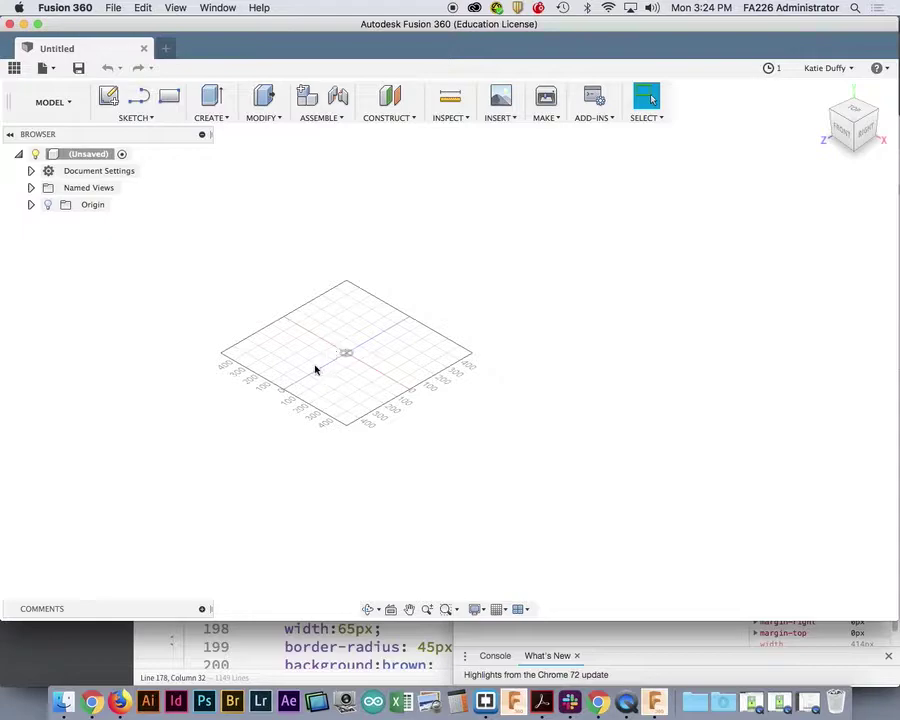
# - Examine the empty workspace grid from different angles and distances by panning, orbiting and zooming
pyautogui.moveTo(705, 284); pyautogui.dragTo(538, 345, button='middle')
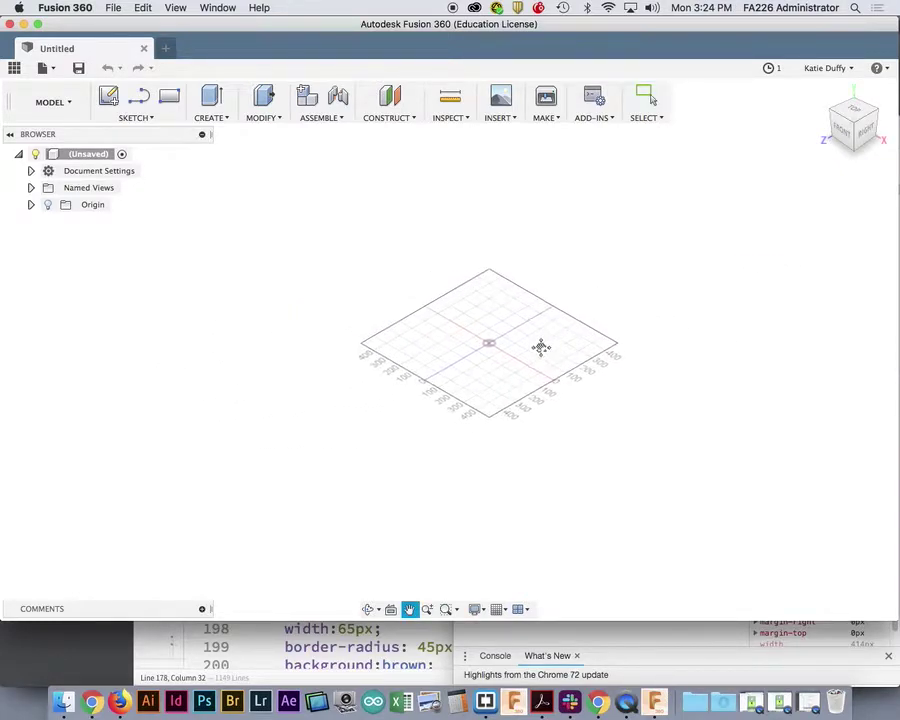
pyautogui.moveTo(510, 431); pyautogui.dragTo(467, 458, button='middle')
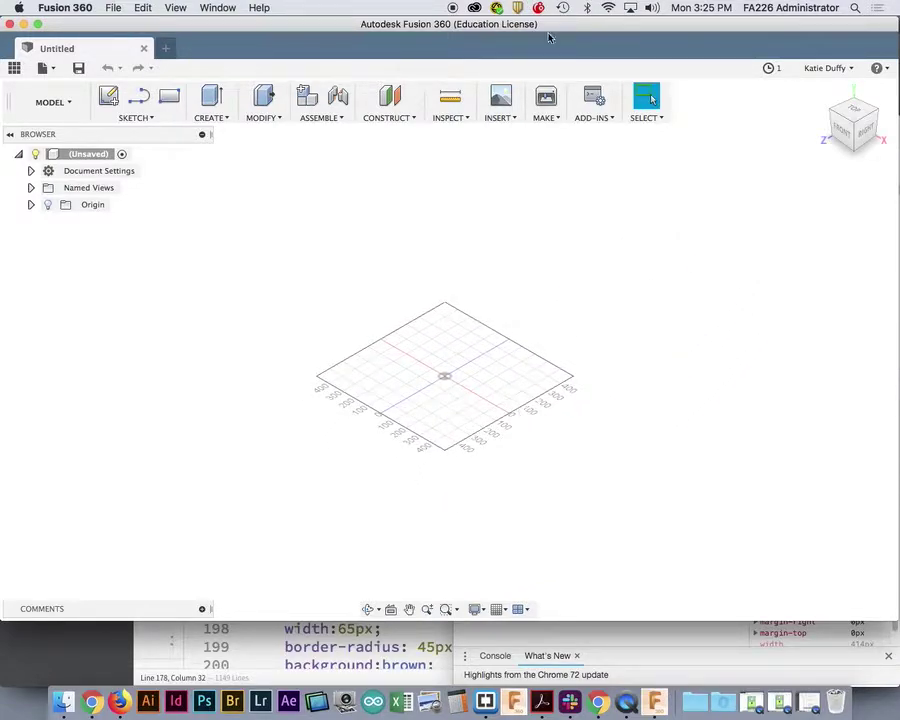
pyautogui.keyDown('shift'); pyautogui.moveTo(475, 398); pyautogui.dragTo(480, 428, button='middle'); pyautogui.keyUp('shift')
pyautogui.scroll(10, 476, 425)
pyautogui.moveTo(440, 378); pyautogui.dragTo(546, 383, button='middle')
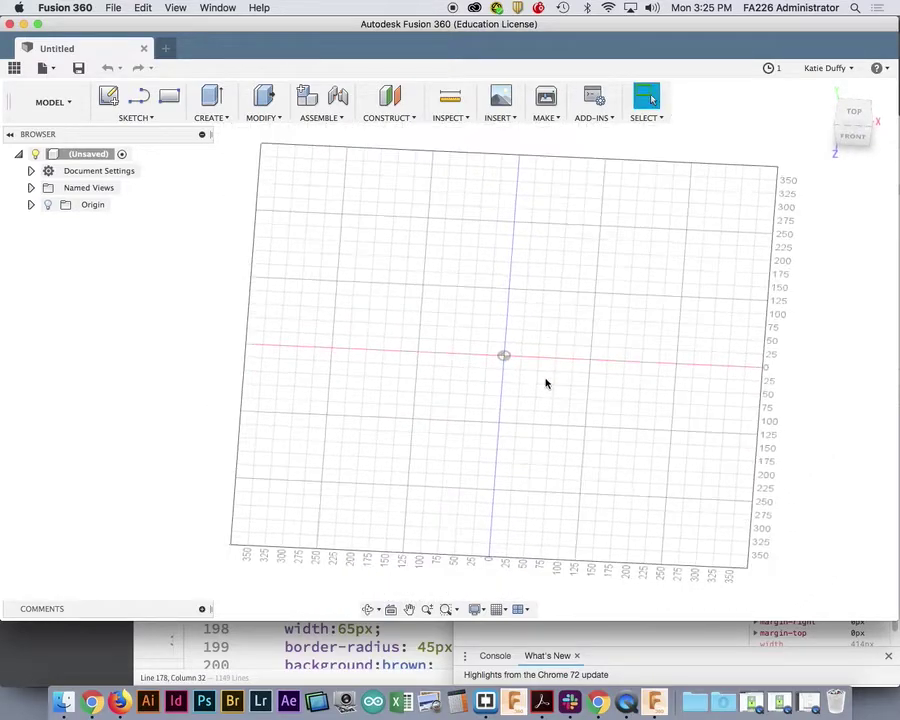
pyautogui.scroll(-5, 605, 319)
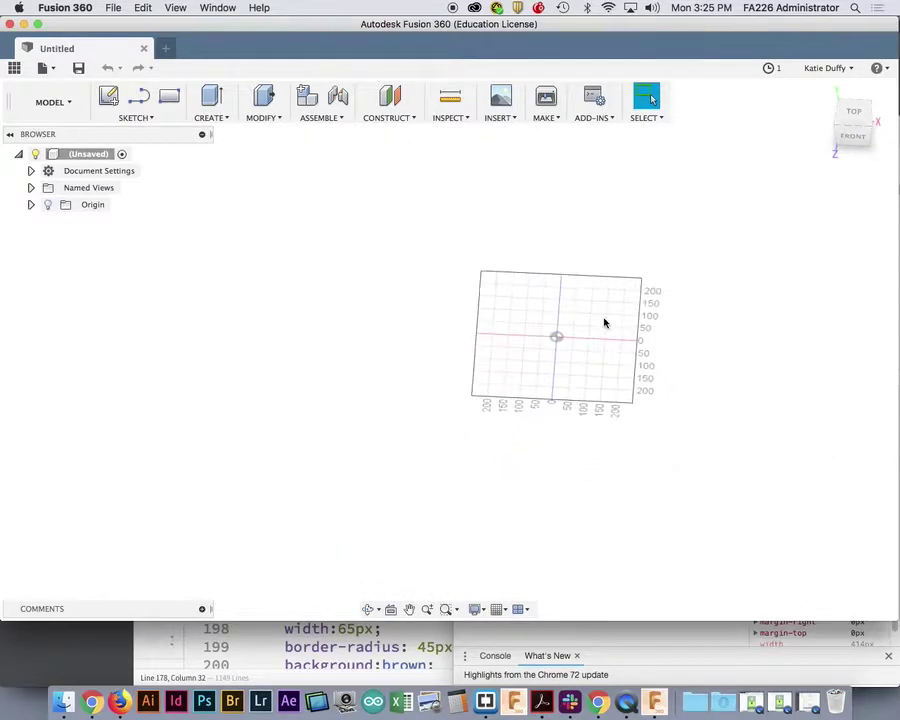
pyautogui.moveTo(601, 321); pyautogui.dragTo(560, 335, button='middle')
pyautogui.moveTo(496, 516)
pyautogui.keyDown('shift'); pyautogui.mouseDown(button='middle')
pyautogui.moveTo(504, 532)
pyautogui.moveTo(494, 538)
pyautogui.mouseUp(button='middle'); pyautogui.keyUp('shift')
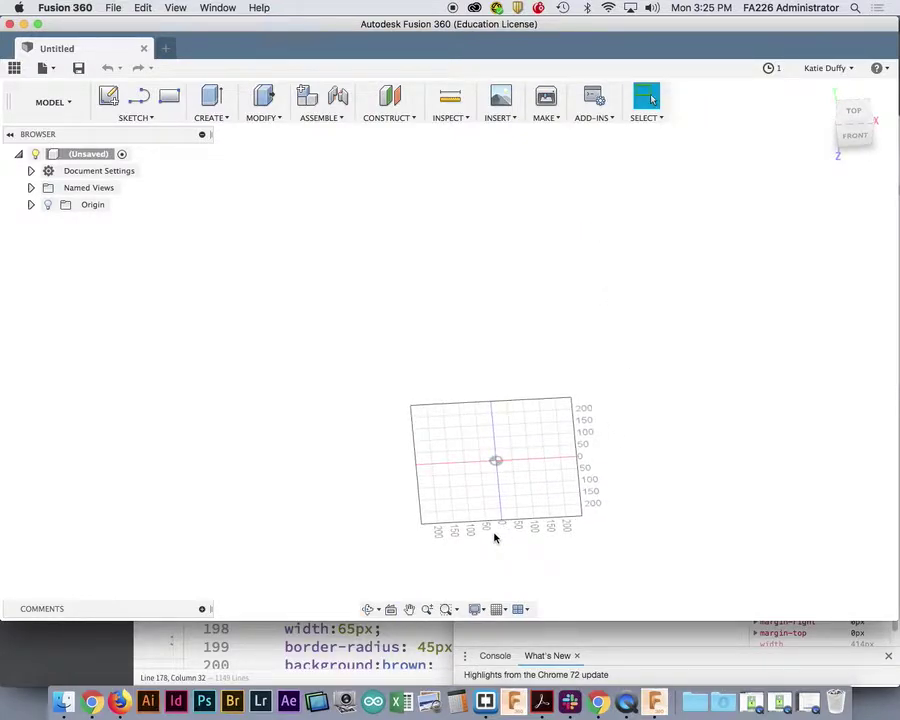
pyautogui.scroll(2, 496, 544)
pyautogui.scroll(-1, 508, 496)
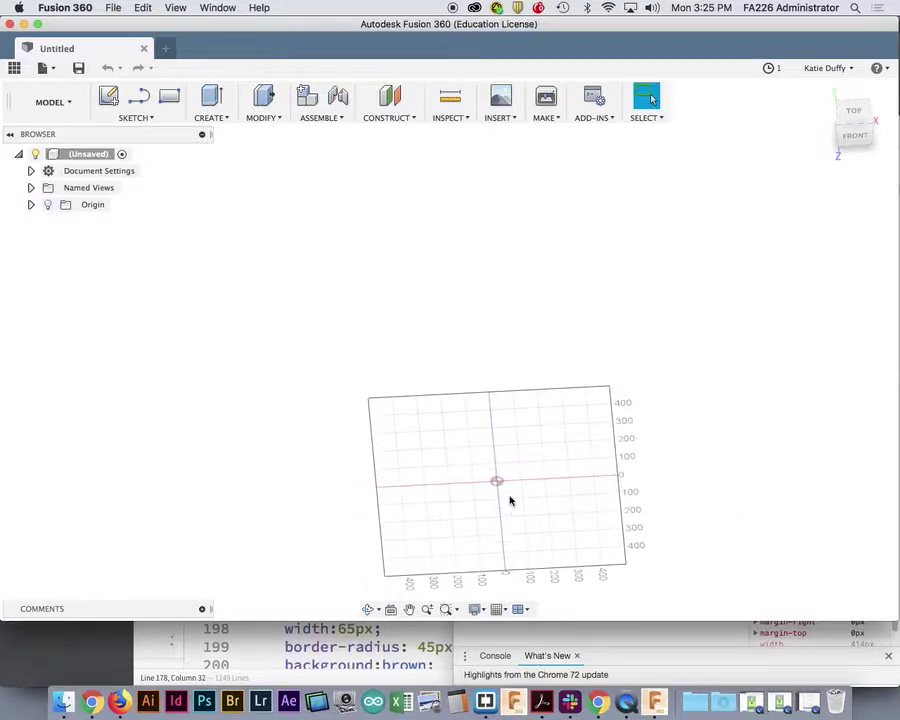
pyautogui.rightClick(508, 500)
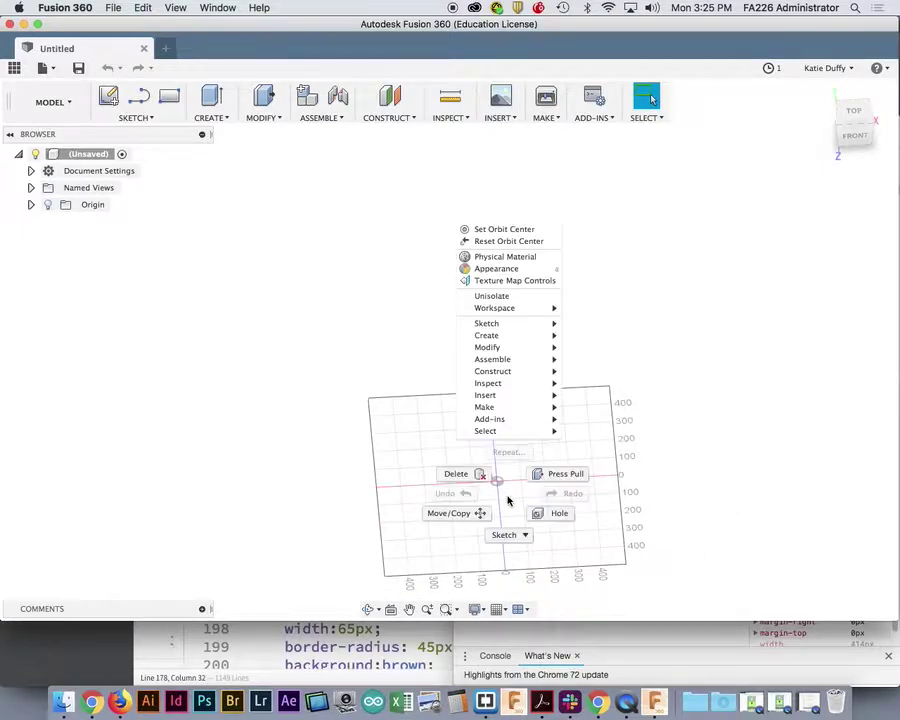
pyautogui.click(489, 231)
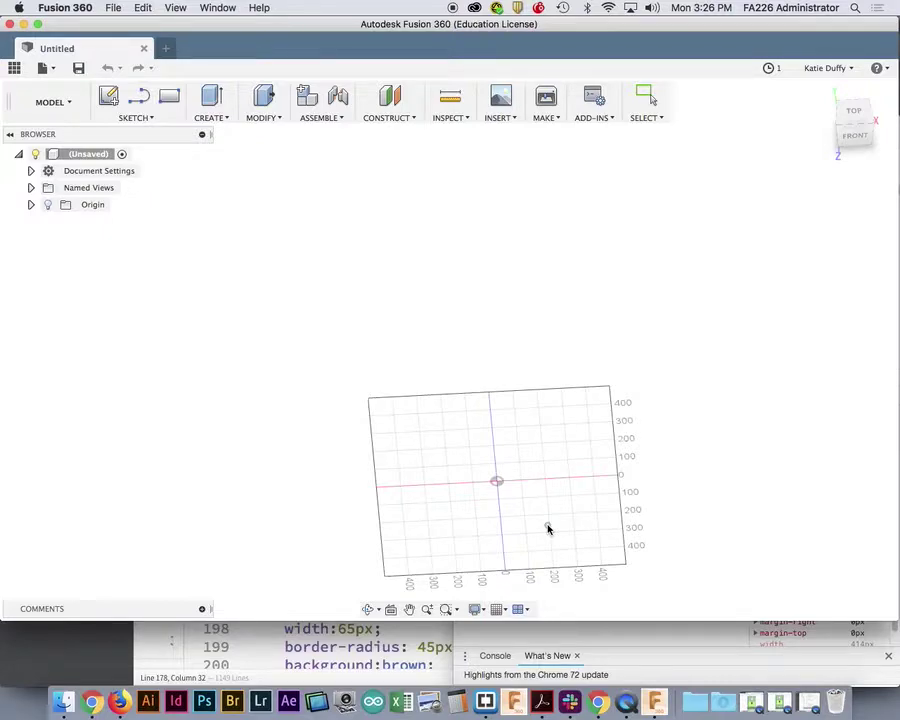
pyautogui.press('Escape')
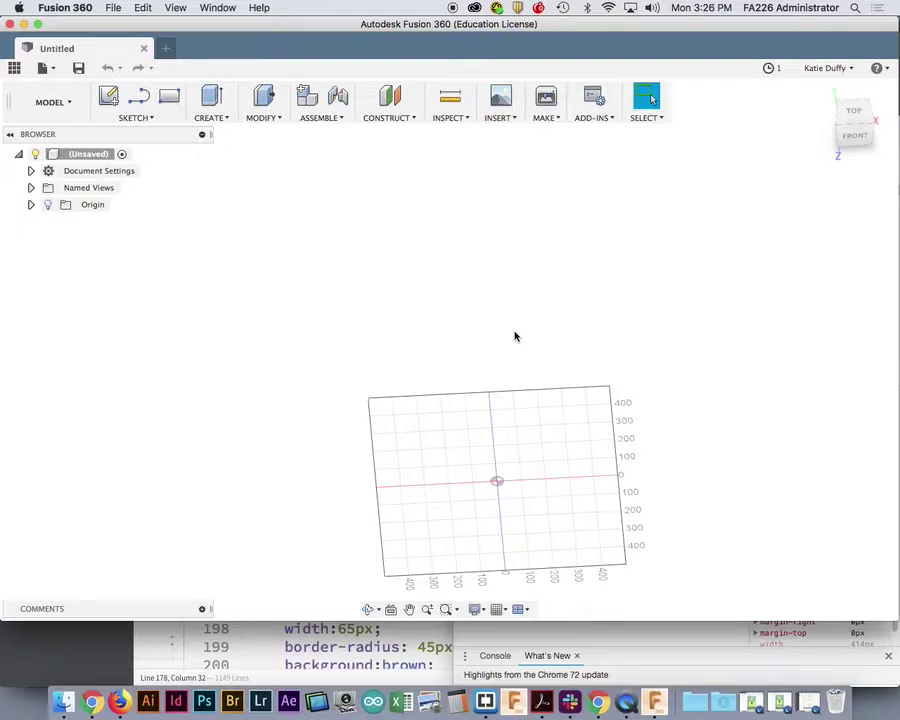
# - Change the document's active units to Inch without setting them as default
pyautogui.click(31, 171)
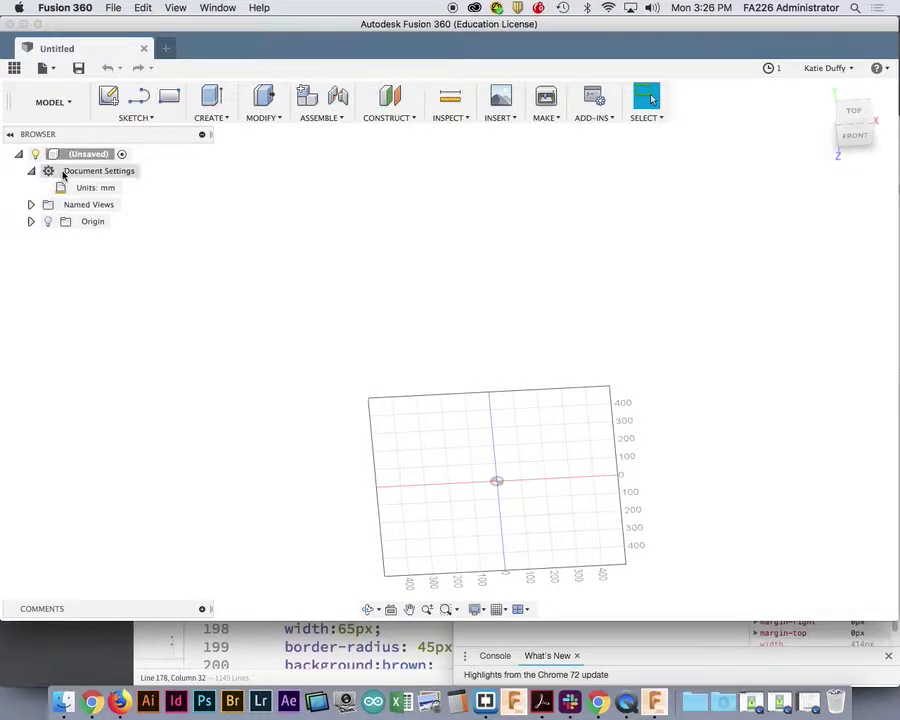
pyautogui.moveTo(62, 192)
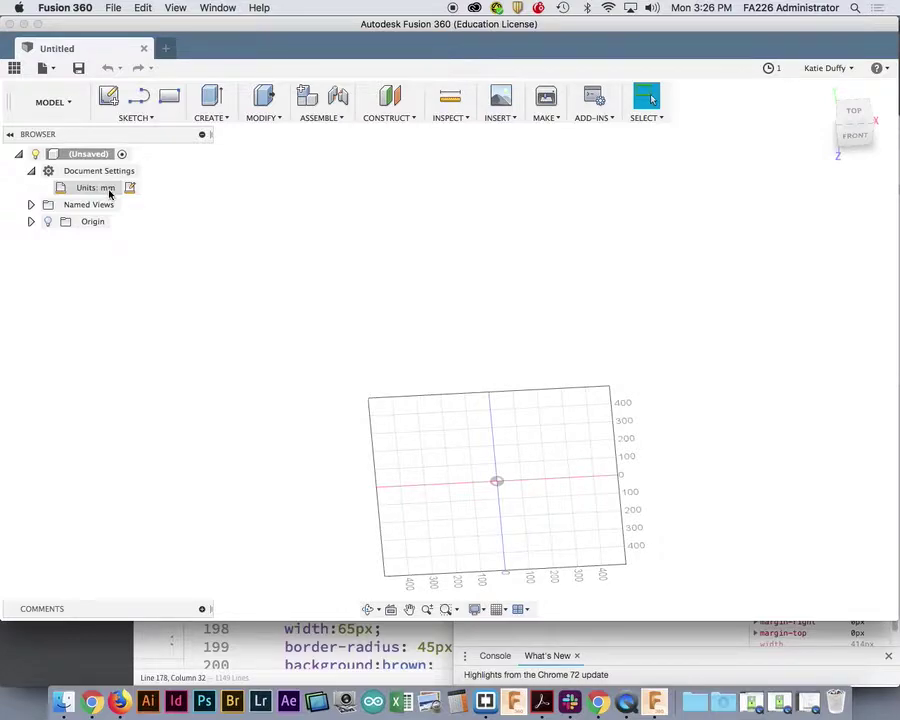
pyautogui.click(110, 193)
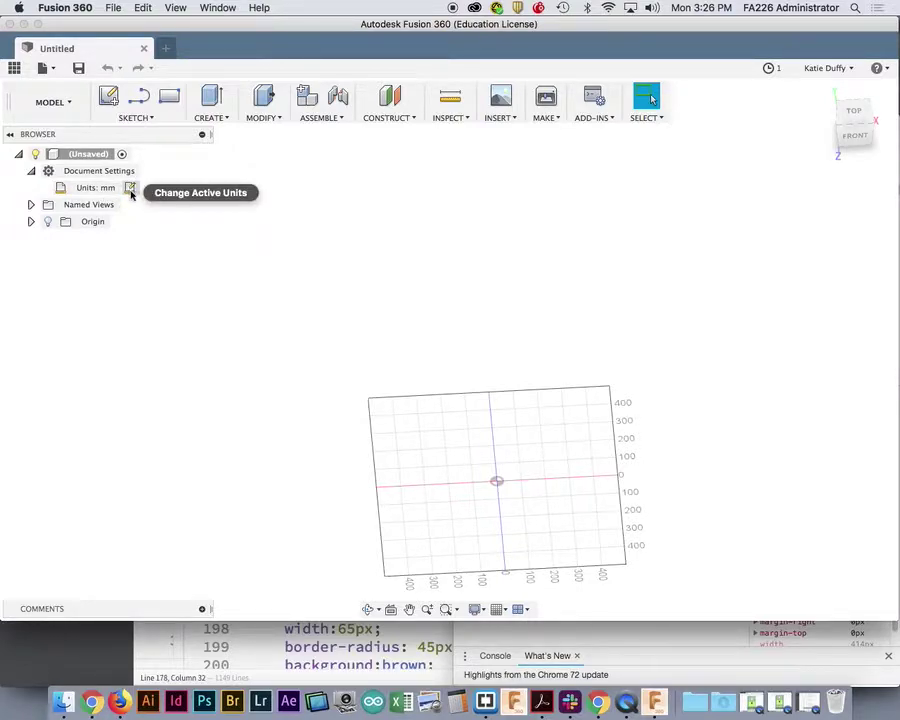
pyautogui.click(130, 192)
pyautogui.moveTo(806, 222); pyautogui.dragTo(693, 223)
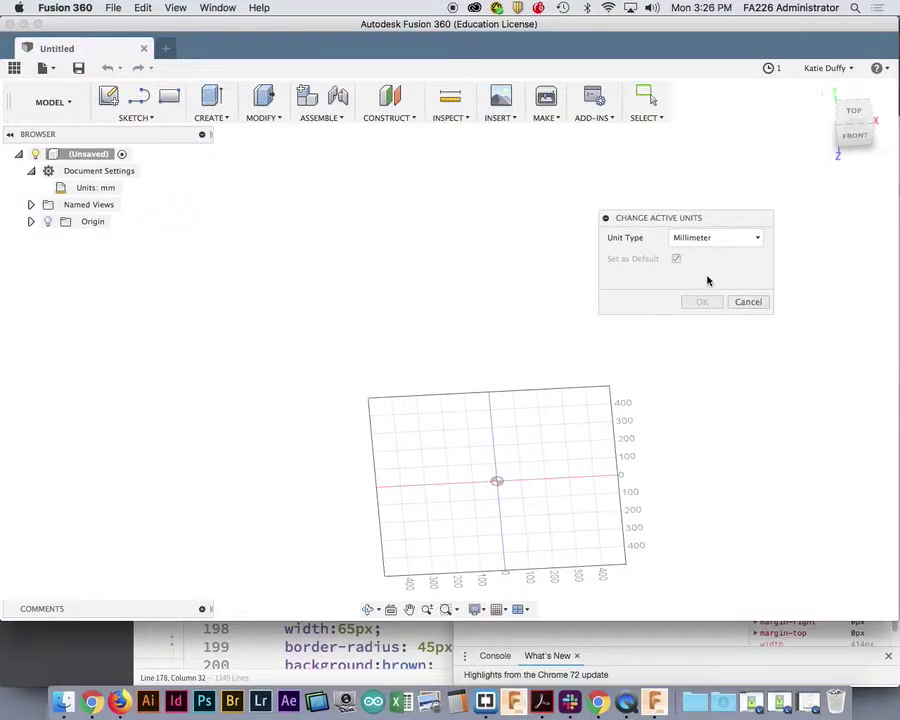
pyautogui.click(720, 238)
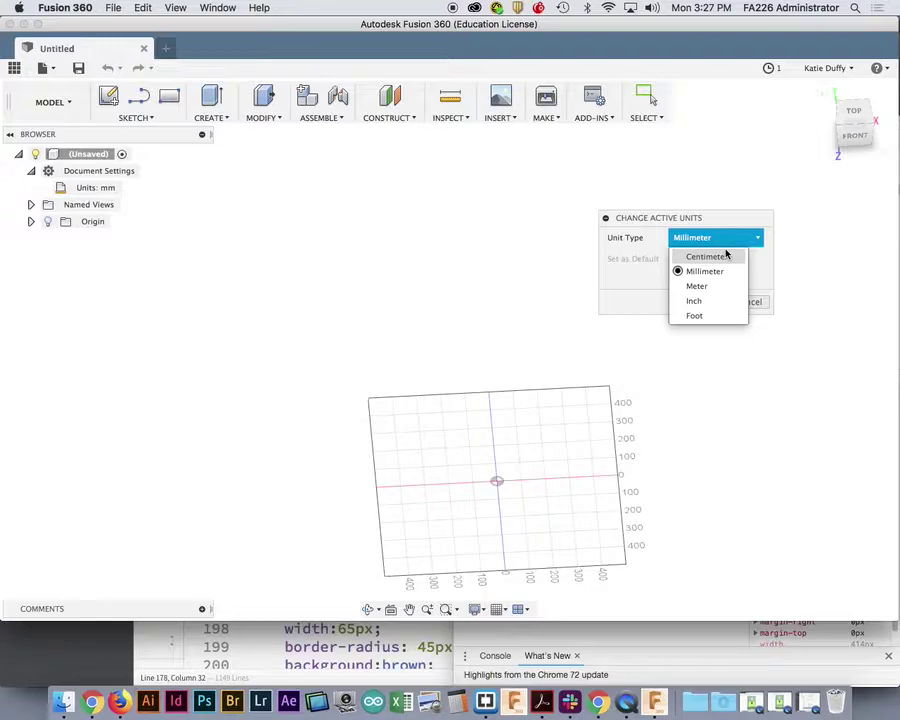
pyautogui.click(699, 301)
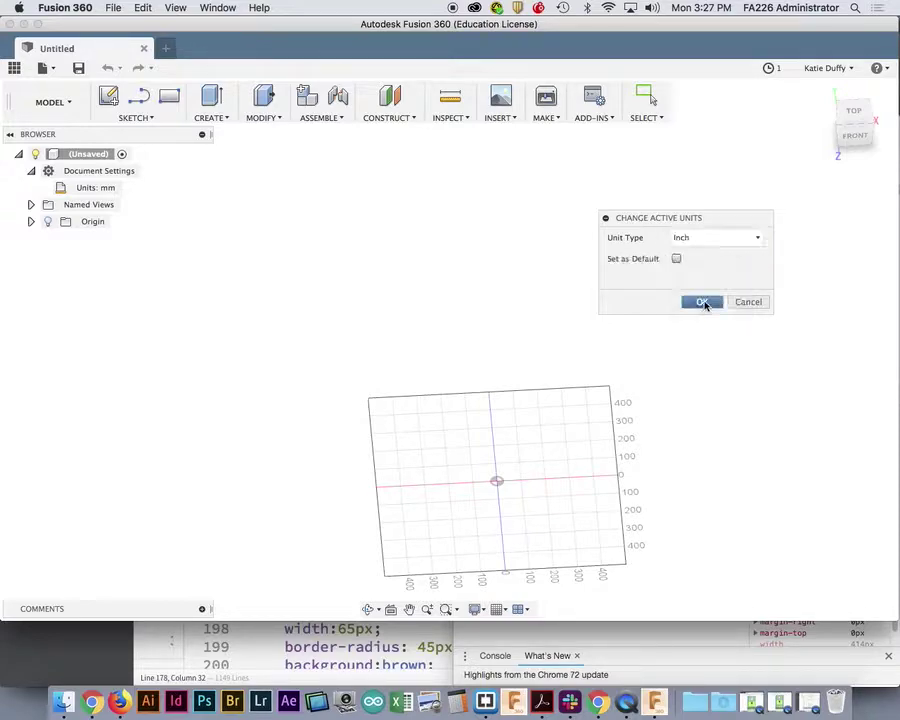
pyautogui.click(700, 301)
pyautogui.scroll(5, 535, 540)
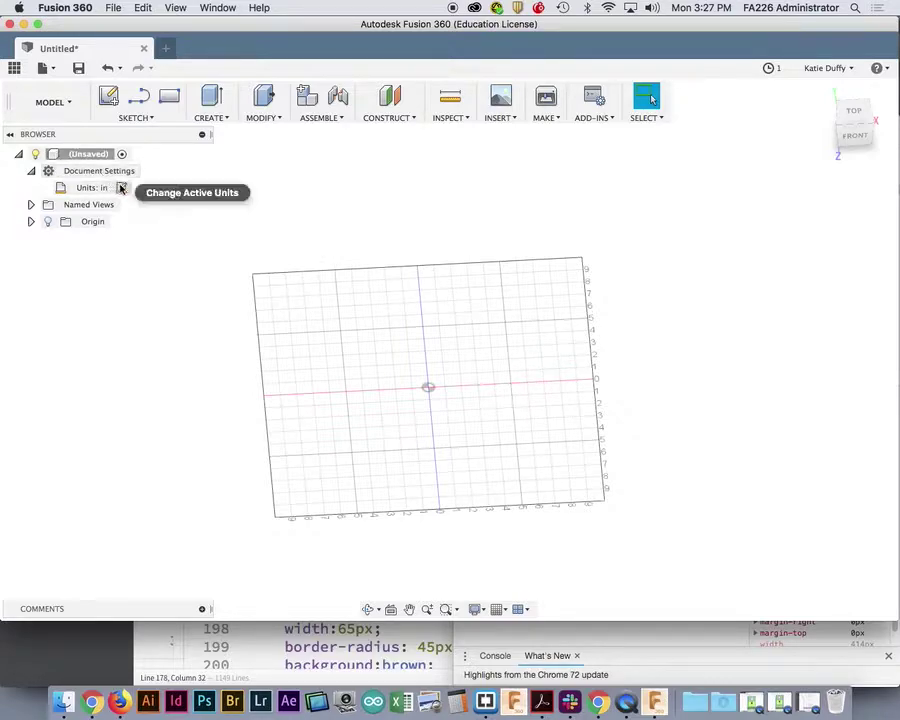
# - Set the document's active units to Millimeter
pyautogui.click(121, 187)
pyautogui.click(741, 238)
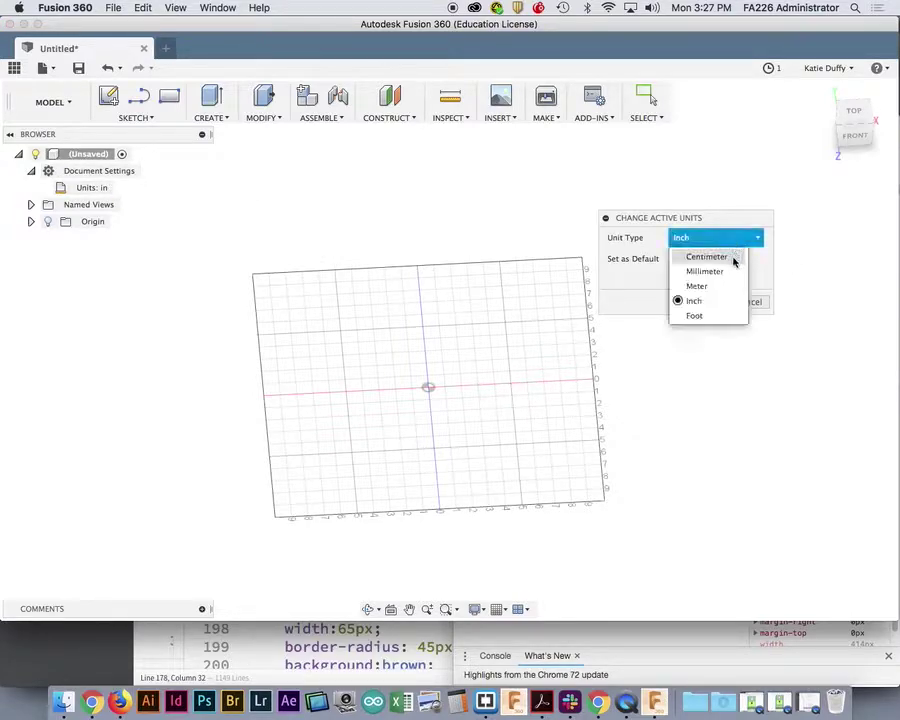
pyautogui.click(705, 271)
pyautogui.click(700, 302)
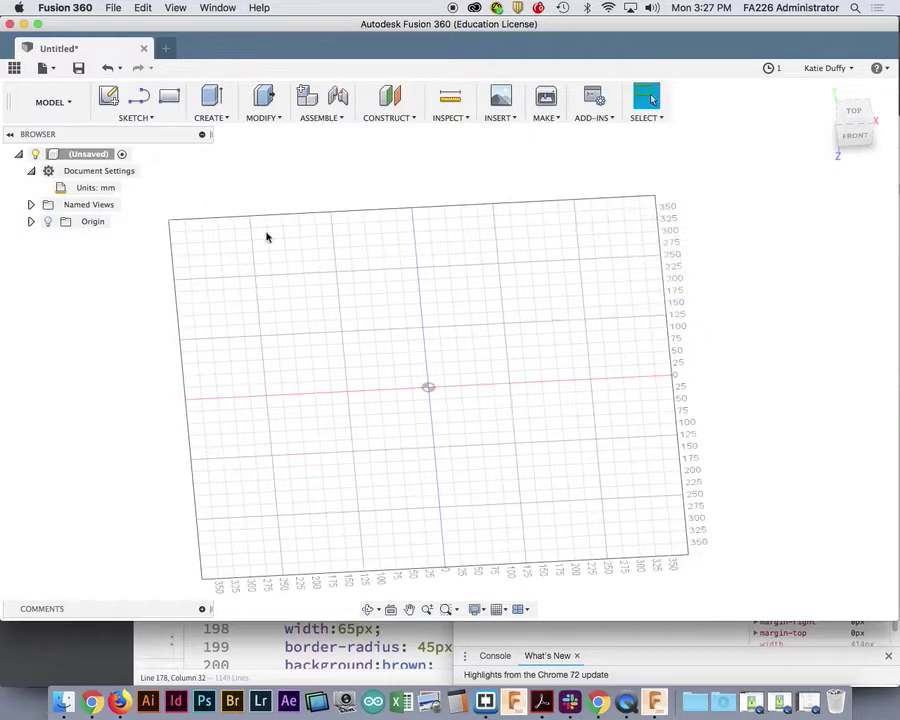
# - Look at the workspace from the Top, Front, Right and Home named views in turn
pyautogui.click(31, 204)
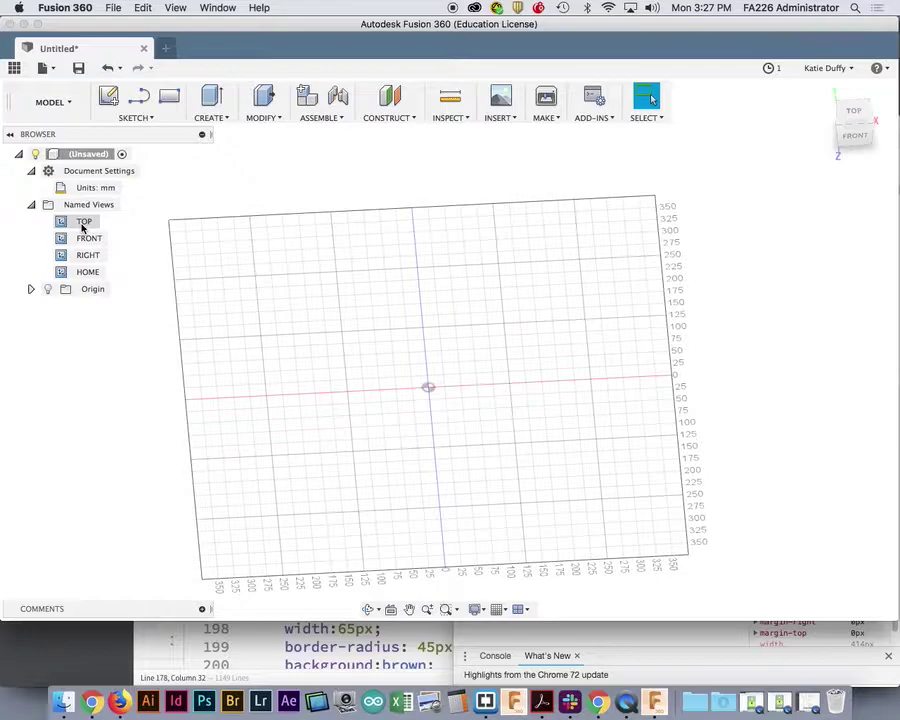
pyautogui.doubleClick(82, 222)
pyautogui.doubleClick(88, 239)
pyautogui.doubleClick(87, 255)
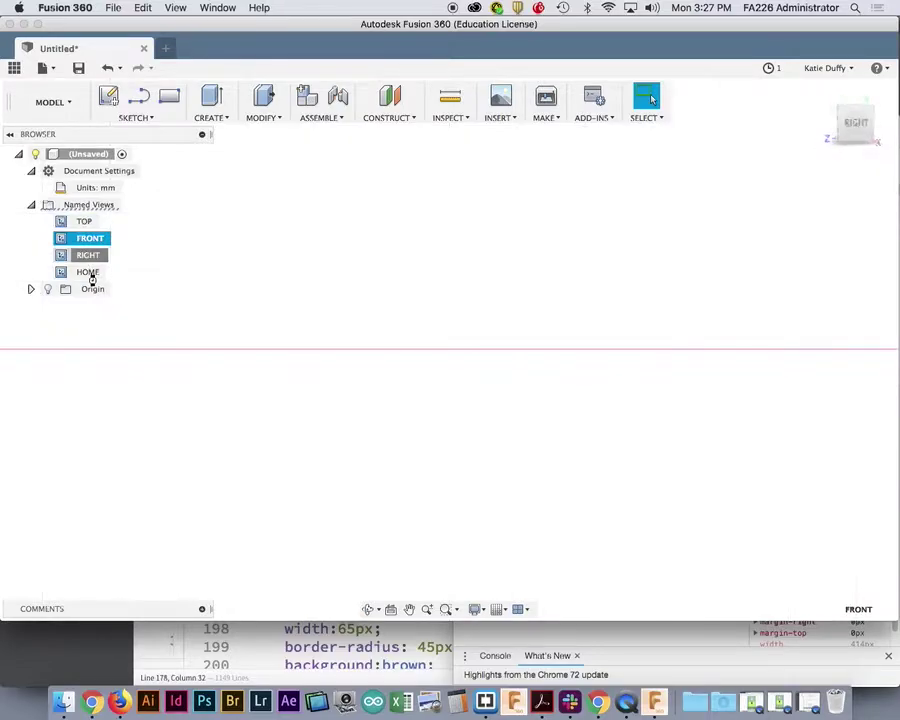
pyautogui.doubleClick(89, 273)
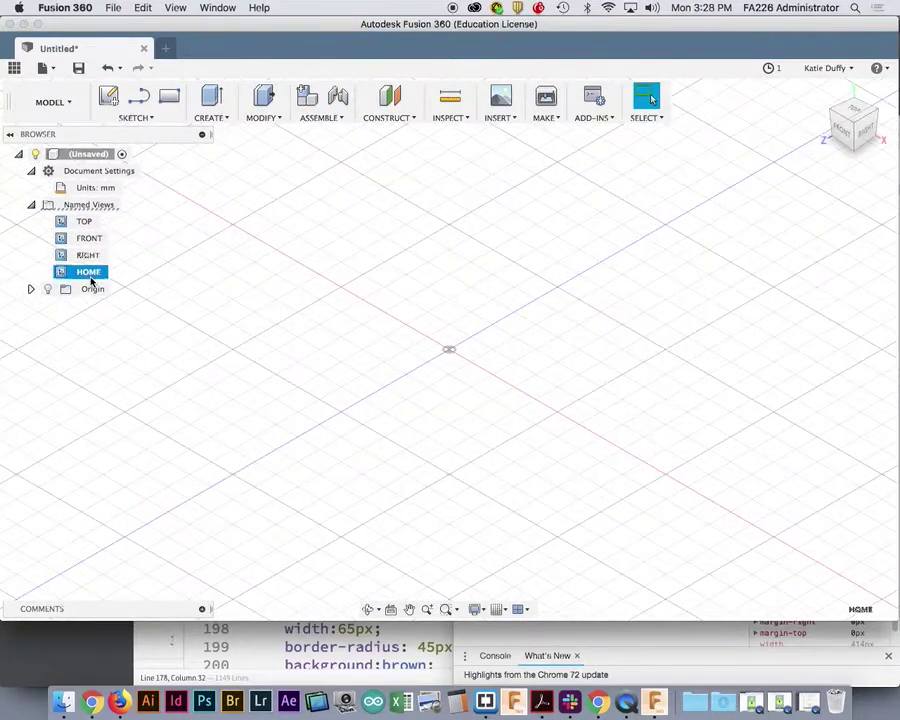
pyautogui.moveTo(823, 97)
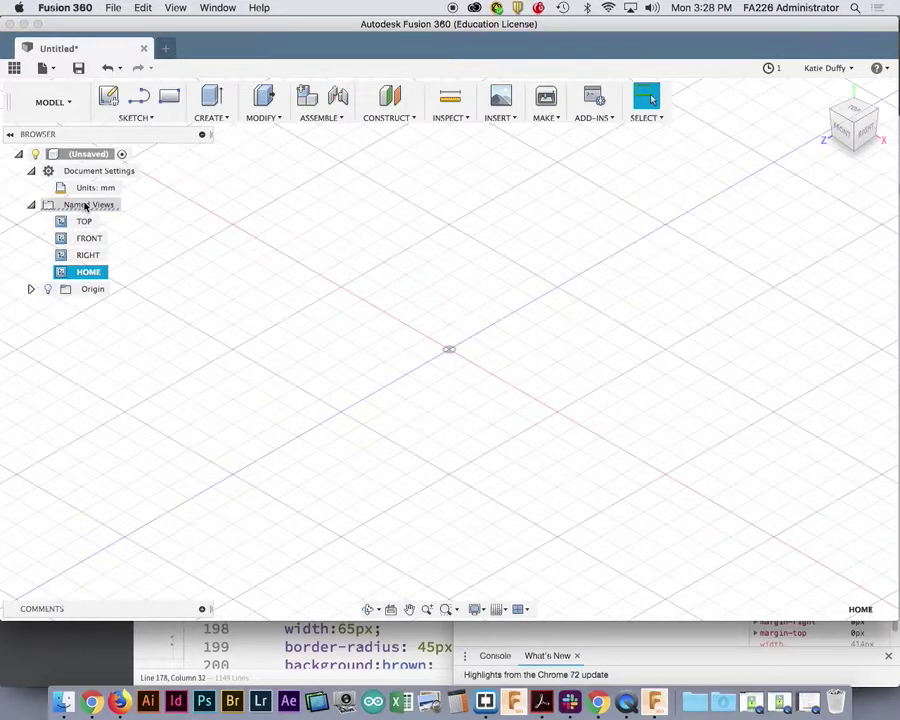
# - Orbit the grid away from its standard orientation and restore the Home named view
pyautogui.moveTo(429, 340); pyautogui.dragTo(462, 251, button='middle')
pyautogui.scroll(-3, 451, 322)
pyautogui.scroll(-3, 455, 326)
pyautogui.moveTo(460, 333); pyautogui.dragTo(396, 462, button='middle')
pyautogui.keyDown('shift'); pyautogui.moveTo(396, 462); pyautogui.dragTo(502, 249, button='middle'); pyautogui.keyUp('shift')
pyautogui.scroll(-4, 617, 351)
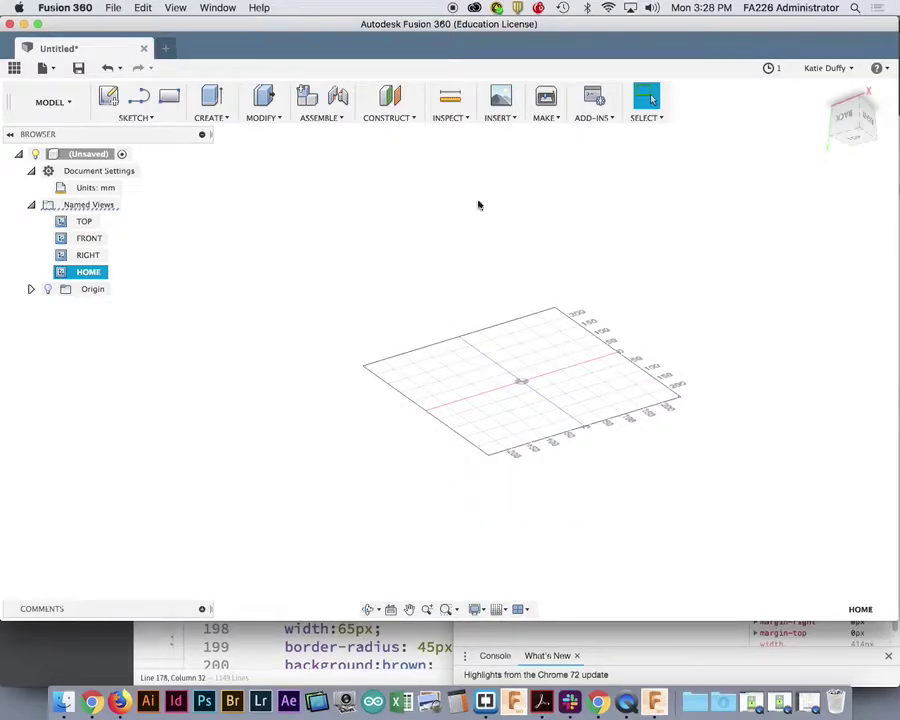
pyautogui.doubleClick(68, 272)
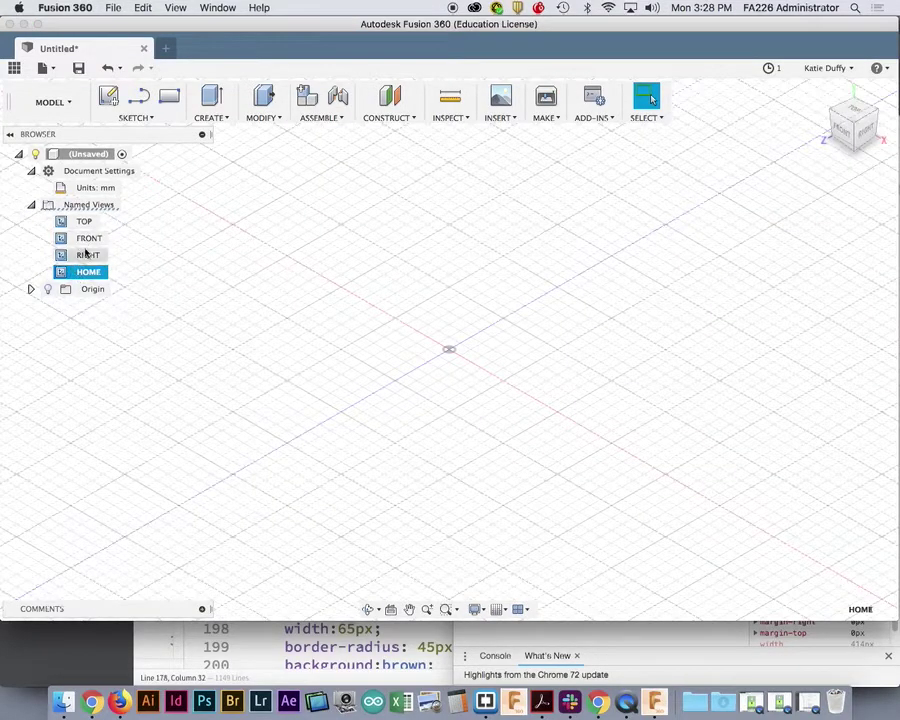
# - Look at the Front and Top named views, and collapse the Named Views folder
pyautogui.doubleClick(90, 240)
pyautogui.doubleClick(88, 221)
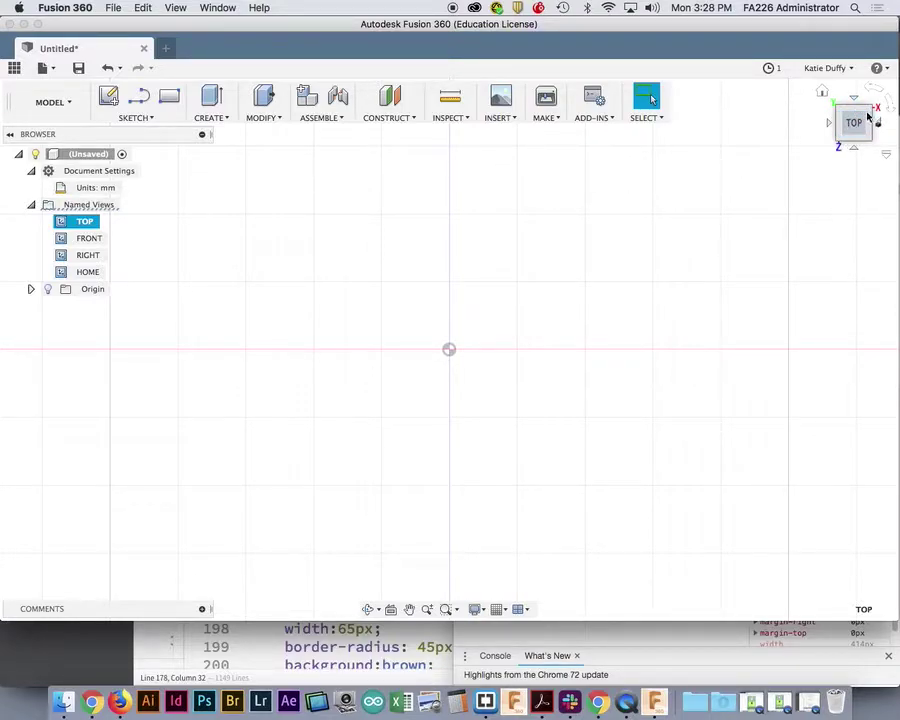
pyautogui.click(31, 205)
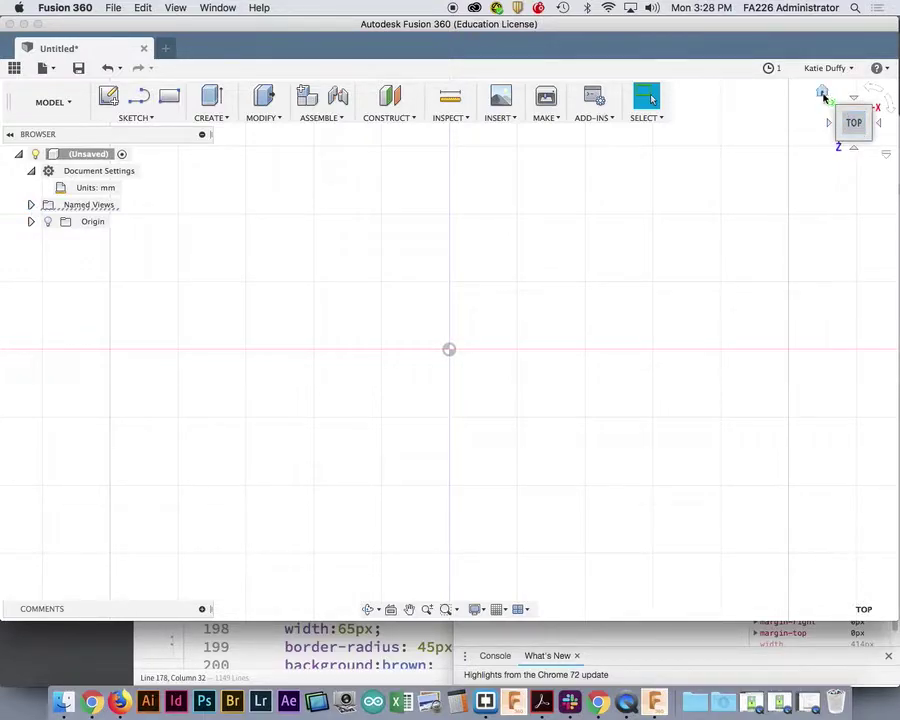
# - Return to the home view and use the ViewCube to look at the workspace from the left, bottom and right faces
pyautogui.click(823, 94)
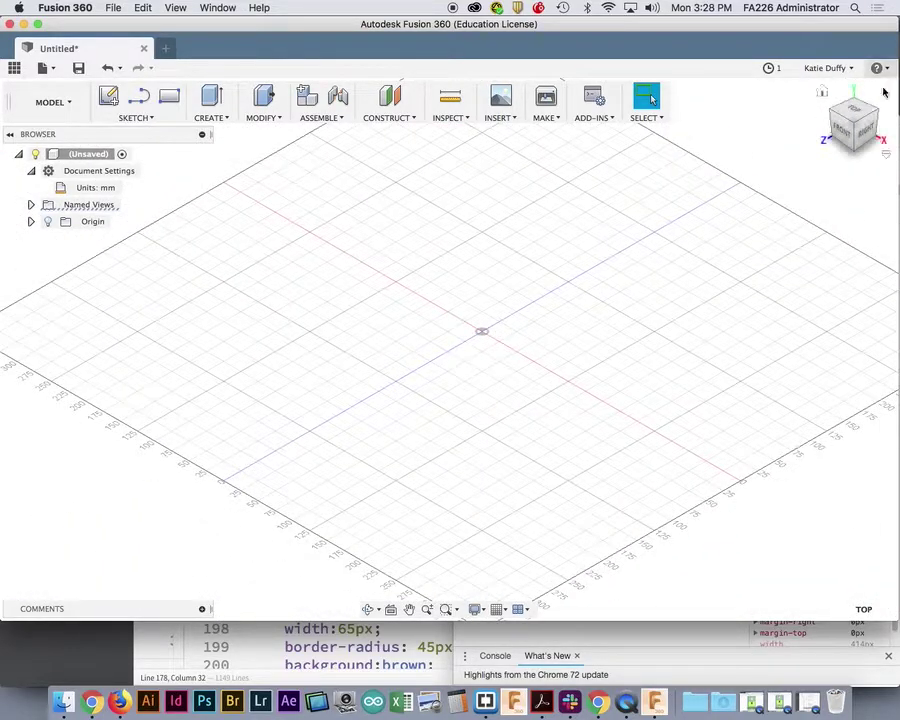
pyautogui.moveTo(860, 139)
pyautogui.mouseDown()
pyautogui.moveTo(837, 127)
pyautogui.moveTo(829, 148)
pyautogui.moveTo(832, 122)
pyautogui.moveTo(864, 135)
pyautogui.moveTo(814, 130)
pyautogui.moveTo(864, 131)
pyautogui.mouseUp()
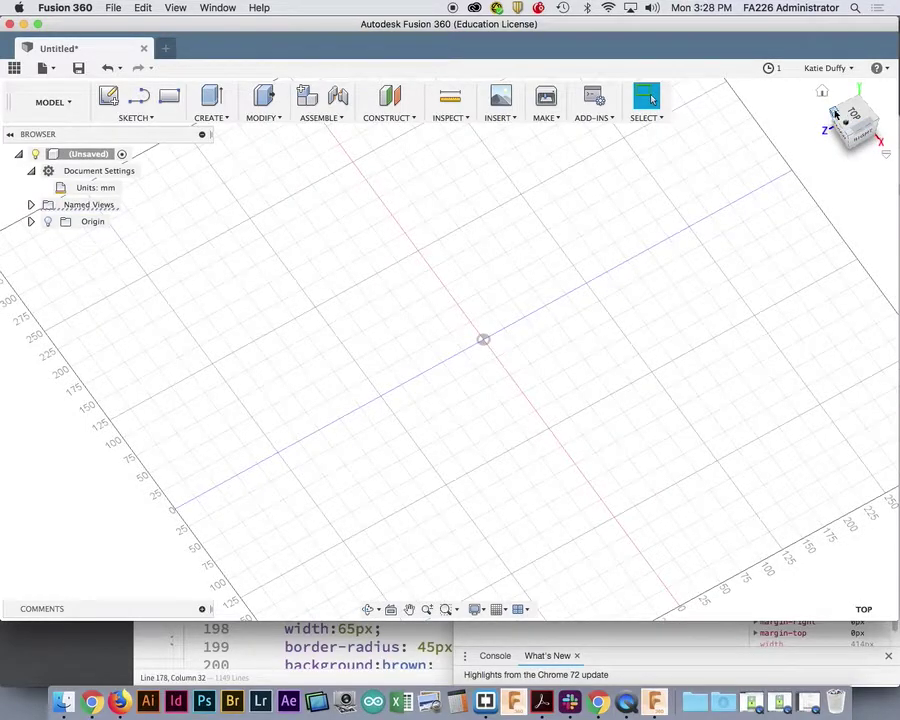
pyautogui.click(850, 115)
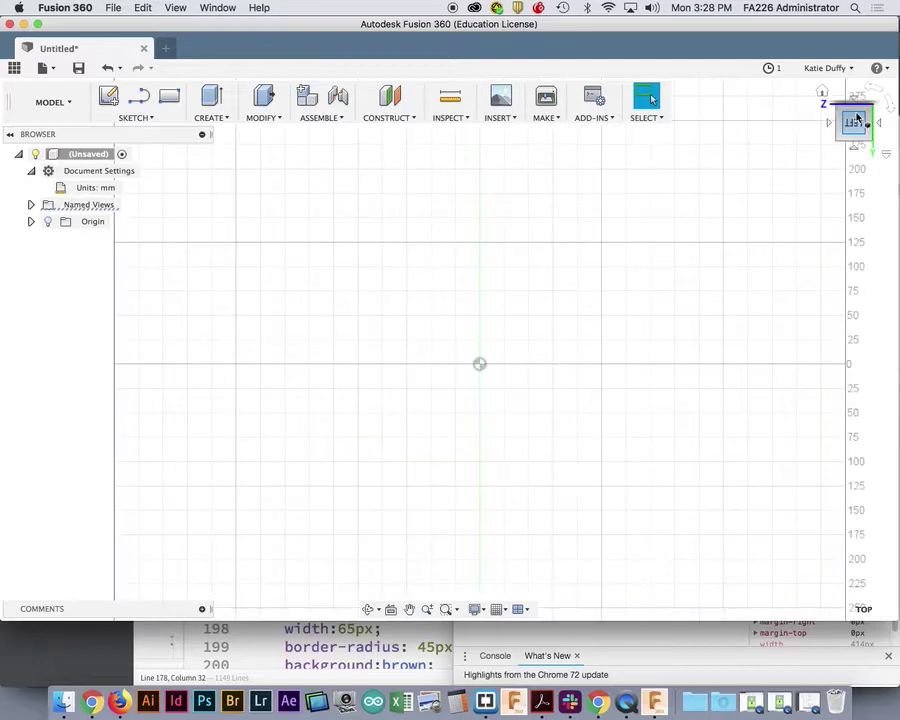
pyautogui.click(857, 115)
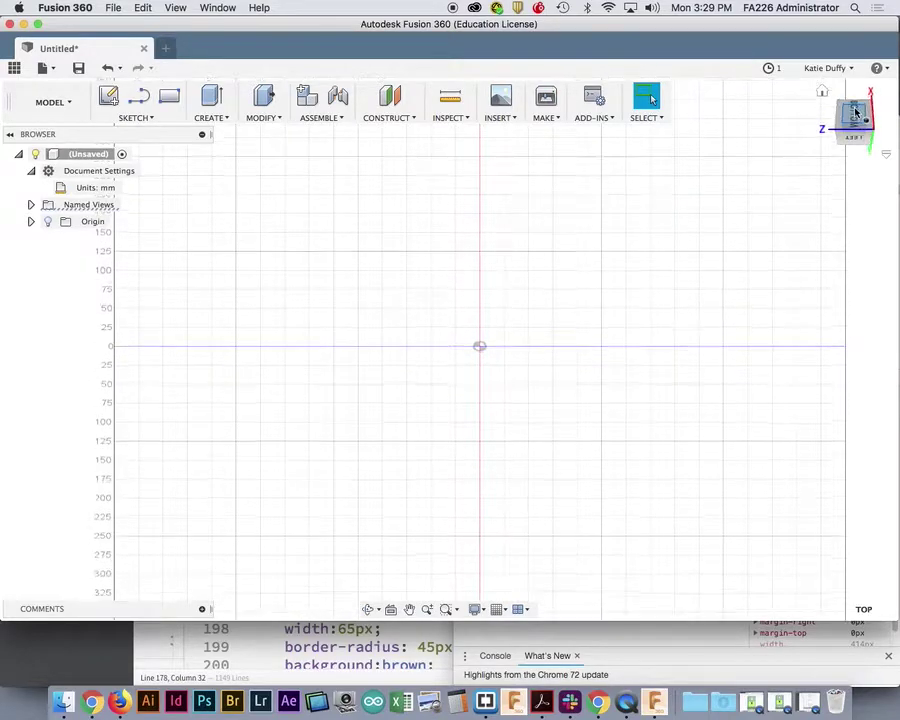
pyautogui.click(856, 103)
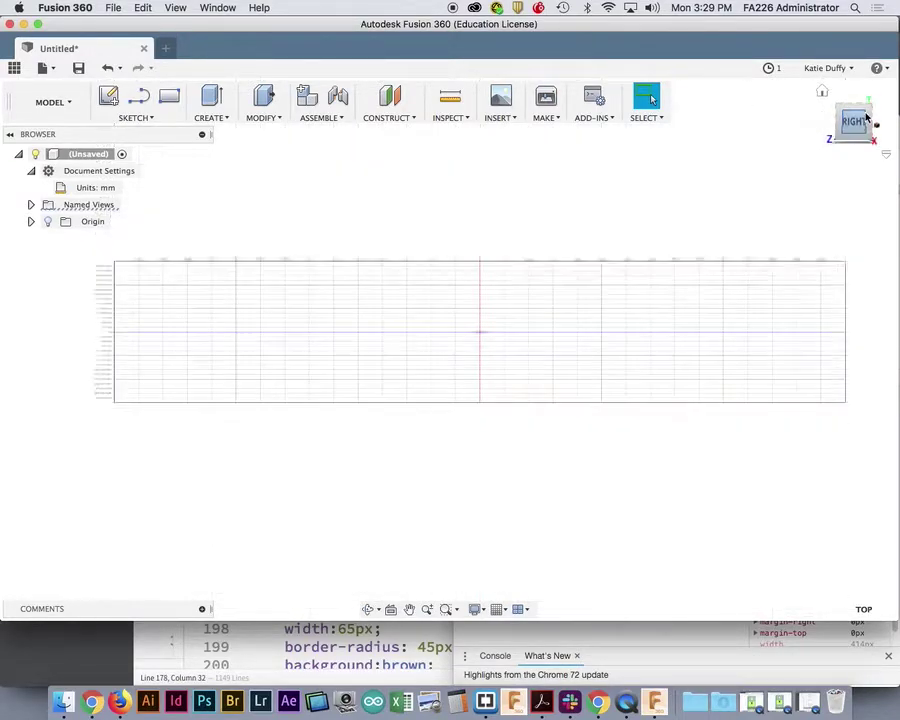
pyautogui.scroll(-5, 847, 139)
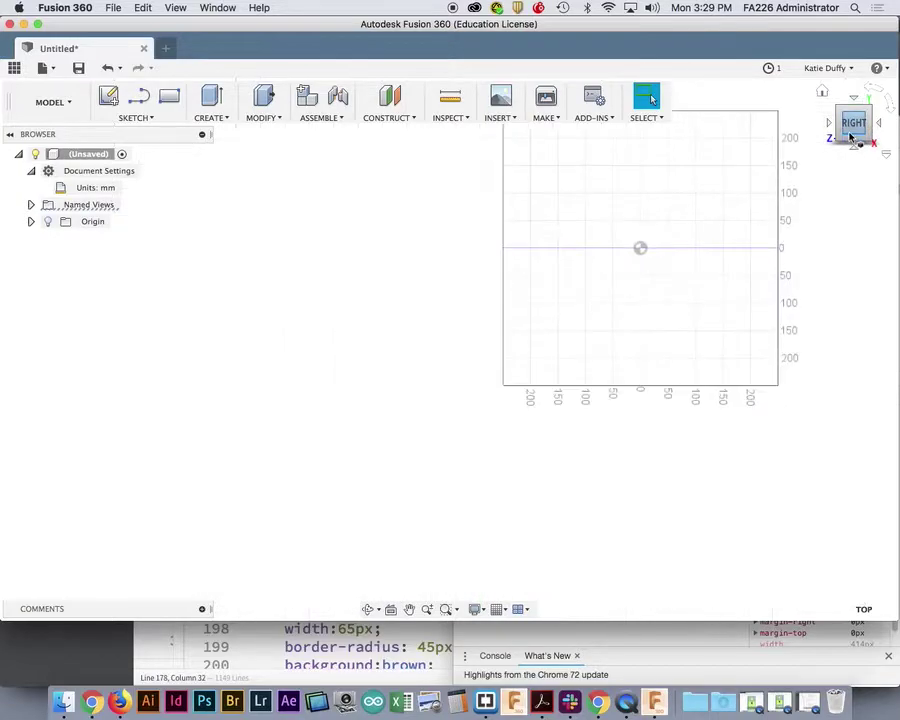
pyautogui.scroll(3, 848, 137)
# - Restore the ViewCube's home view and bring the origin grid back into full view
pyautogui.click(825, 96)
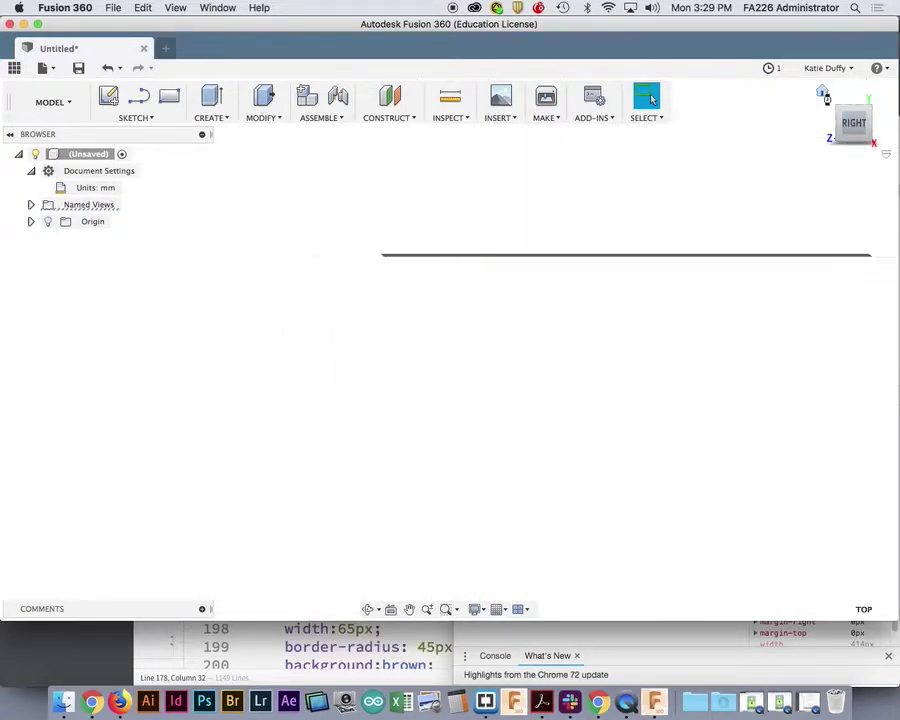
pyautogui.scroll(4, 780, 268)
pyautogui.scroll(-6, 765, 262)
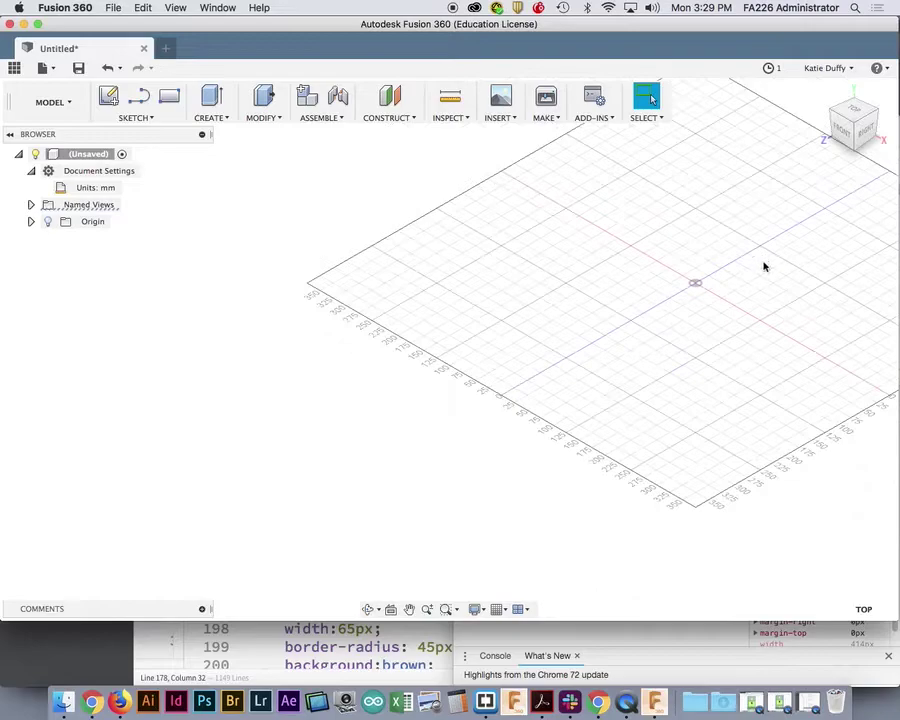
pyautogui.scroll(3, 572, 296)
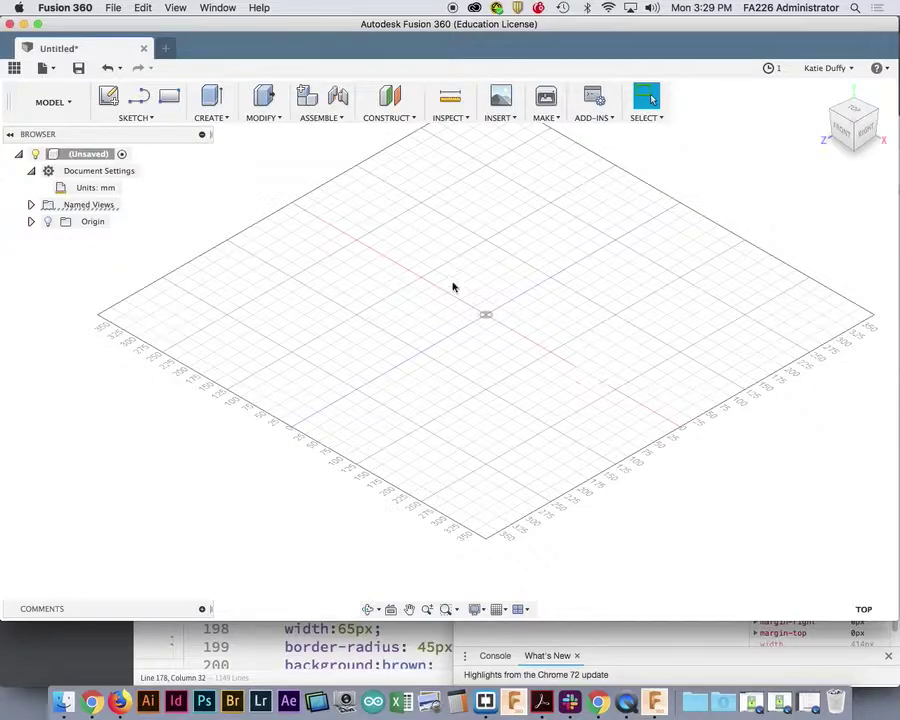
# - Review the available sketch tools, including the slot types, and the solid creation commands of the Model workspace
pyautogui.scroll(-5, 442, 295)
pyautogui.moveTo(450, 293); pyautogui.dragTo(331, 407, button='middle')
pyautogui.scroll(5, 333, 398)
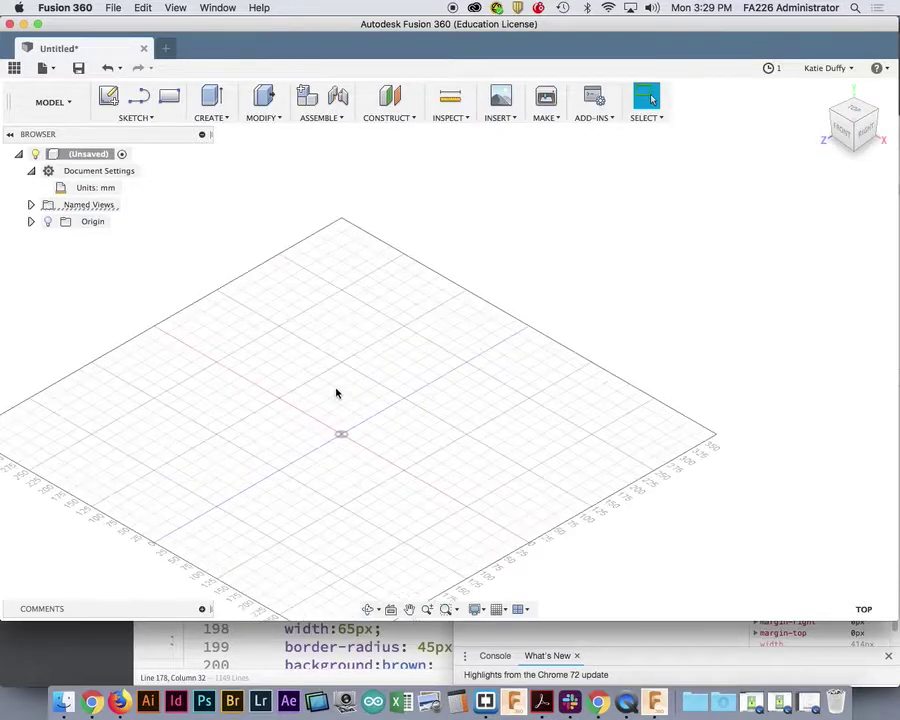
pyautogui.moveTo(440, 384); pyautogui.dragTo(519, 342, button='middle')
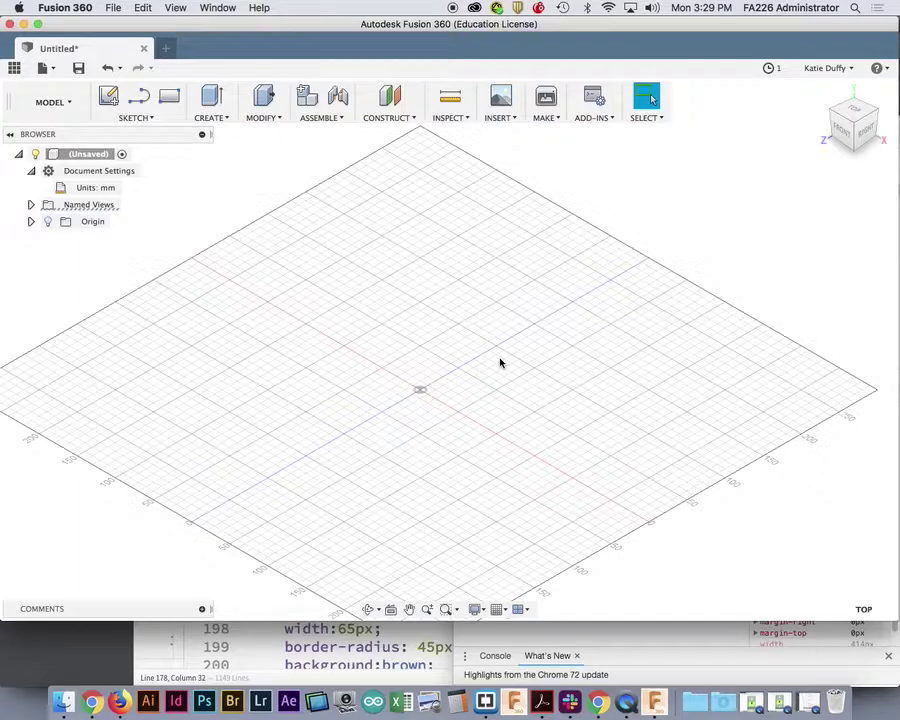
pyautogui.click(140, 119)
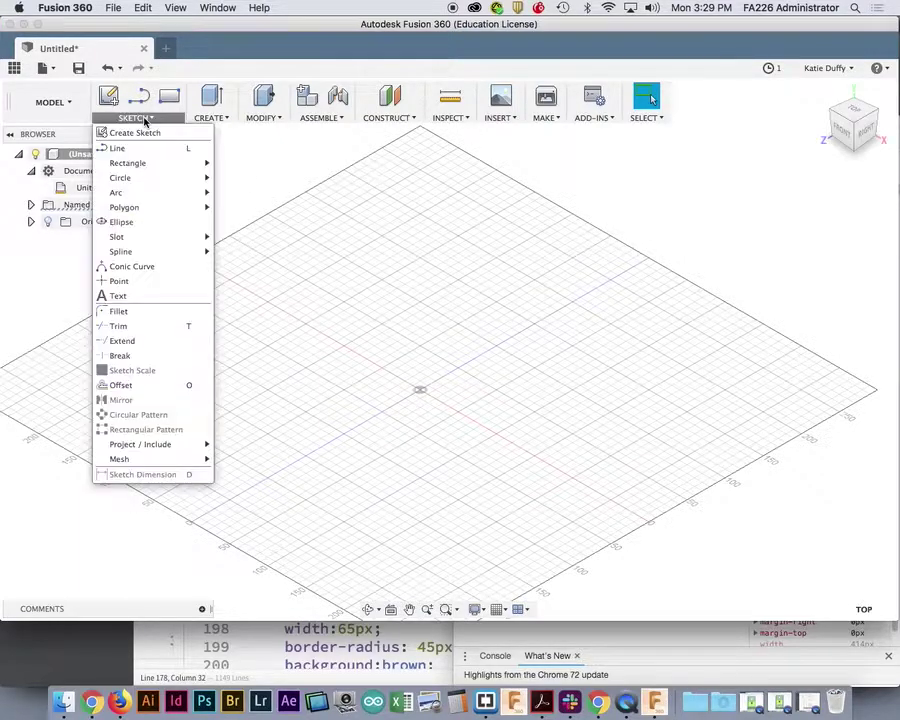
pyautogui.moveTo(125, 236)
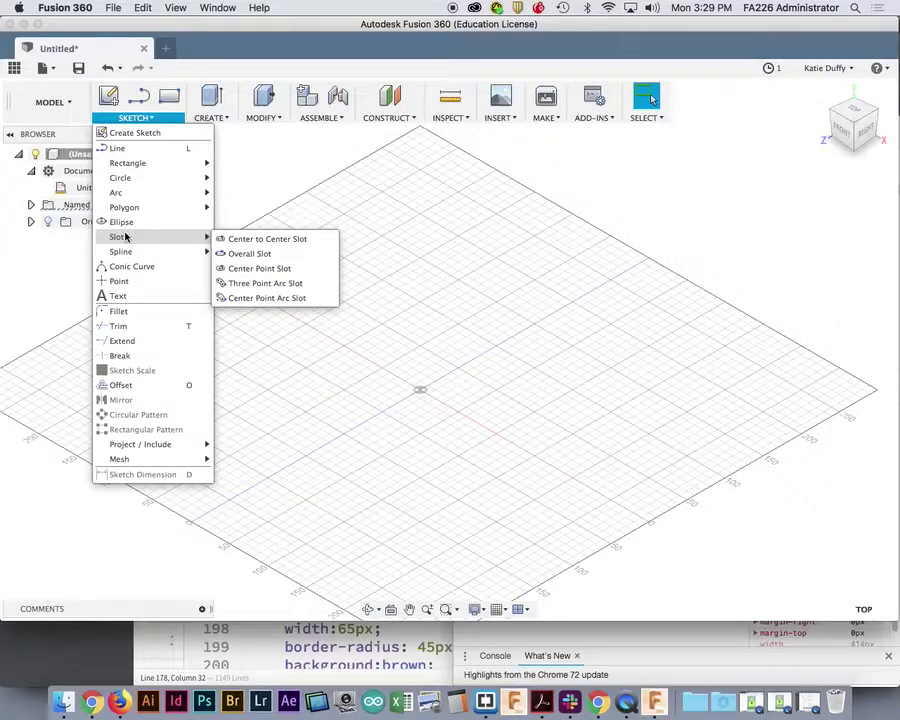
pyautogui.click(222, 118)
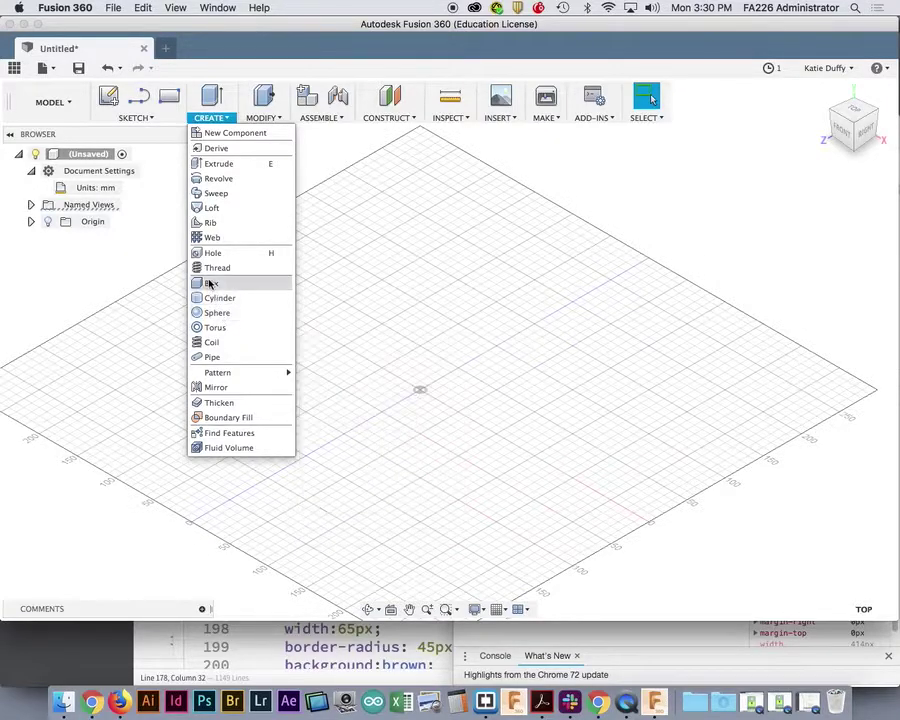
pyautogui.click(376, 186)
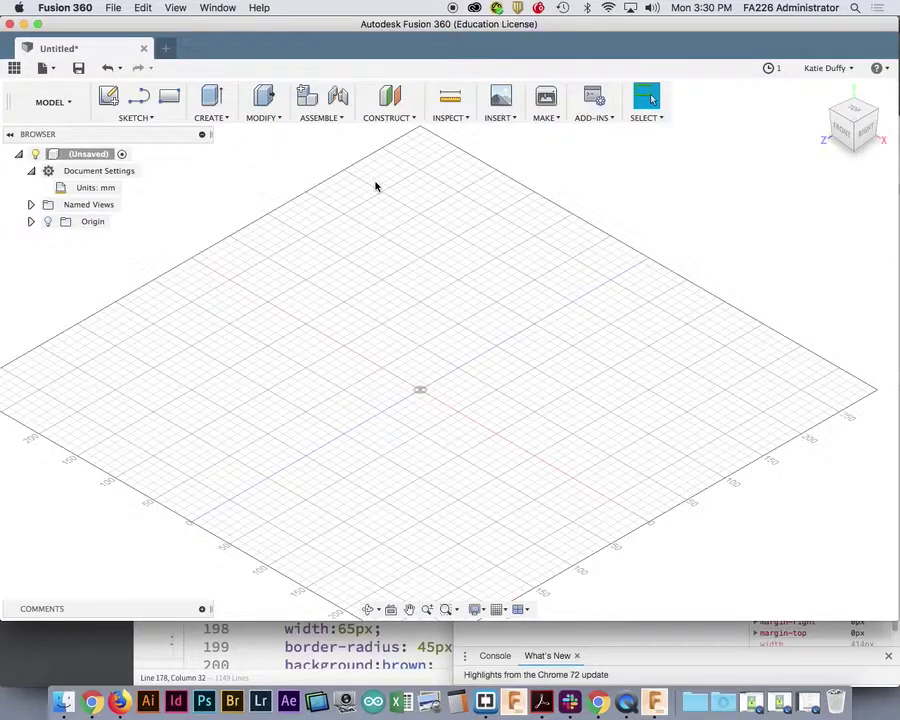
# - Compare the tools of the Sculpt workspace with those of the Model workspace, and return to Model
pyautogui.click(72, 103)
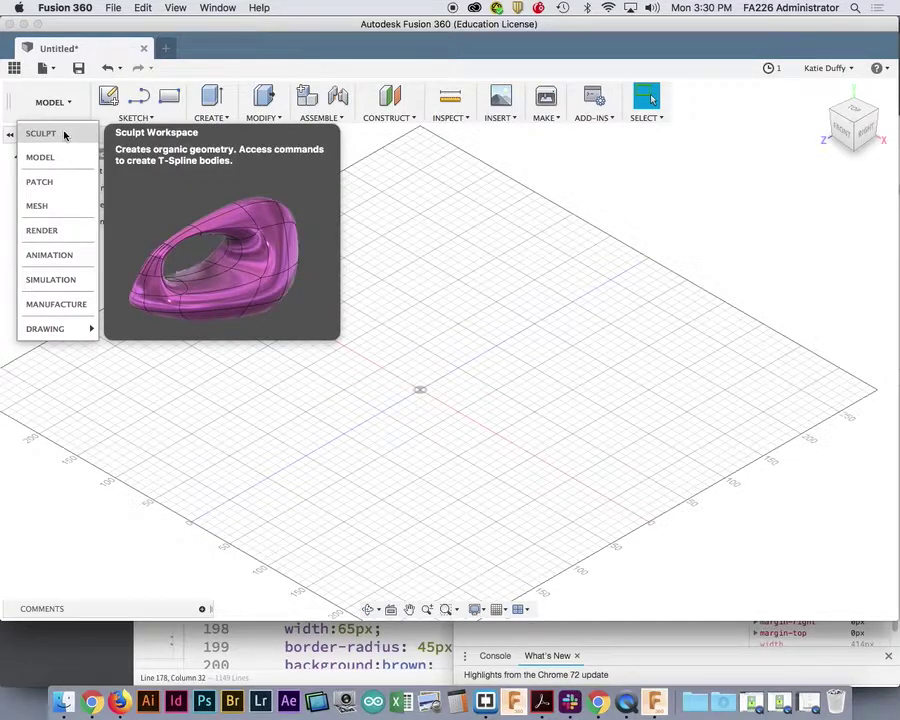
pyautogui.click(64, 134)
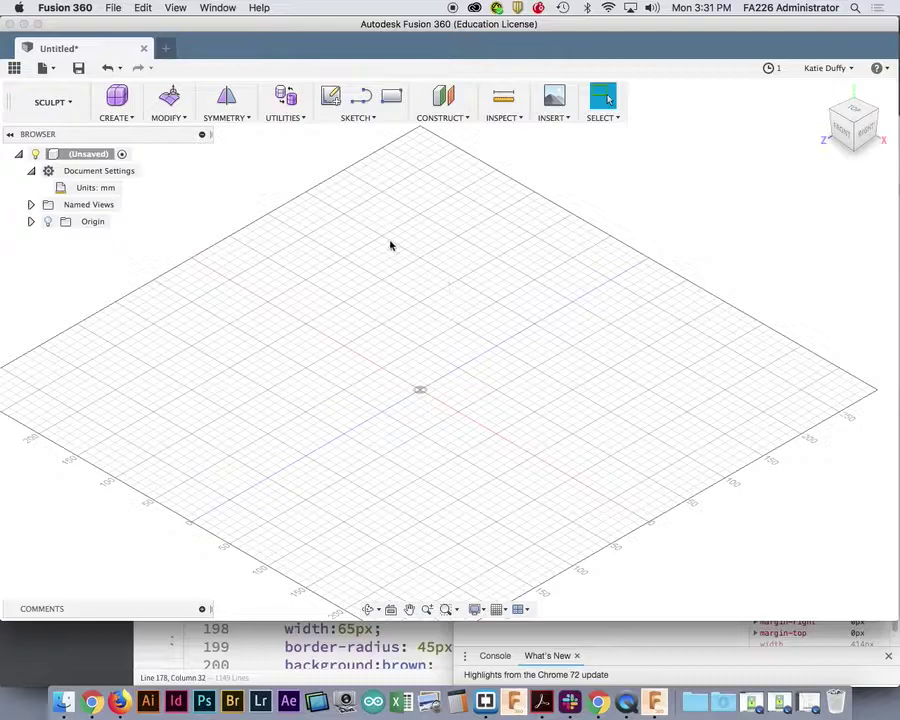
pyautogui.click(64, 104)
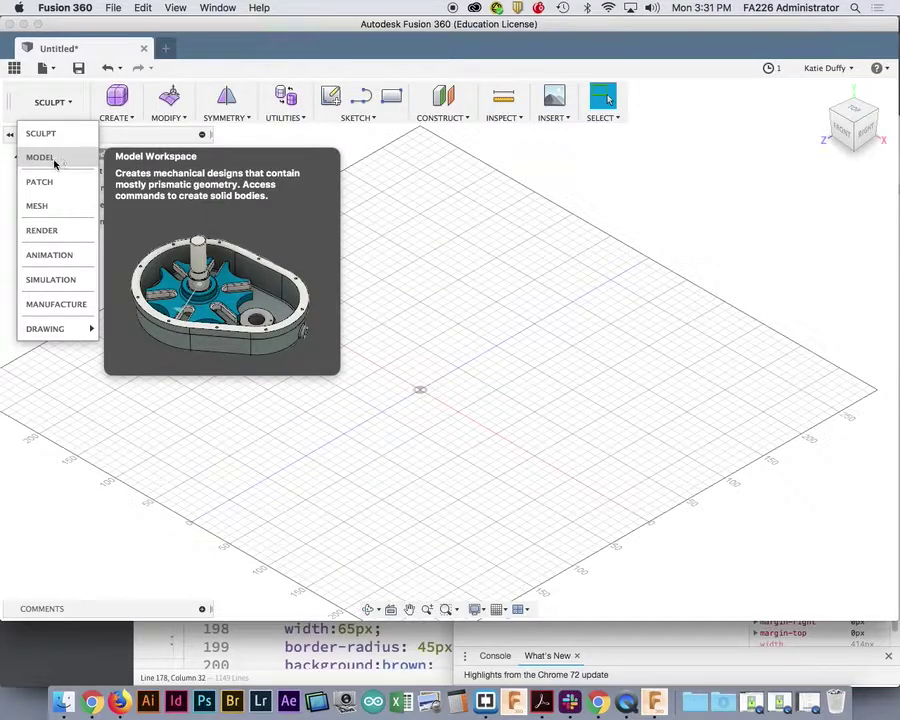
pyautogui.click(55, 135)
pyautogui.click(55, 102)
pyautogui.click(76, 136)
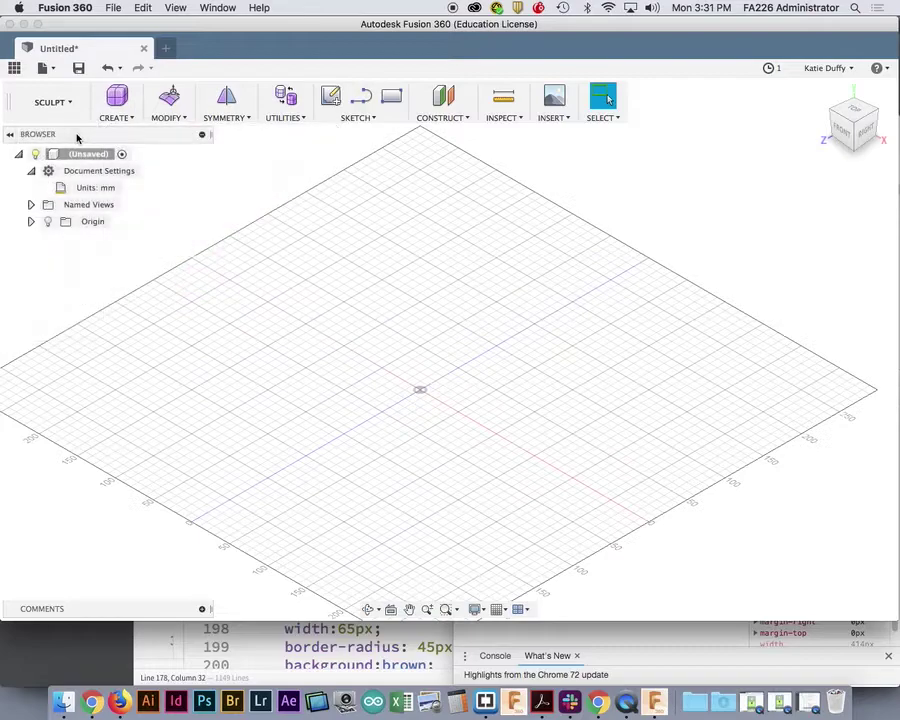
pyautogui.click(66, 101)
pyautogui.click(77, 163)
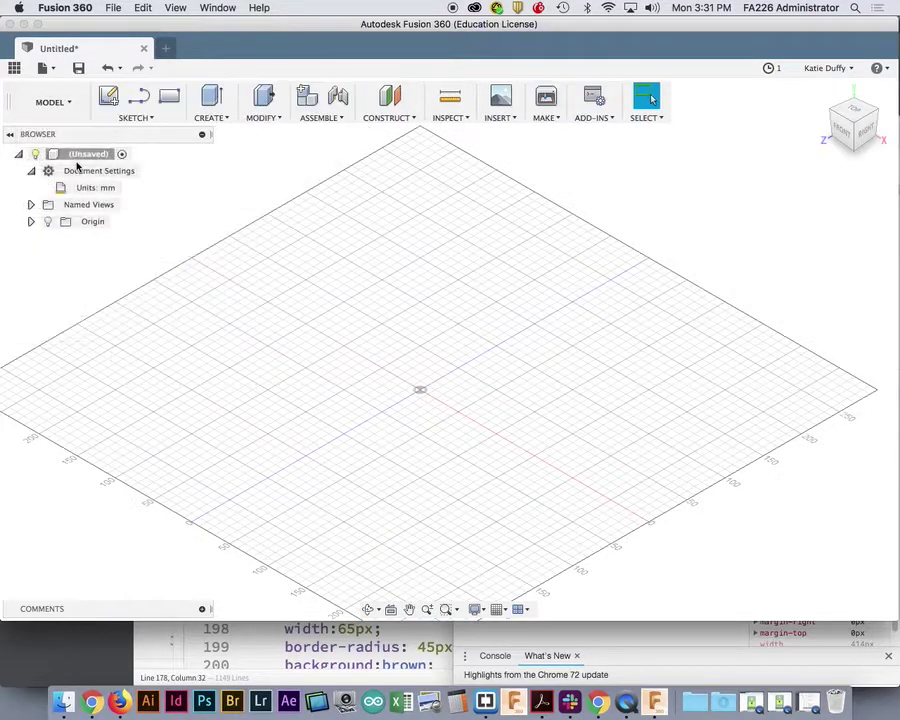
pyautogui.click(68, 102)
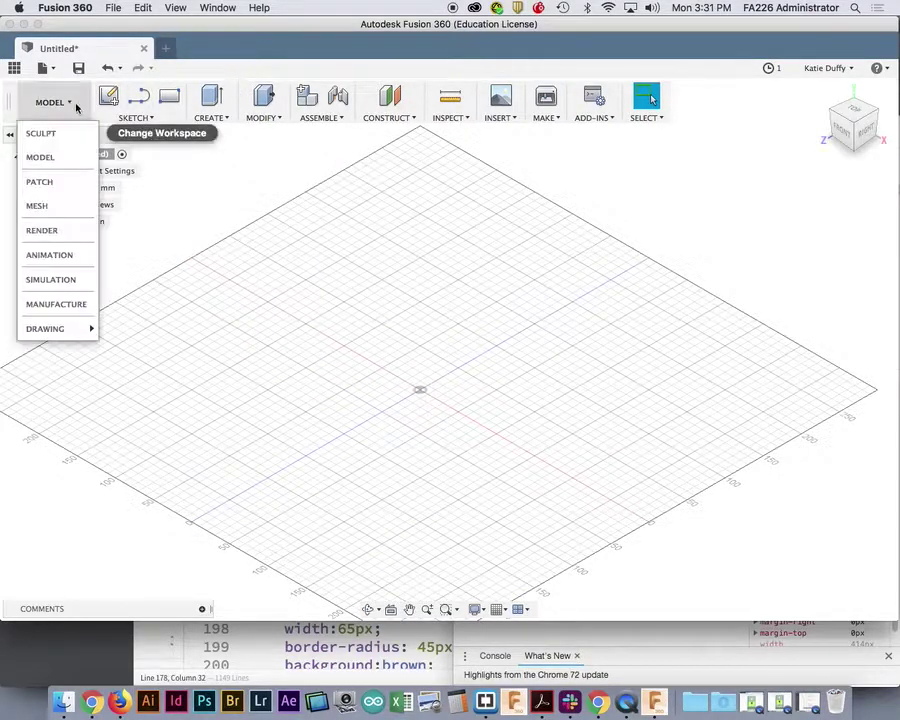
pyautogui.click(67, 140)
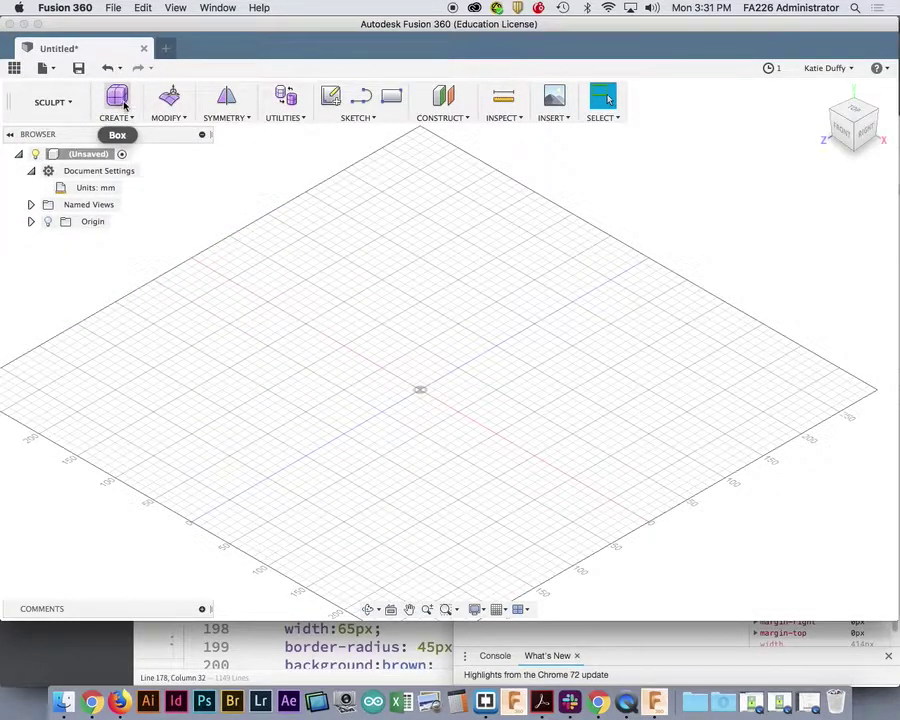
pyautogui.click(54, 104)
pyautogui.click(66, 154)
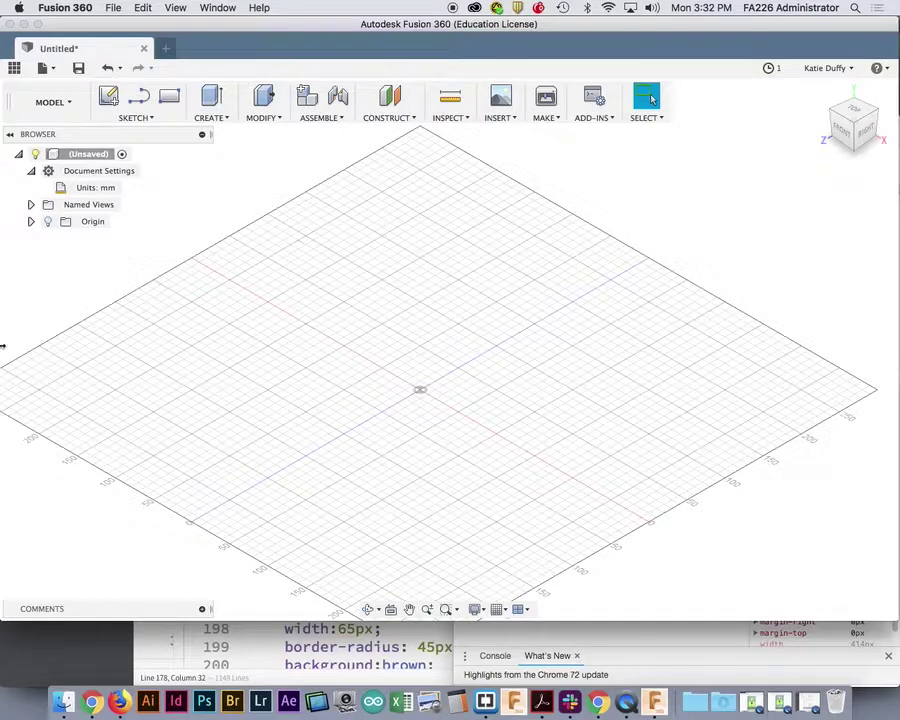
# - Switch to the Sculpt workspace with the origin grid in view
pyautogui.click(55, 103)
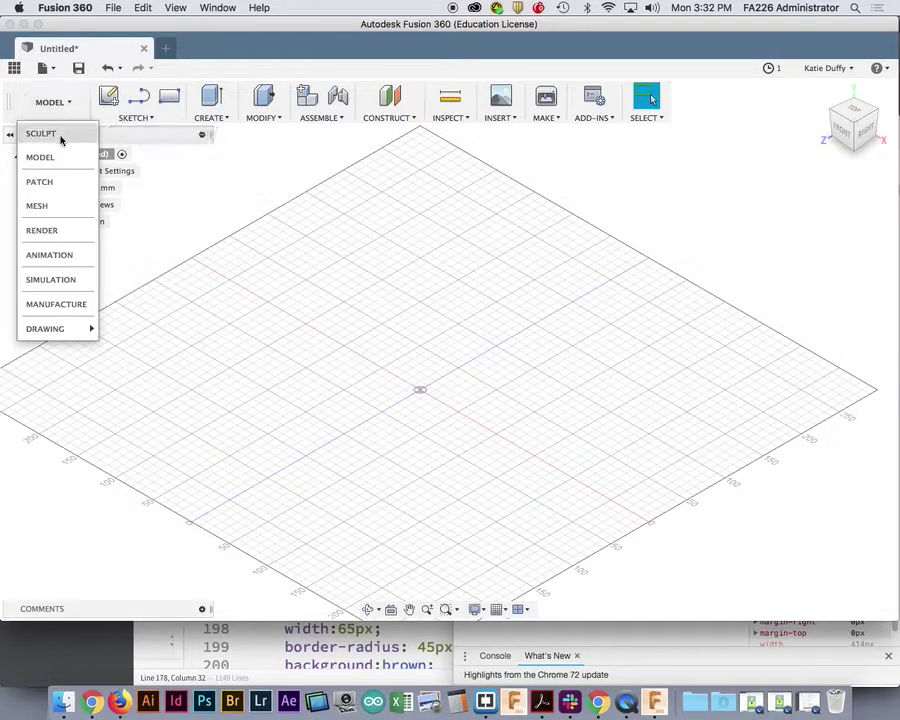
pyautogui.click(50, 134)
pyautogui.scroll(3, 282, 320)
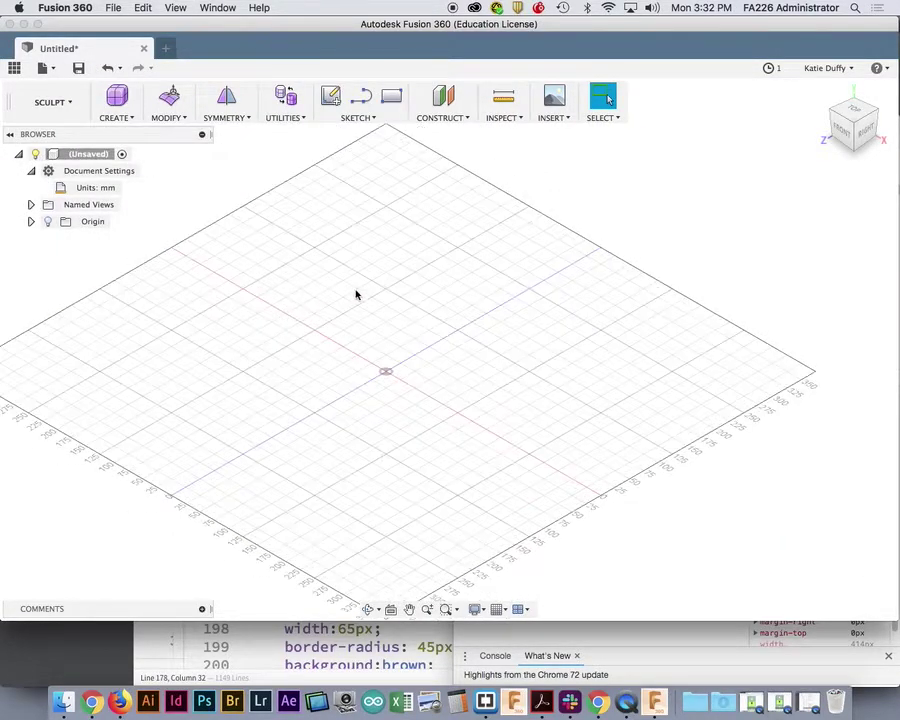
pyautogui.moveTo(390, 331); pyautogui.dragTo(496, 314, button='middle')
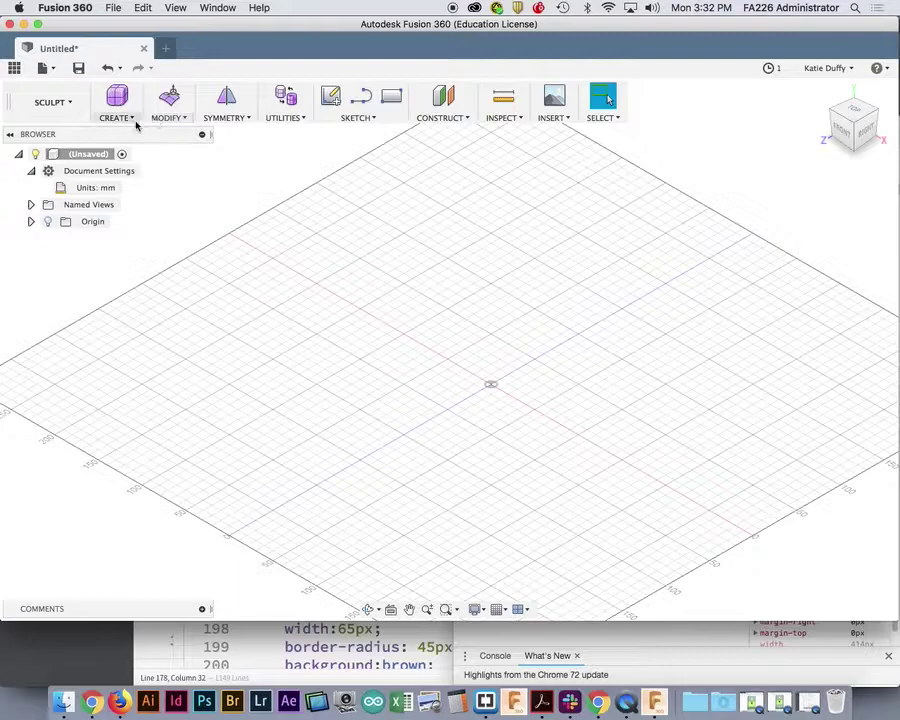
# - Create an 80 mm T-Spline sphere at the origin on the horizontal plane, with 8 longitude and 8 latitude faces
pyautogui.click(120, 119)
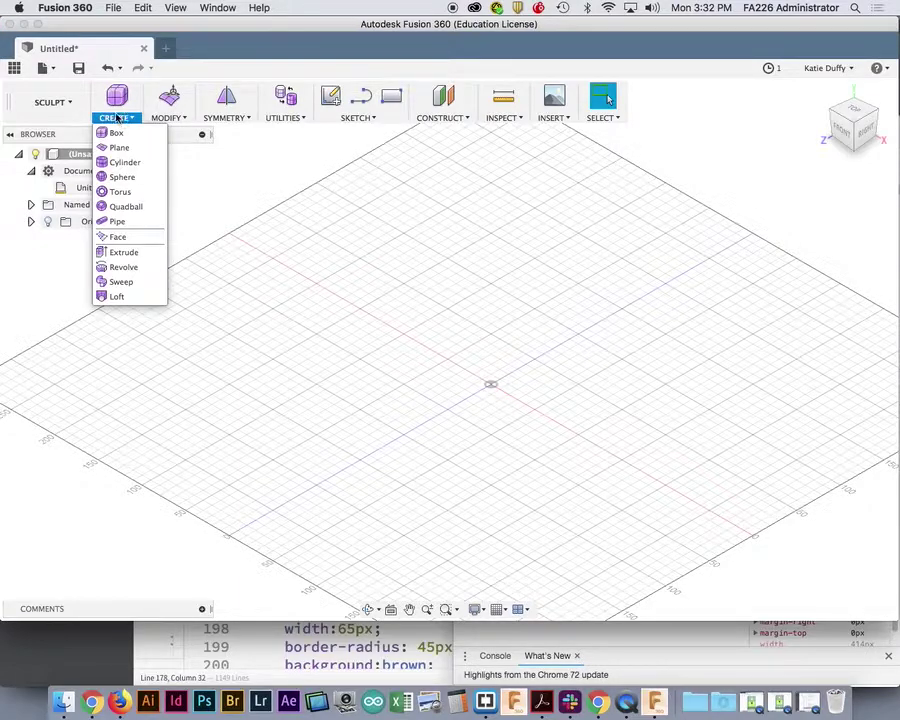
pyautogui.click(117, 177)
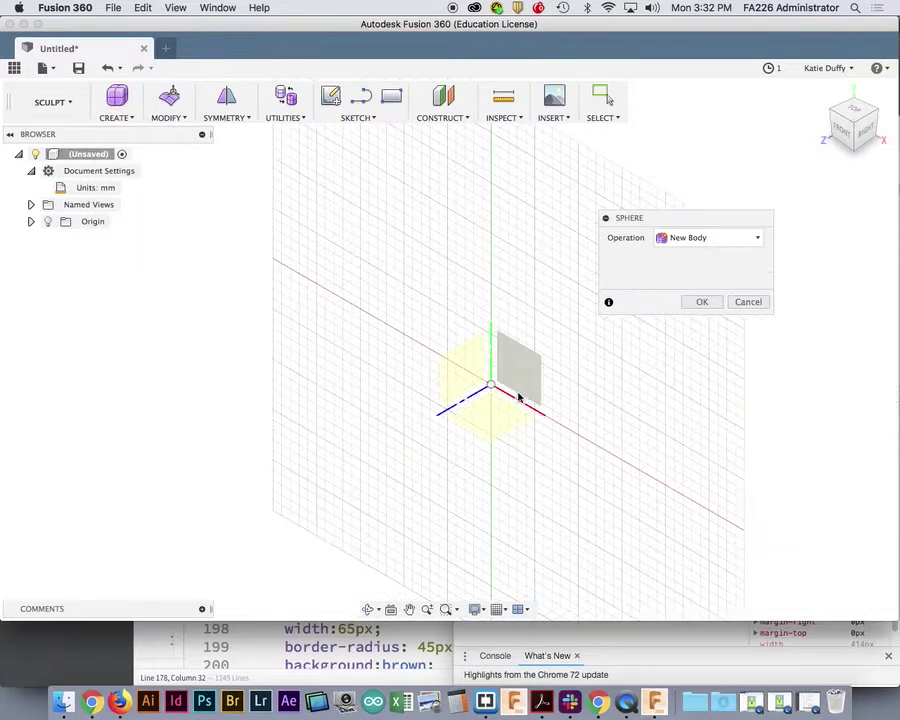
pyautogui.click(490, 412)
pyautogui.click(490, 386)
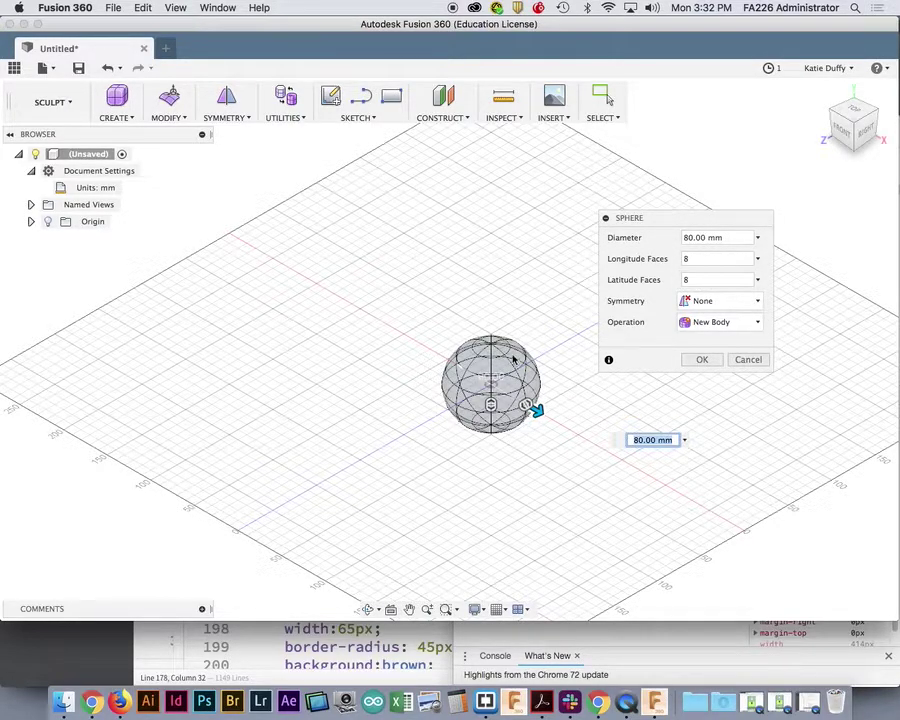
pyautogui.scroll(3, 525, 352)
pyautogui.moveTo(390, 523); pyautogui.dragTo(405, 348, button='right')
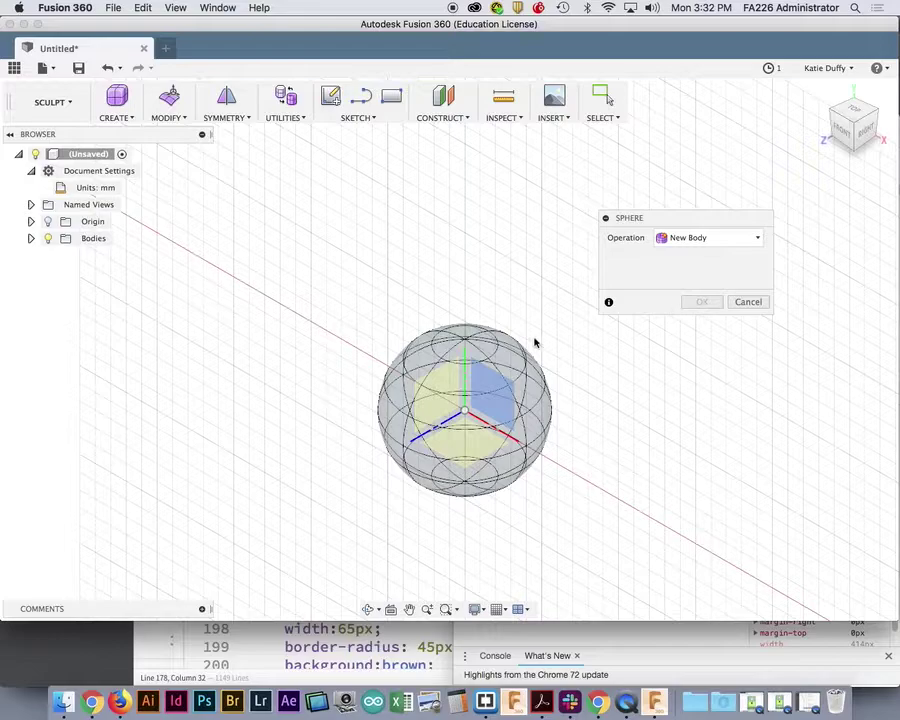
pyautogui.click(449, 376)
pyautogui.click(495, 322)
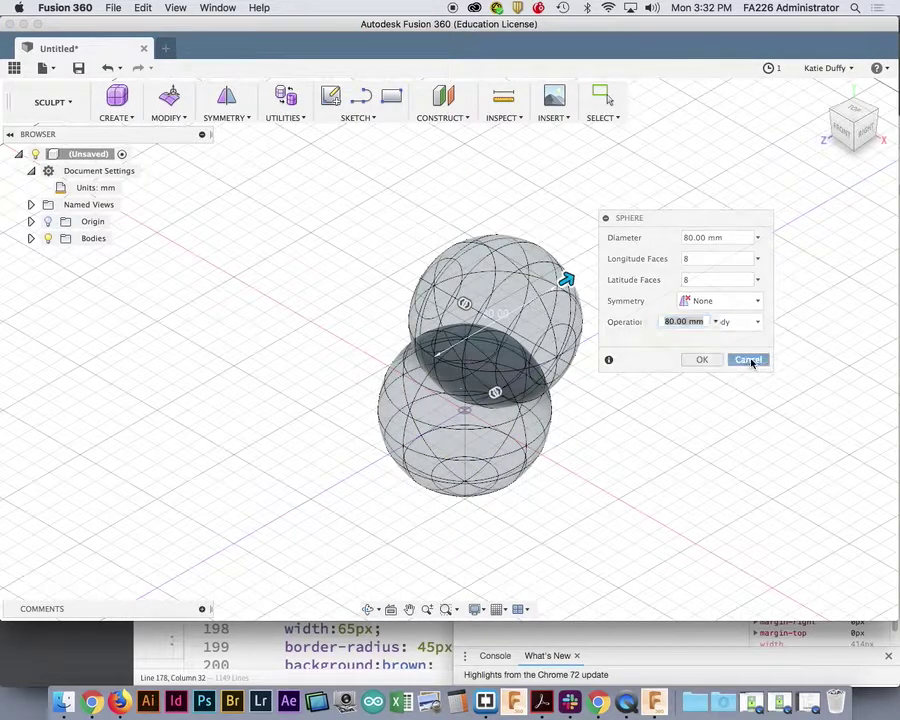
pyautogui.click(748, 360)
# - Use Edit Form on one of the sphere's upper faces and pull it upward and outward into an ear-like peak
pyautogui.scroll(-3, 530, 361)
pyautogui.scroll(3, 528, 361)
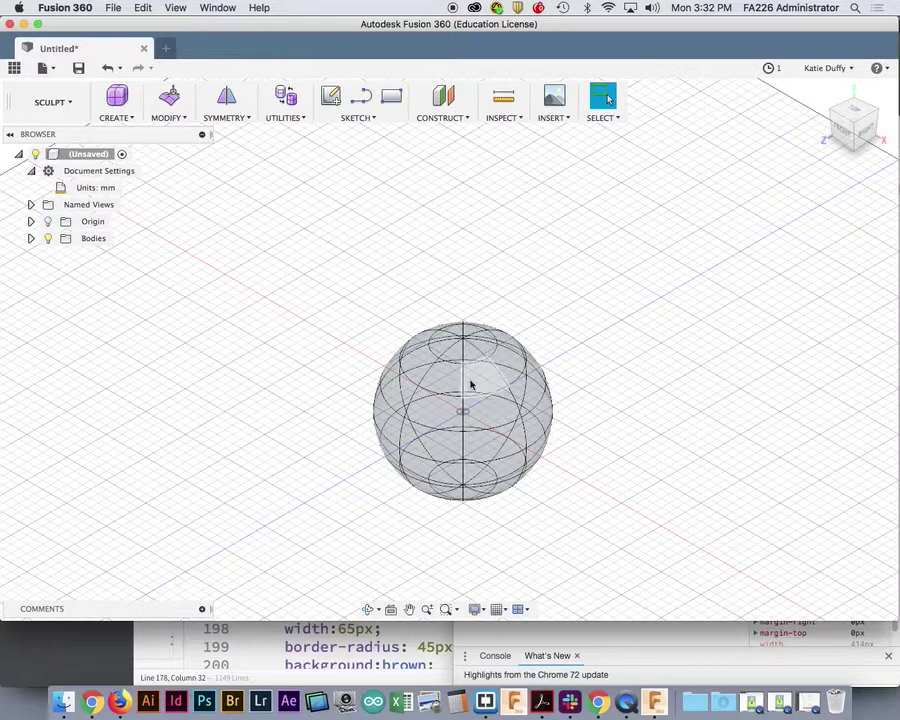
pyautogui.click(488, 376)
pyautogui.rightClick(487, 381)
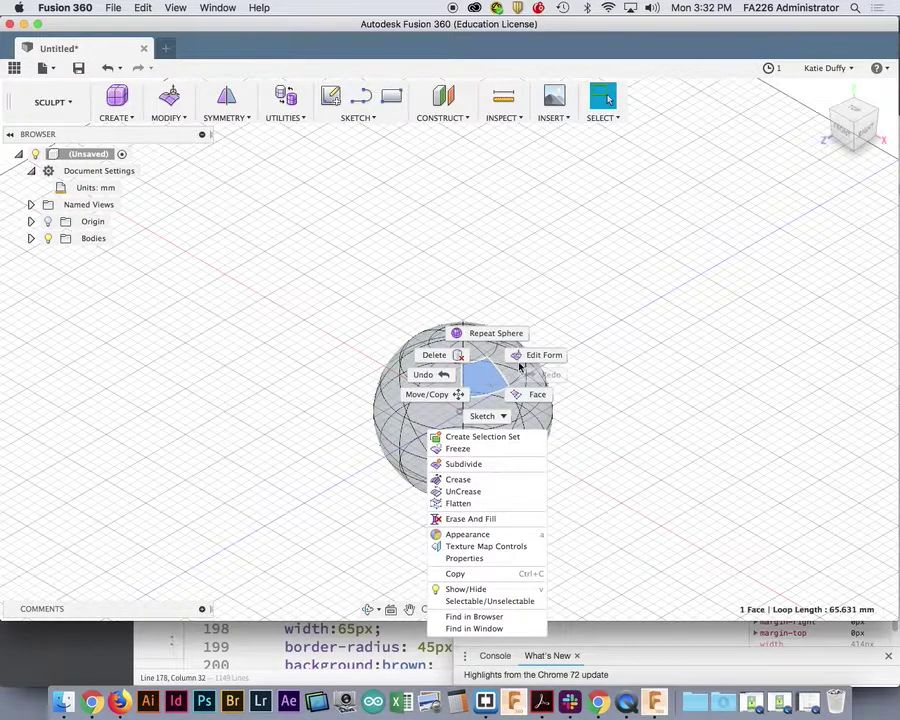
pyautogui.click(528, 358)
pyautogui.moveTo(479, 345); pyautogui.dragTo(479, 262)
pyautogui.moveTo(510, 313); pyautogui.dragTo(587, 382)
pyautogui.keyDown('shift'); pyautogui.moveTo(580, 545); pyautogui.dragTo(346, 267, button='middle'); pyautogui.keyUp('shift')
pyautogui.moveTo(362, 258); pyautogui.dragTo(417, 311)
# - Pull a second upper face upward into another ear-like peak and finish the form edit
pyautogui.keyDown('shift'); pyautogui.moveTo(534, 438); pyautogui.dragTo(565, 393, button='middle'); pyautogui.keyUp('shift')
pyautogui.click(565, 393)
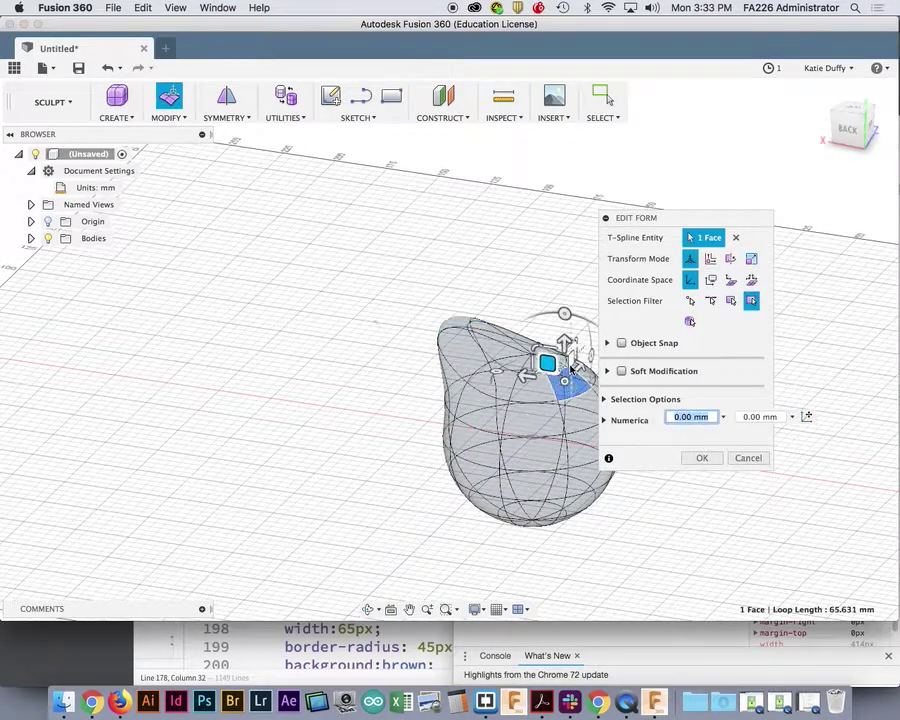
pyautogui.moveTo(566, 347)
pyautogui.mouseDown()
pyautogui.moveTo(556, 267)
pyautogui.moveTo(558, 316)
pyautogui.moveTo(567, 324)
pyautogui.mouseUp()
pyautogui.keyDown('shift'); pyautogui.moveTo(503, 425); pyautogui.dragTo(402, 372, button='middle'); pyautogui.keyUp('shift')
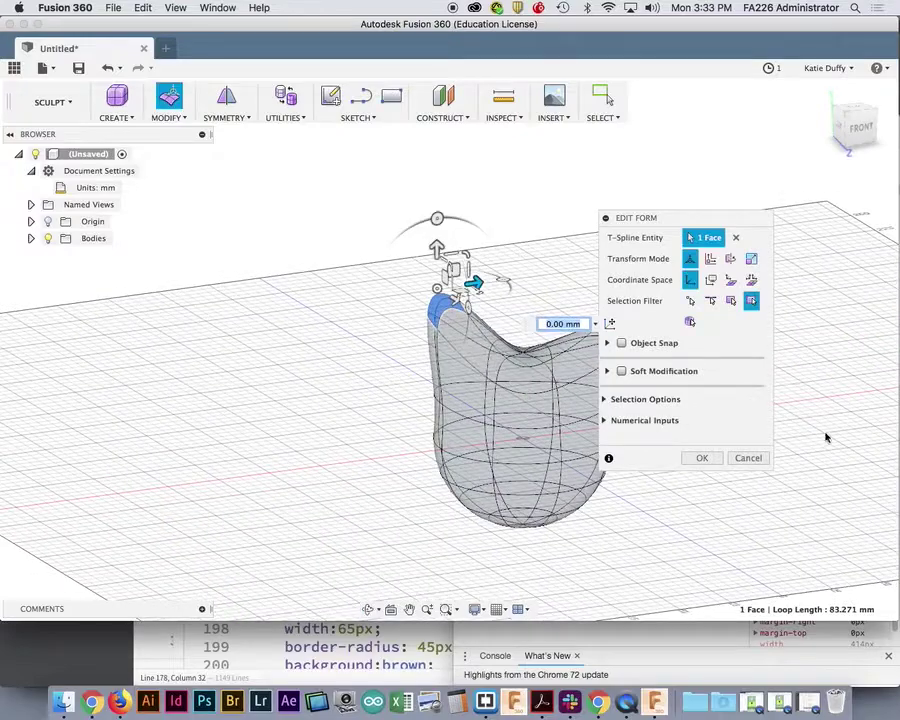
pyautogui.click(703, 459)
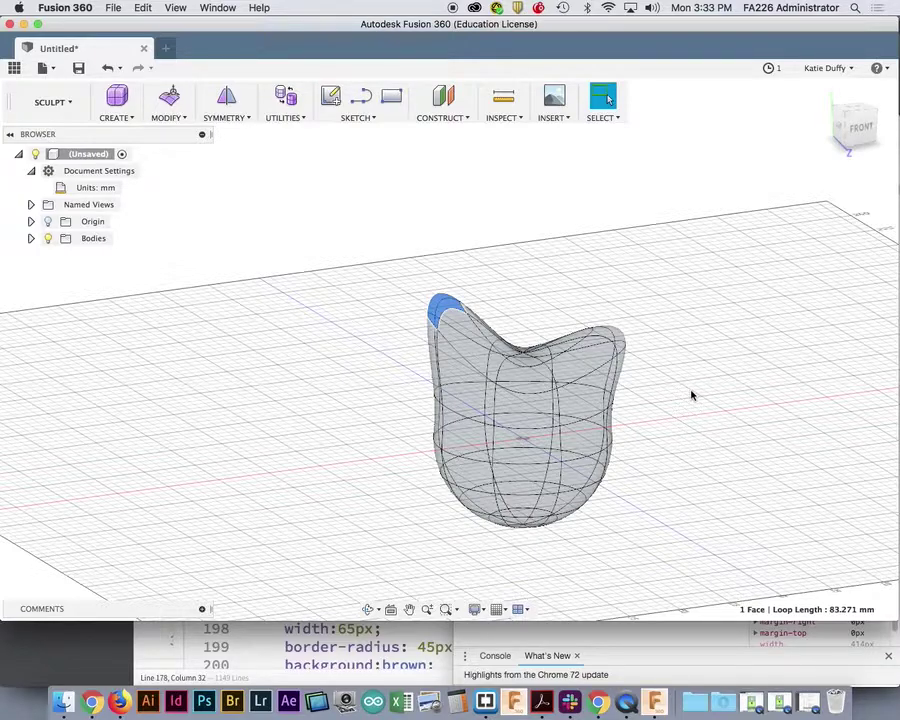
# - Examine the Convert options and convert types for the sculpted body without converting it
pyautogui.click(526, 440)
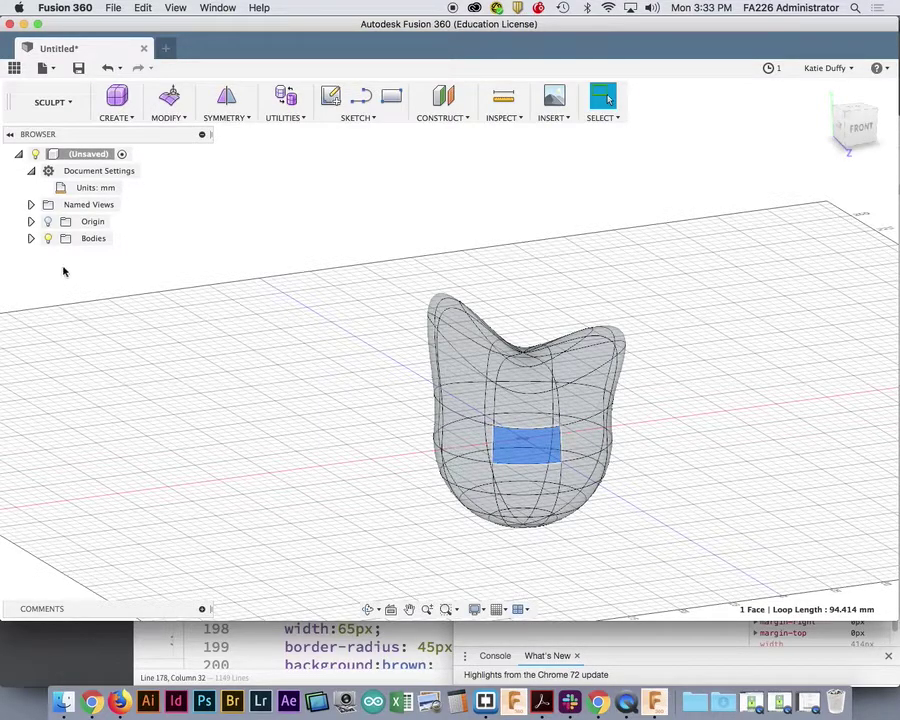
pyautogui.click(31, 238)
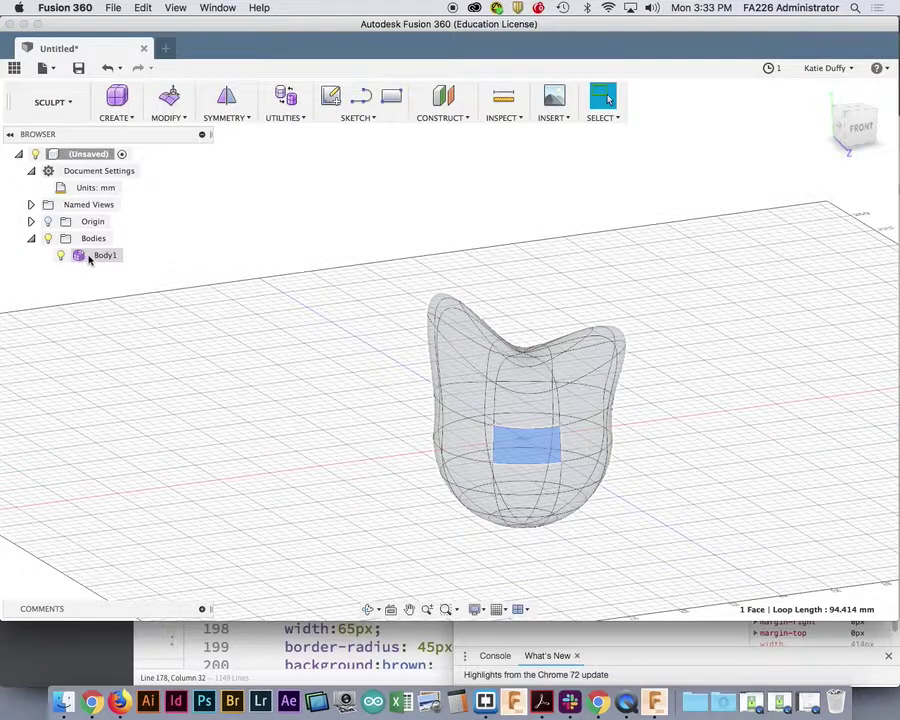
pyautogui.rightClick(84, 259)
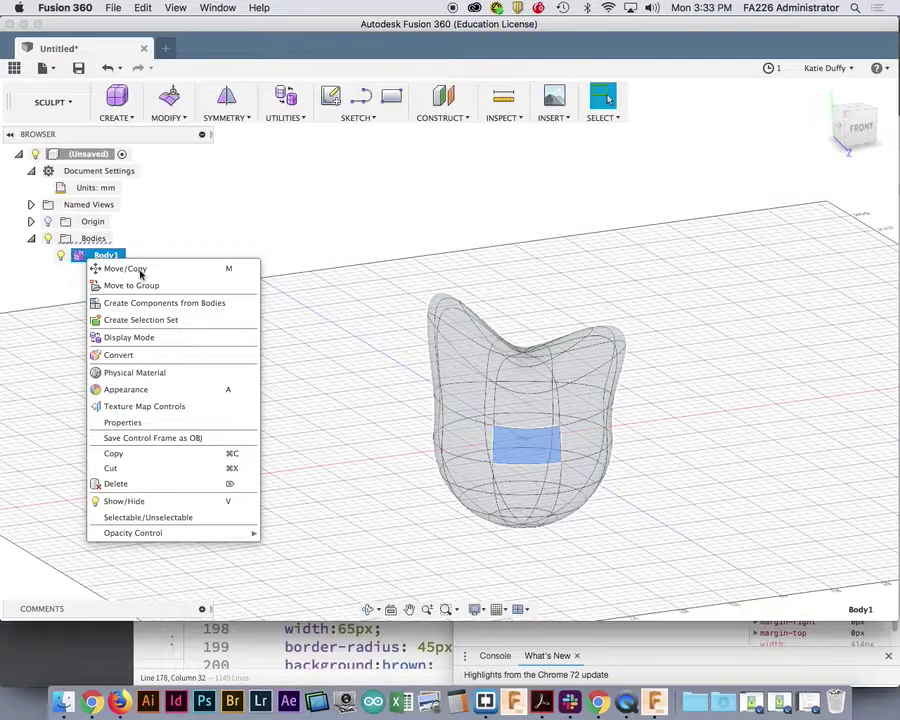
pyautogui.click(200, 355)
pyautogui.moveTo(701, 217); pyautogui.dragTo(686, 157)
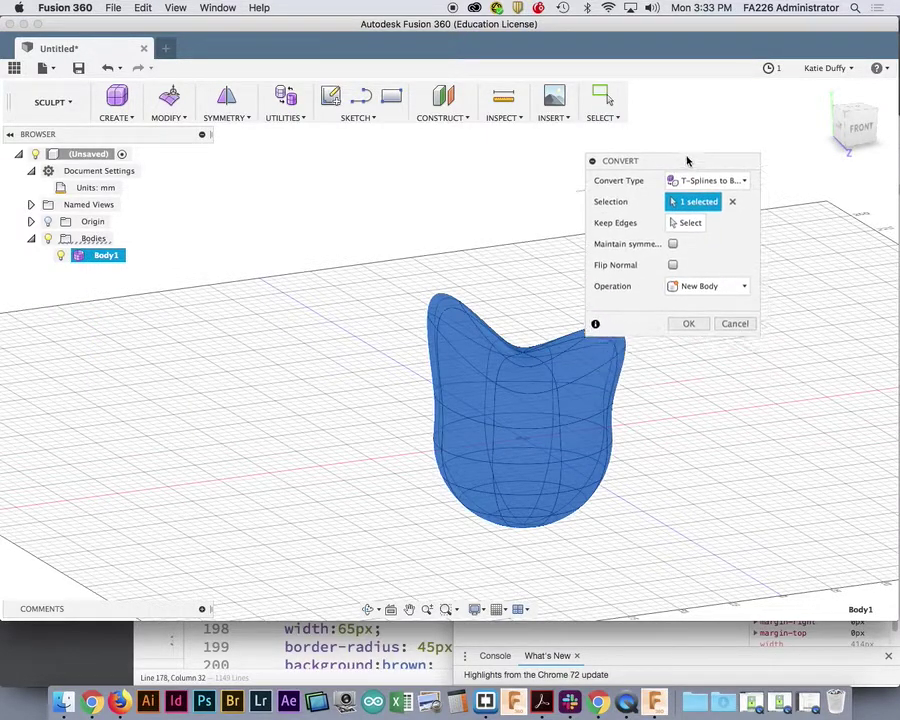
pyautogui.click(740, 177)
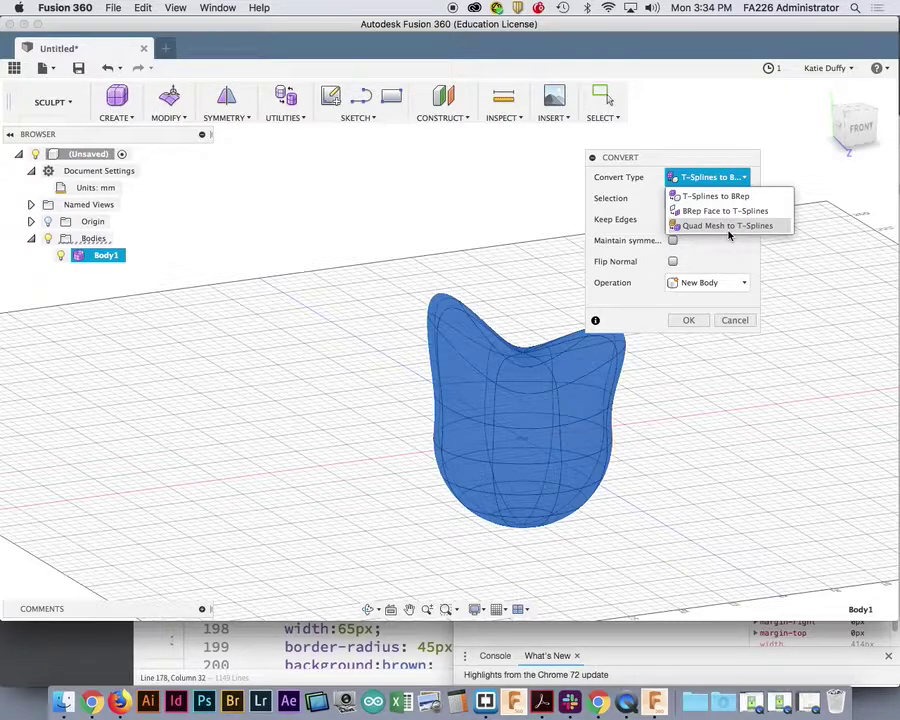
pyautogui.click(714, 262)
pyautogui.click(737, 321)
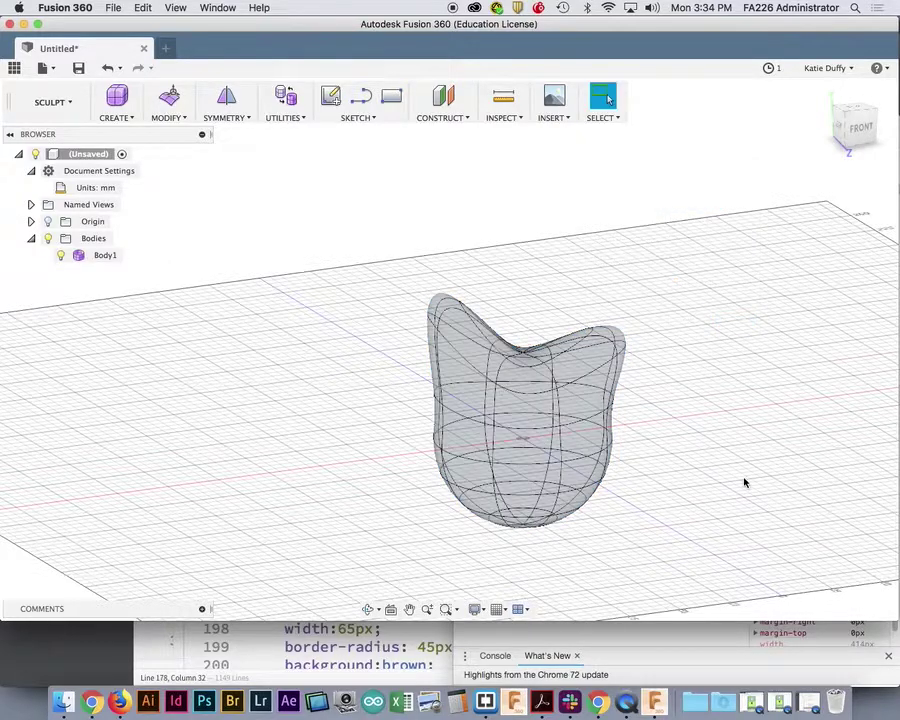
# - Delete the sculpted T-Spline body from the design
pyautogui.moveTo(703, 396); pyautogui.dragTo(720, 361, button='middle')
pyautogui.scroll(-5, 721, 366)
pyautogui.keyDown('shift'); pyautogui.moveTo(684, 454); pyautogui.dragTo(655, 448, button='middle'); pyautogui.keyUp('shift')
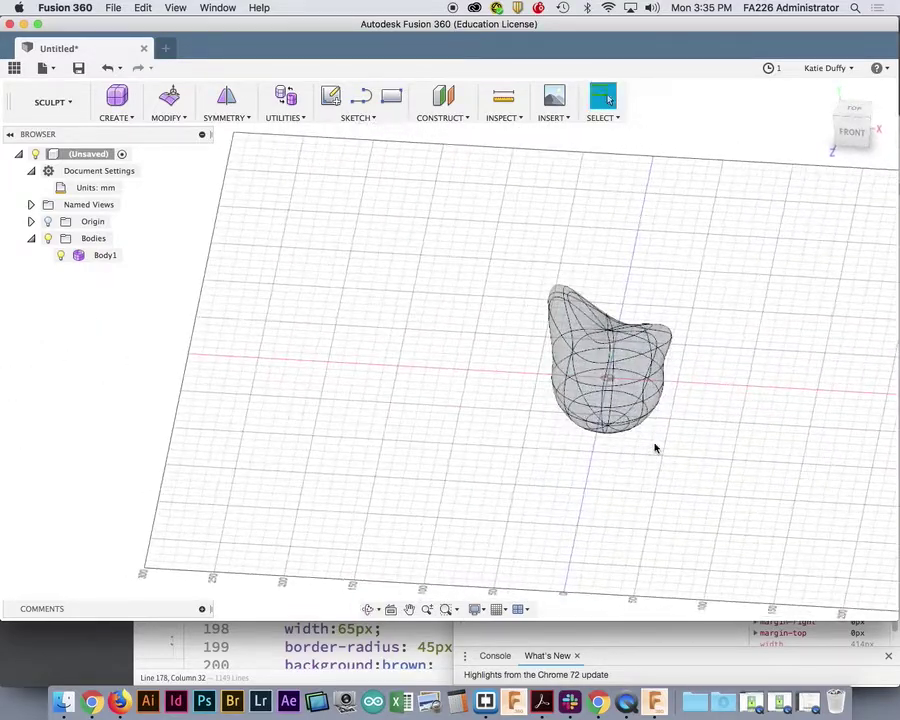
pyautogui.click(573, 344)
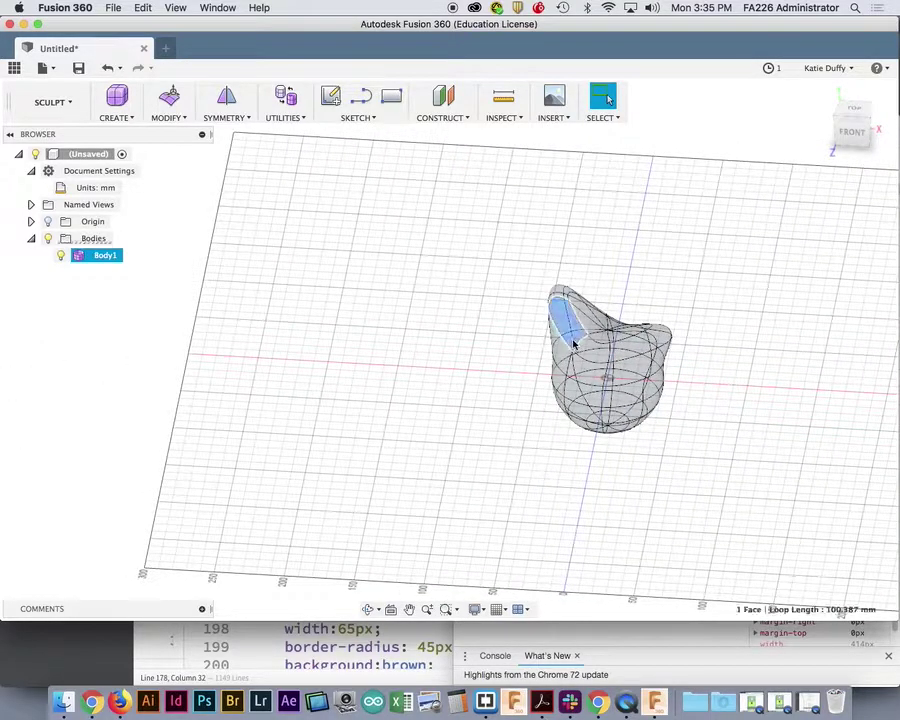
pyautogui.click(105, 255)
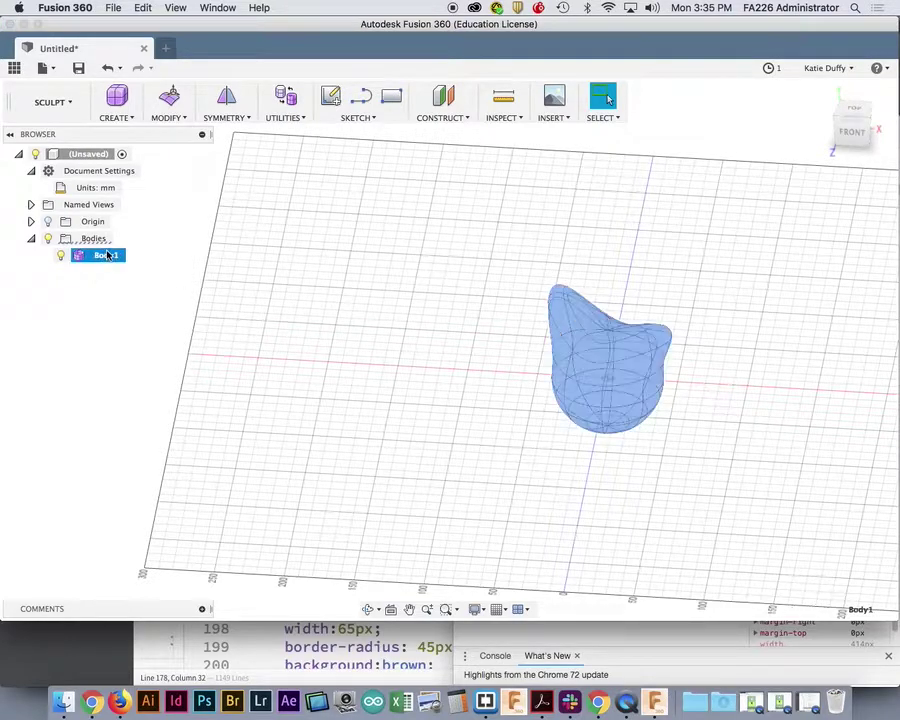
pyautogui.press('Delete')
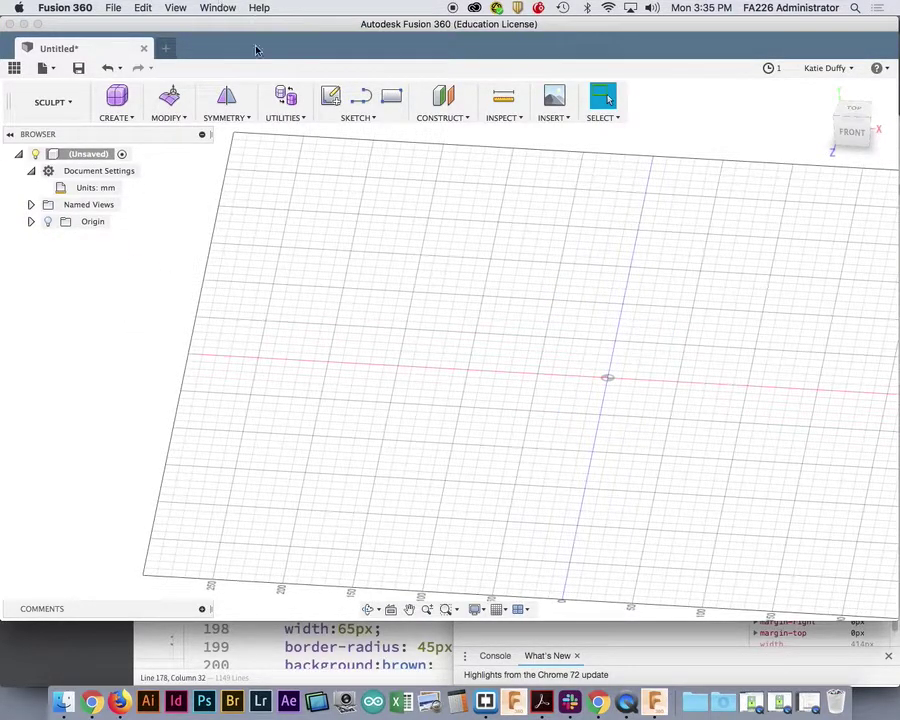
# - Switch from the Sculpt workspace to the Model workspace
pyautogui.click(50, 102)
pyautogui.click(40, 154)
pyautogui.scroll(-5, 604, 379)
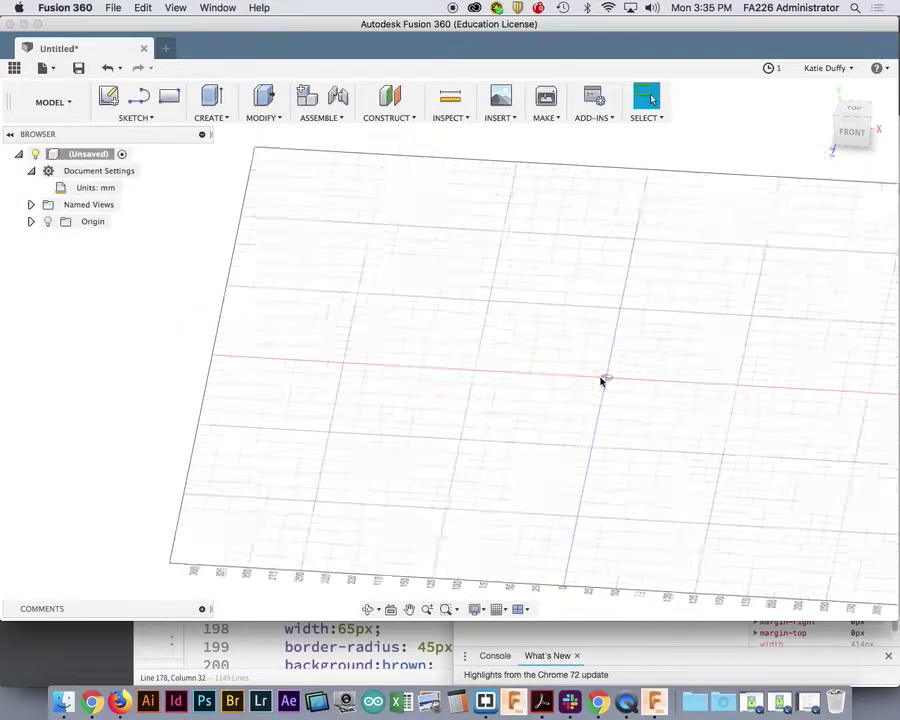
pyautogui.moveTo(391, 390); pyautogui.dragTo(409, 417, button='middle')
pyautogui.keyDown('shift'); pyautogui.moveTo(498, 415); pyautogui.dragTo(320, 318, button='middle'); pyautogui.keyUp('shift')
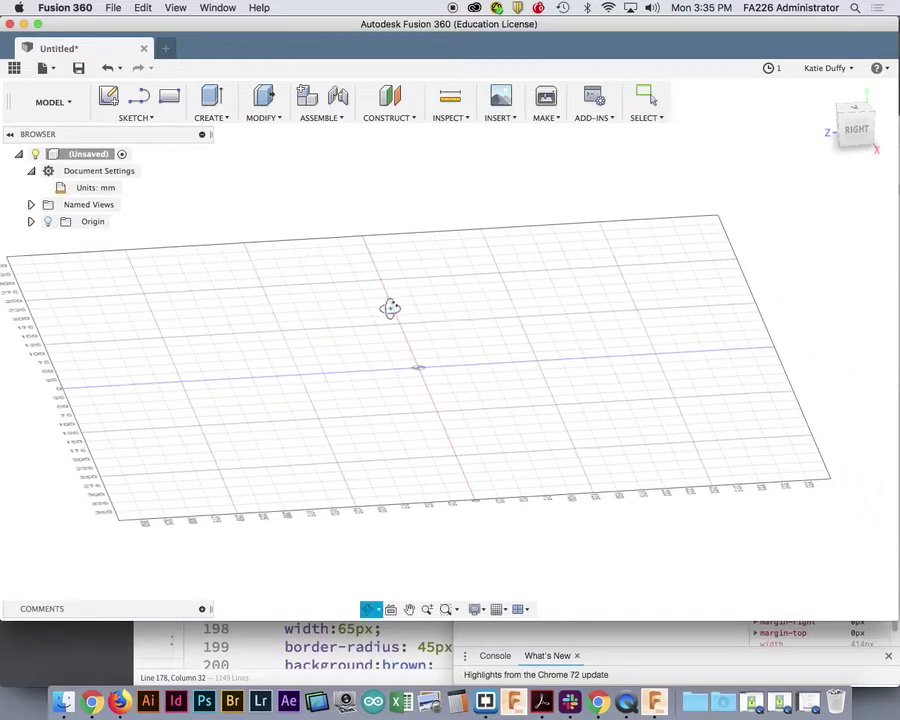
pyautogui.scroll(3, 390, 320)
pyautogui.press('Escape')
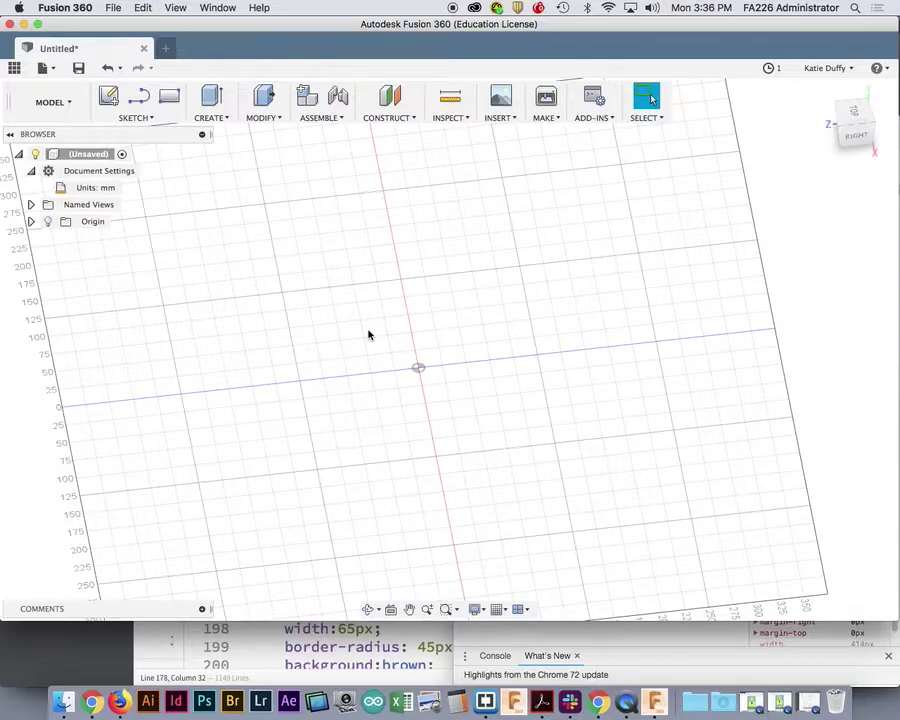
# - Start the Line tool in a new sketch on the horizontal ground plane
pyautogui.click(154, 119)
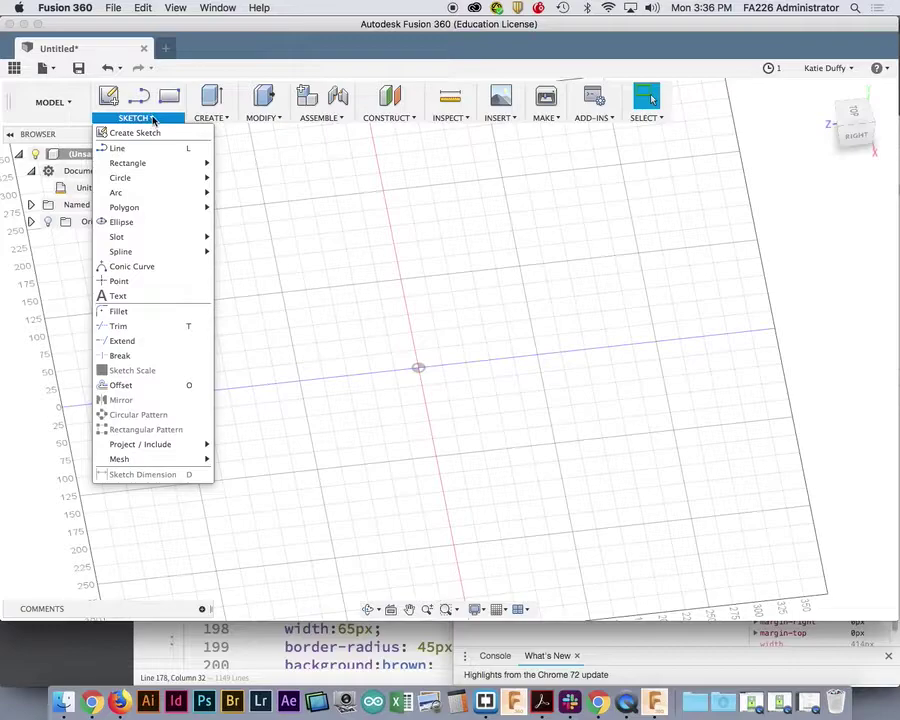
pyautogui.click(153, 118)
pyautogui.click(152, 119)
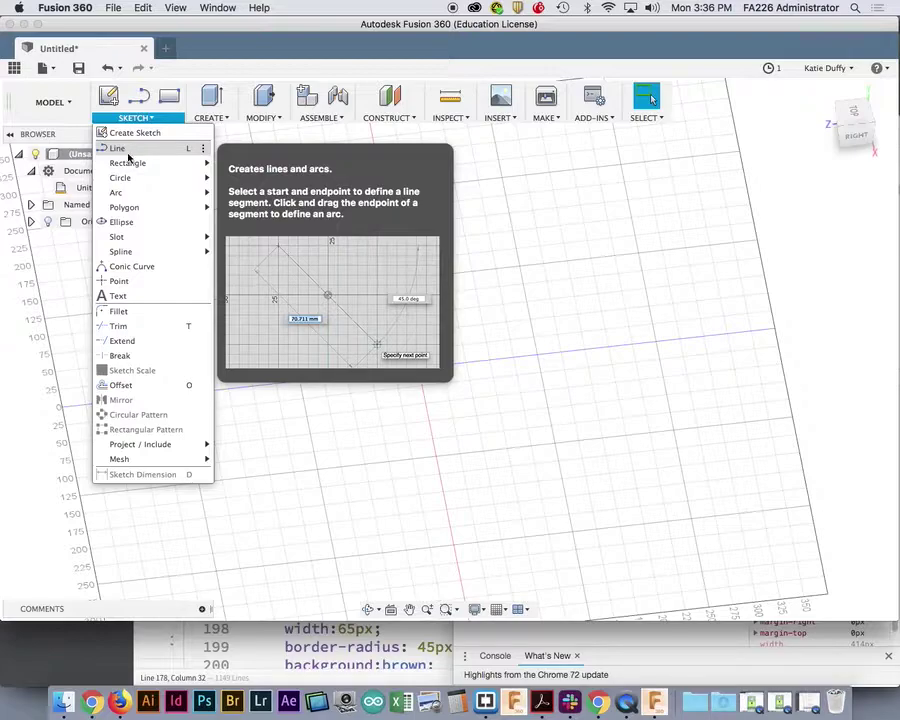
pyautogui.click(151, 119)
pyautogui.click(151, 119)
pyautogui.click(137, 150)
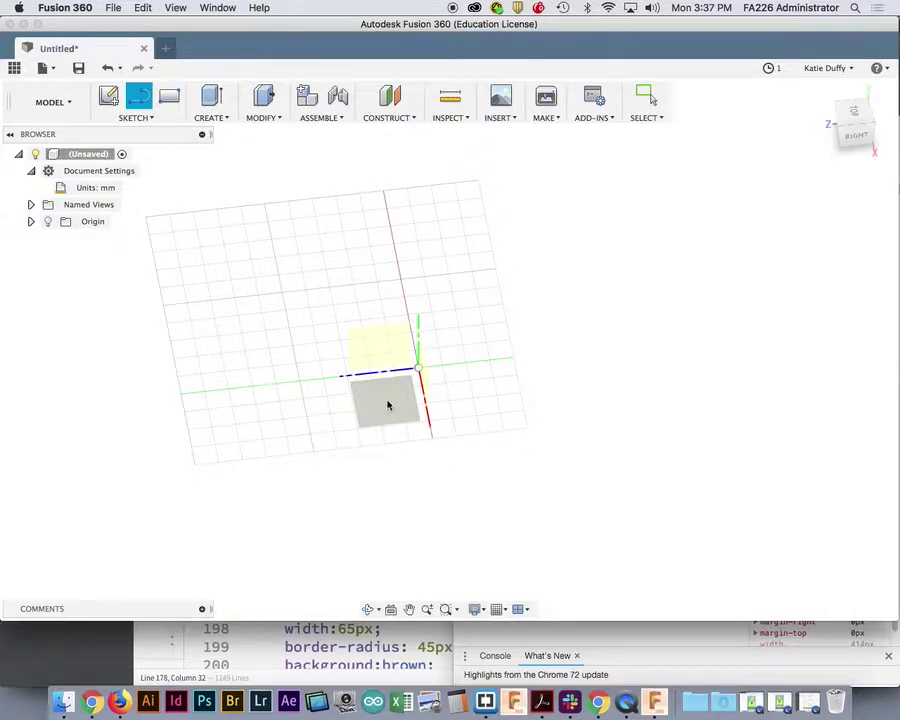
pyautogui.click(382, 411)
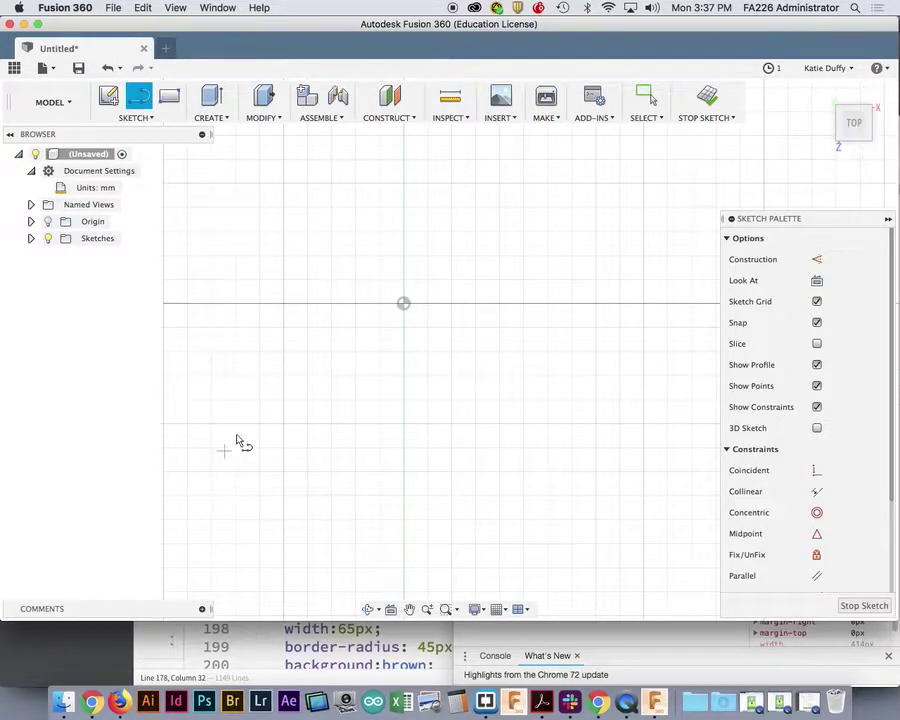
pyautogui.scroll(-4, 424, 342)
pyautogui.moveTo(420, 343); pyautogui.dragTo(362, 371, button='middle')
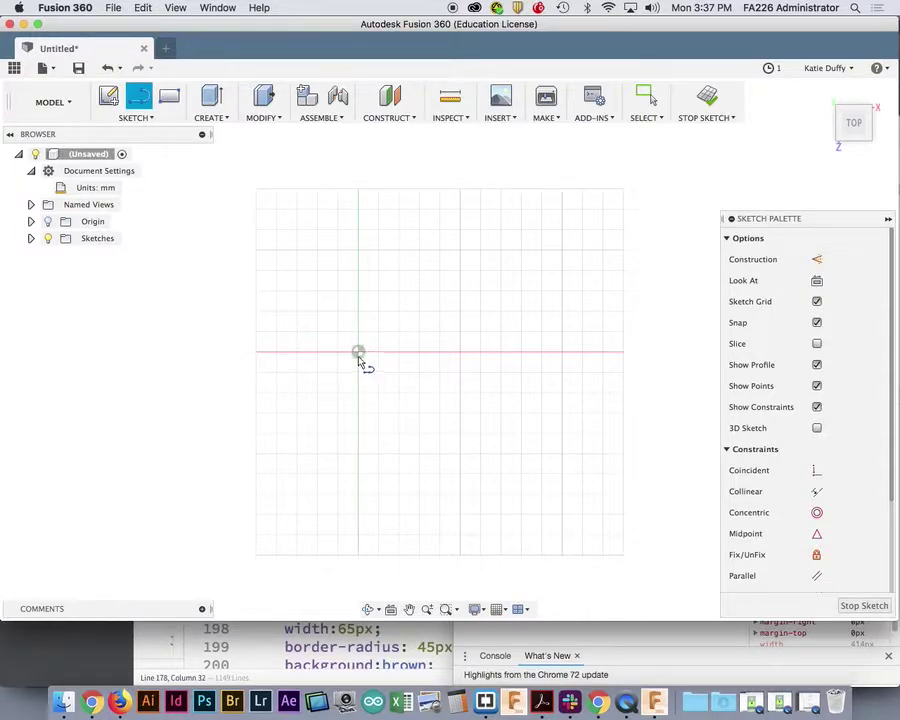
# - Draw three connected lines from the origin: about 250 mm straight up, 250 mm across and 300 mm straight down
pyautogui.click(359, 353)
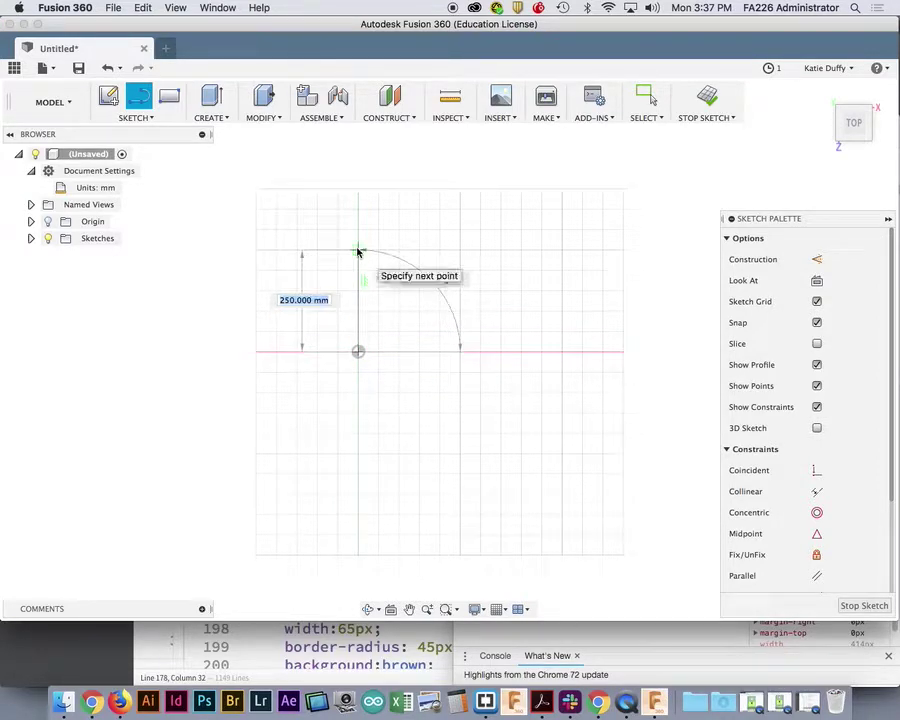
pyautogui.click(358, 251)
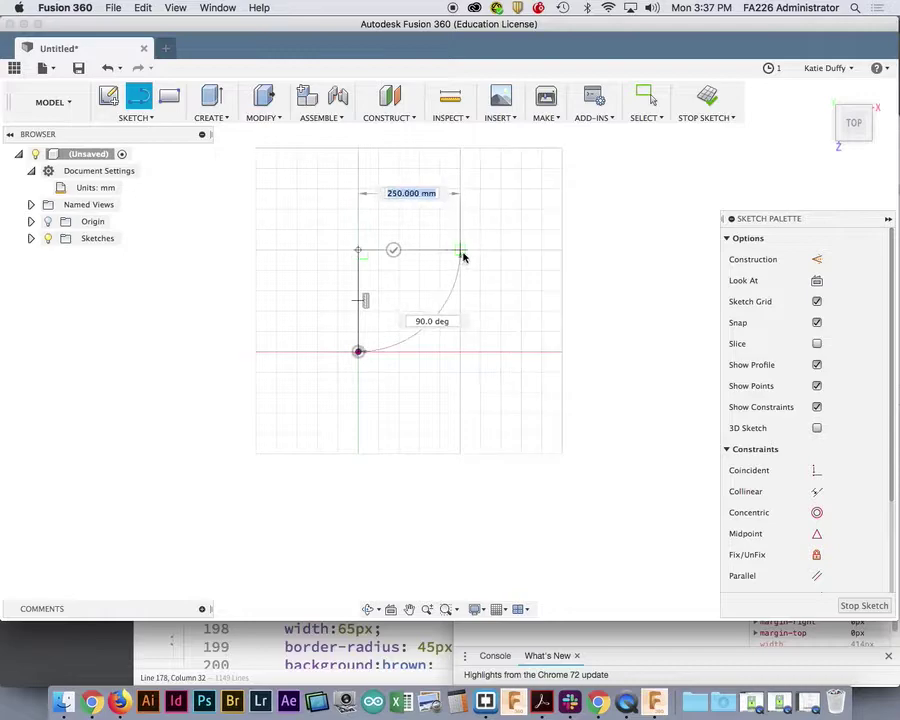
pyautogui.click(465, 379)
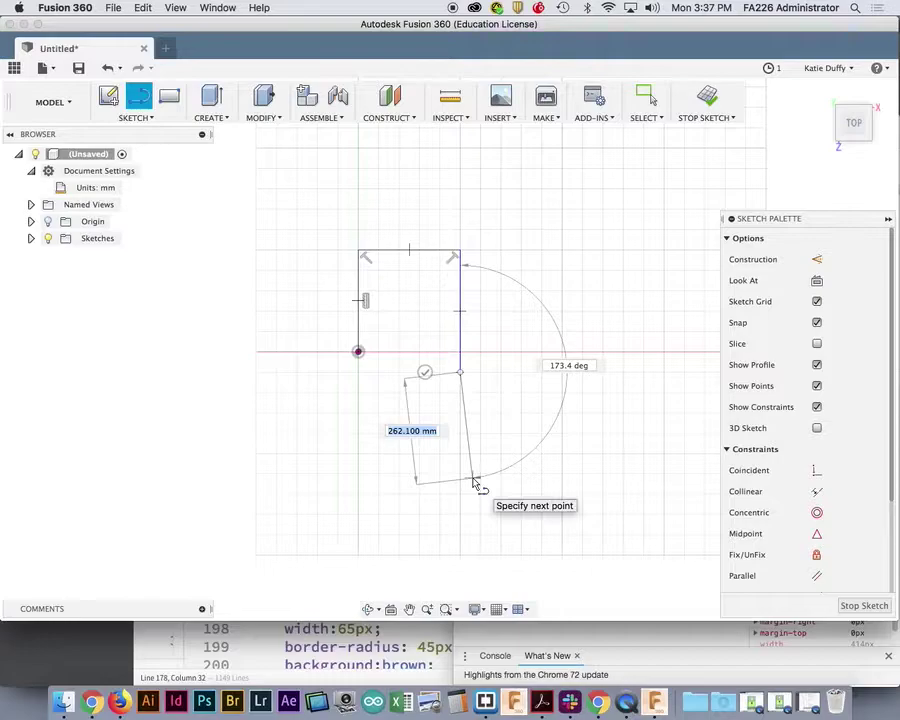
# - Try a slanted fourth segment about 262 mm long from the outline's open end, and undo it
pyautogui.press('Return')
pyautogui.press('Escape')
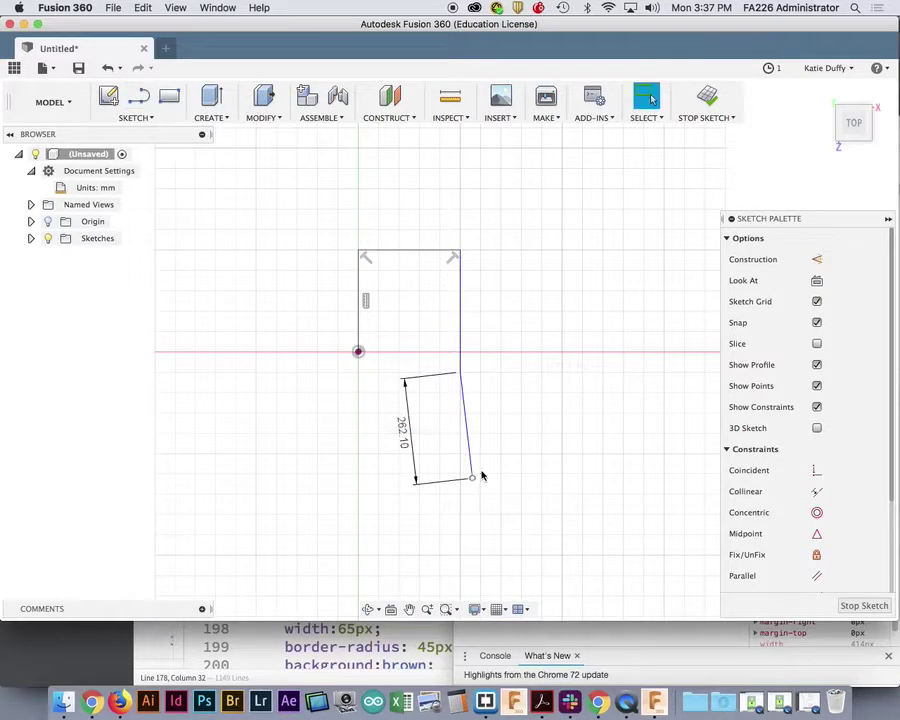
pyautogui.press('super+z')
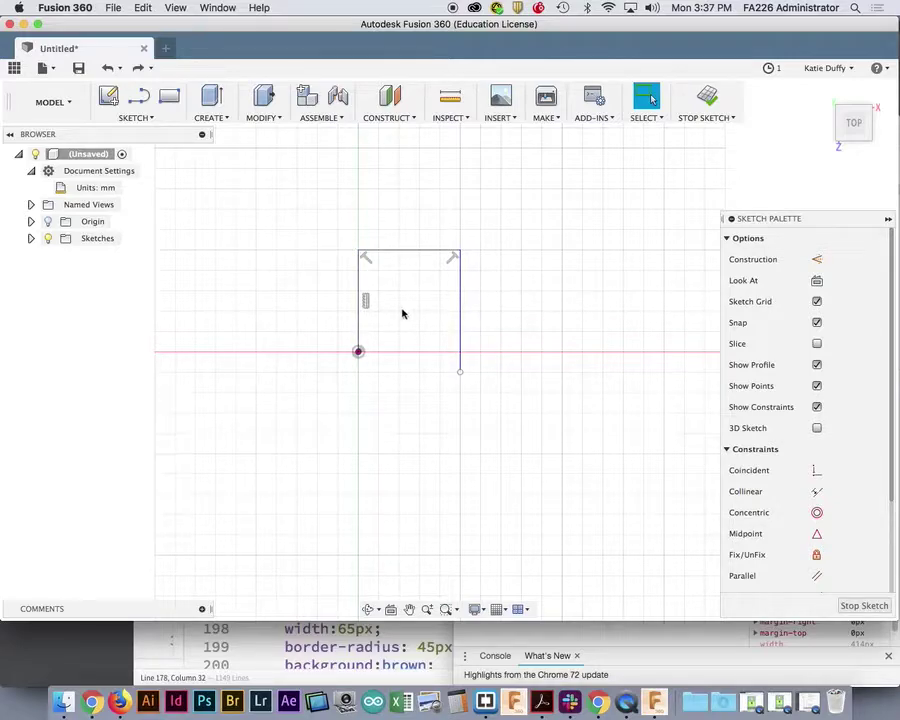
# - Apply an Equal constraint to the two vertical sketch lines
pyautogui.moveTo(842, 219)
pyautogui.mouseDown()
pyautogui.moveTo(792, 176)
pyautogui.moveTo(797, 165)
pyautogui.mouseUp()
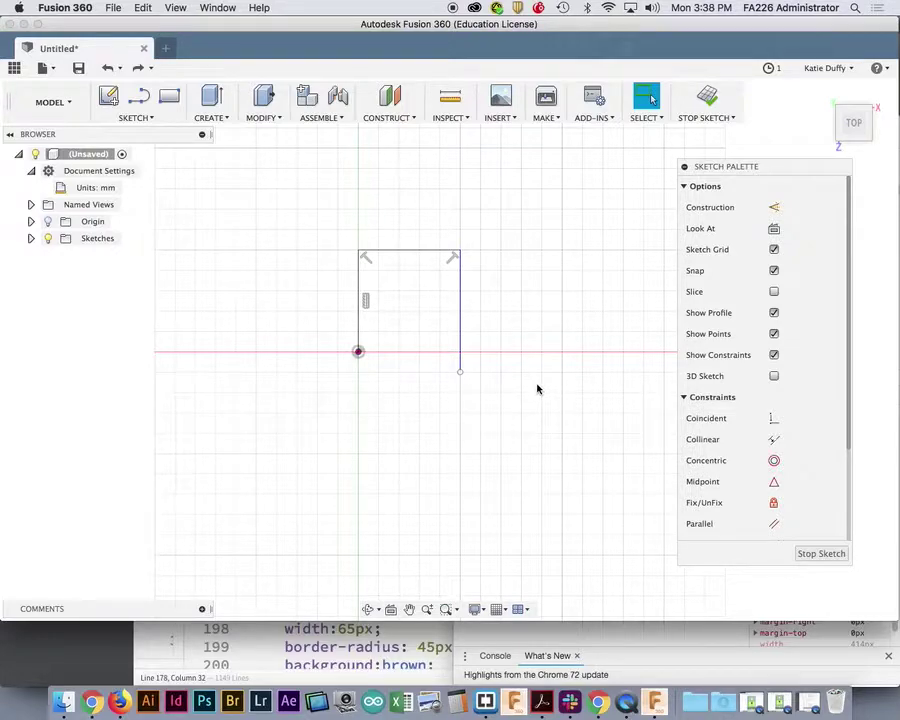
pyautogui.click(359, 328)
pyautogui.click(460, 313)
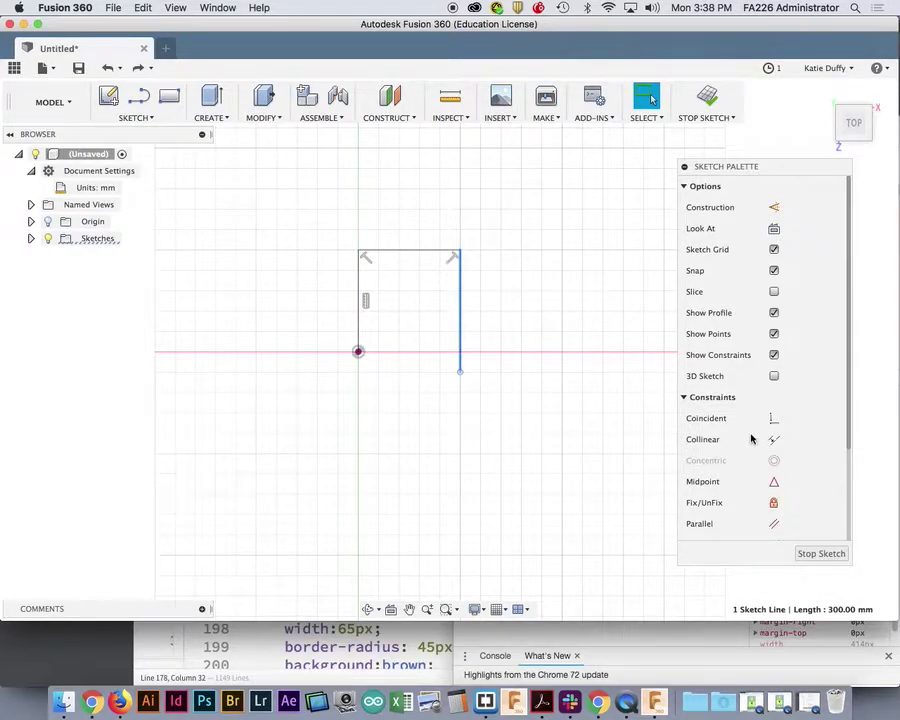
pyautogui.scroll(-3, 752, 440)
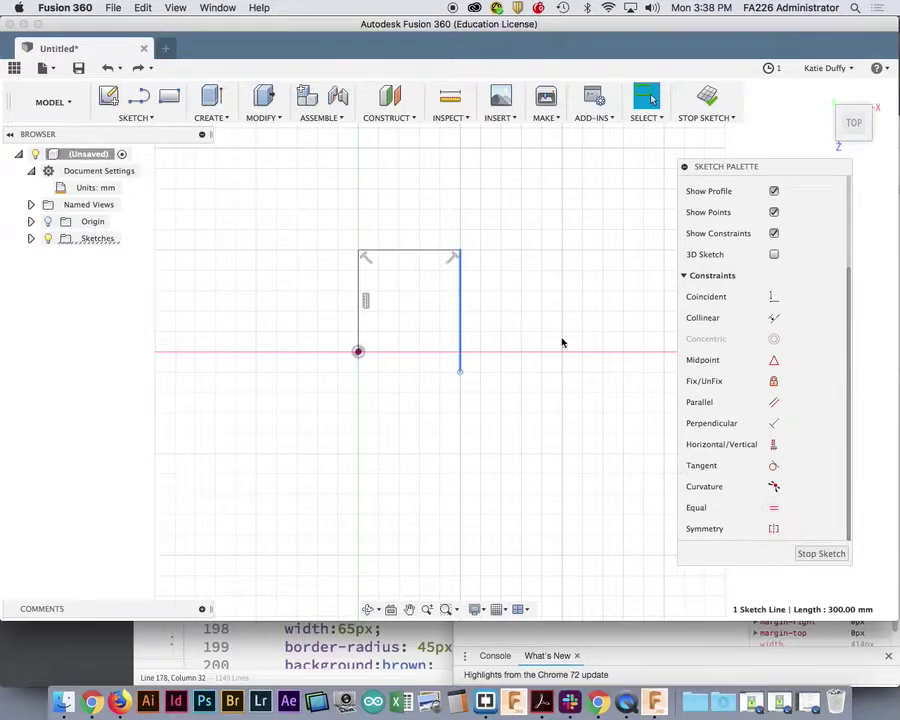
pyautogui.moveTo(759, 178)
pyautogui.mouseDown()
pyautogui.moveTo(751, 135)
pyautogui.moveTo(763, 88)
pyautogui.mouseUp()
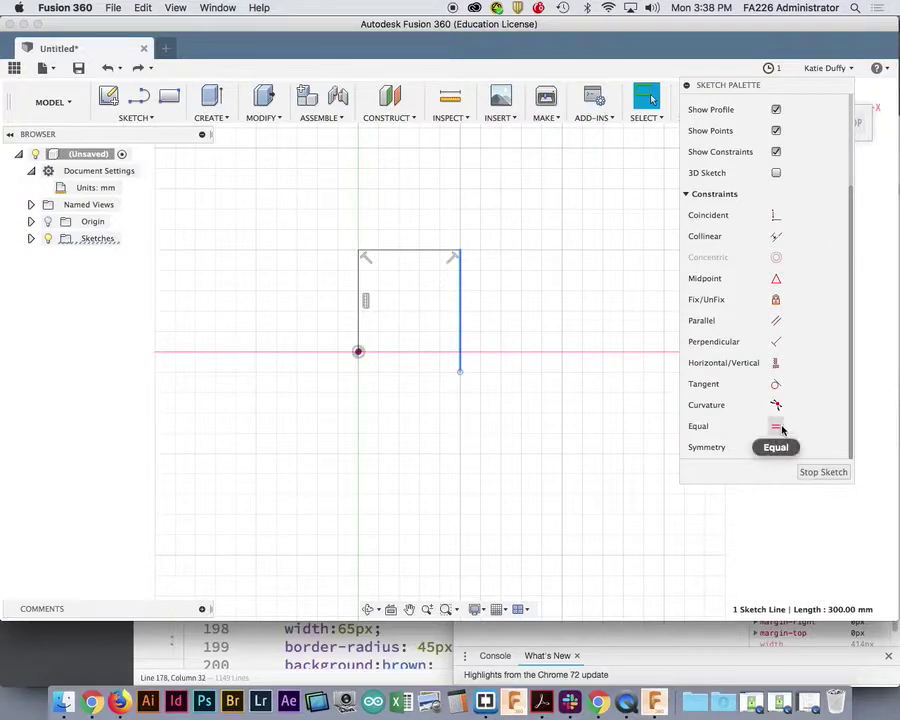
pyautogui.click(359, 332)
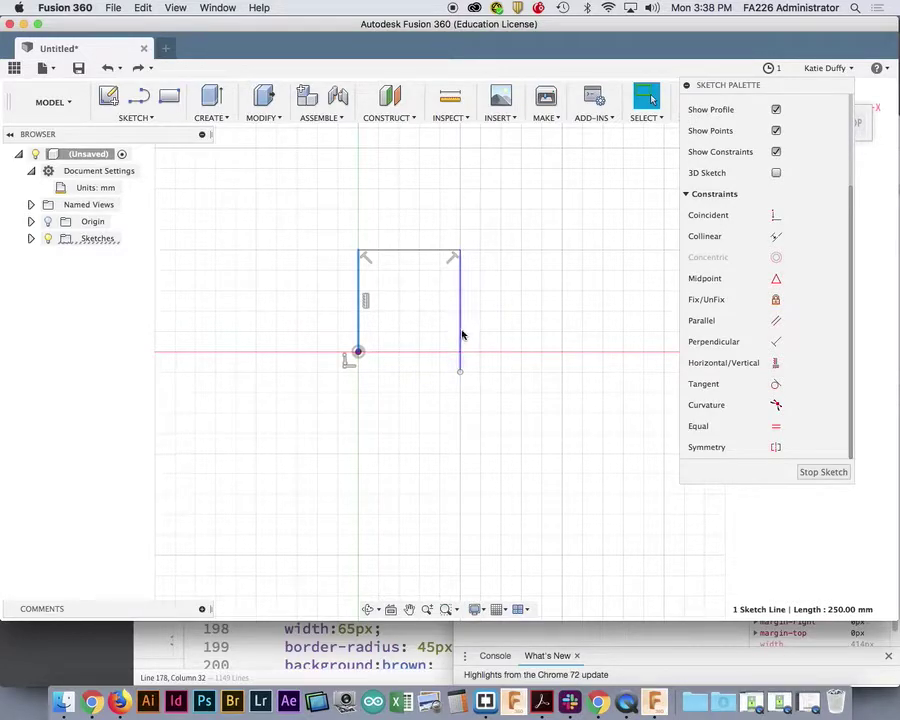
pyautogui.keyDown('shift'); pyautogui.click(461, 335); pyautogui.keyUp('shift')
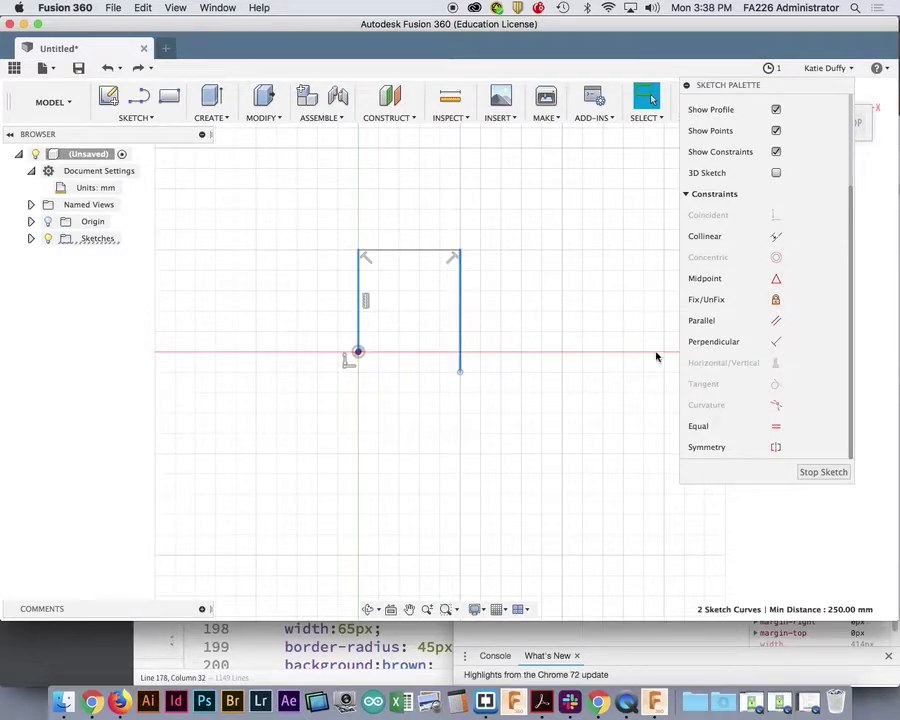
pyautogui.click(777, 428)
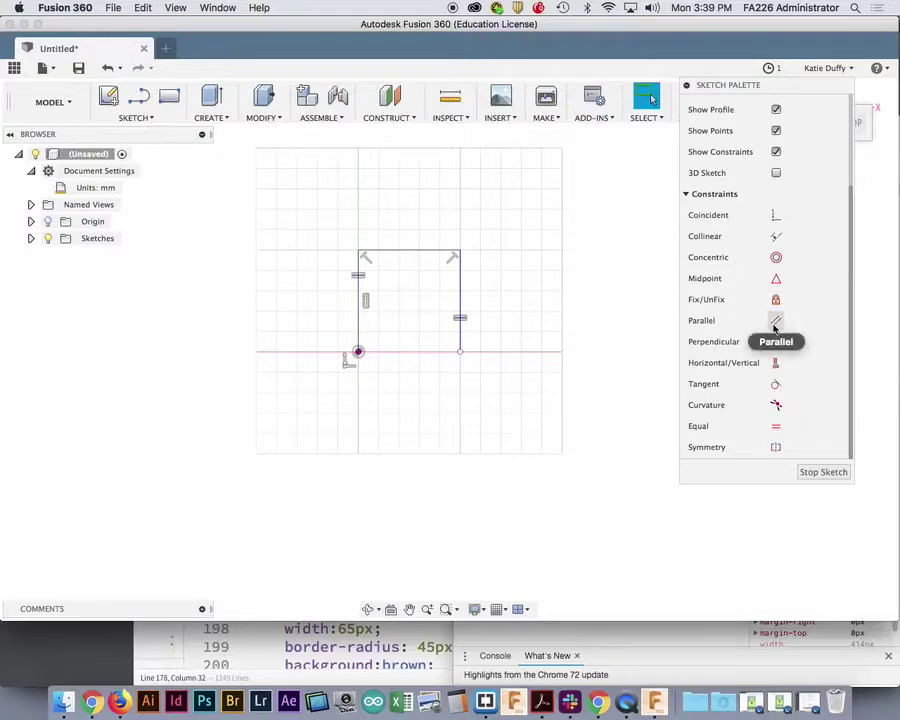
# - Review the sketch options and the available constraint types
pyautogui.scroll(2, 775, 327)
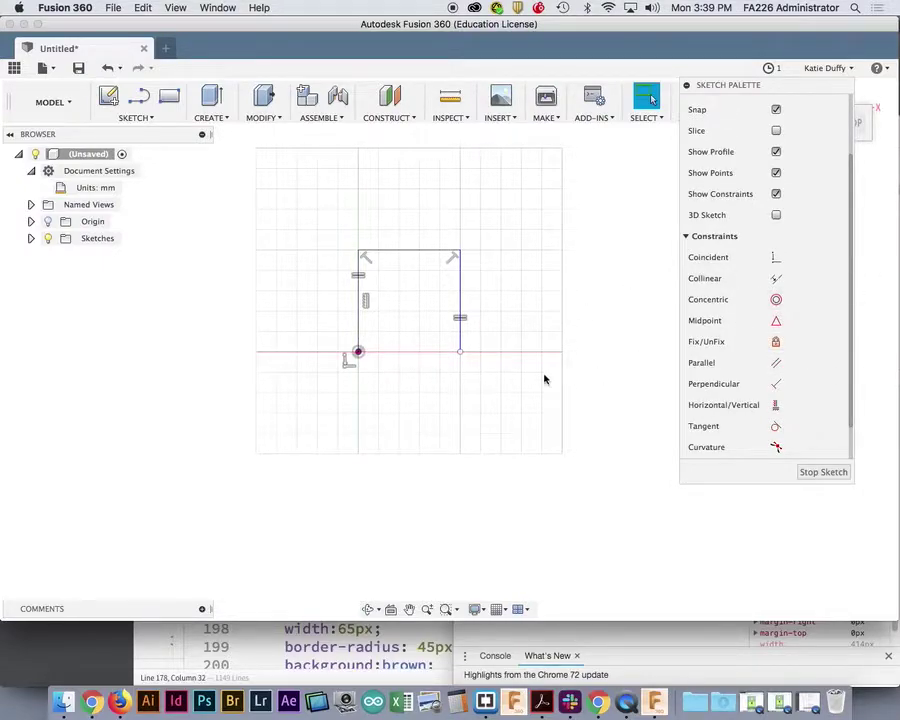
pyautogui.scroll(3, 525, 335)
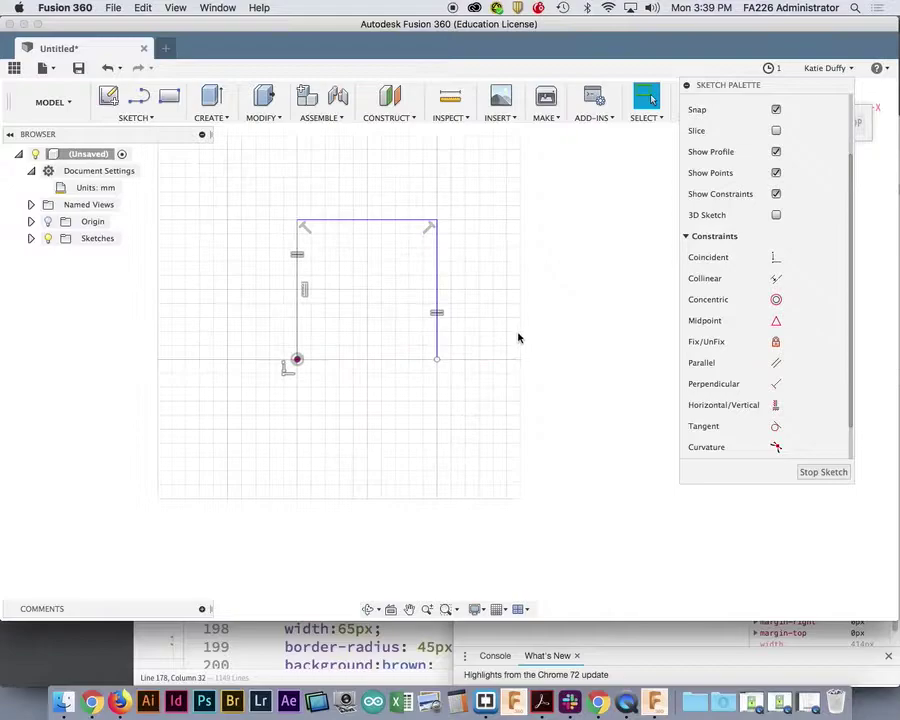
pyautogui.scroll(-1, 519, 337)
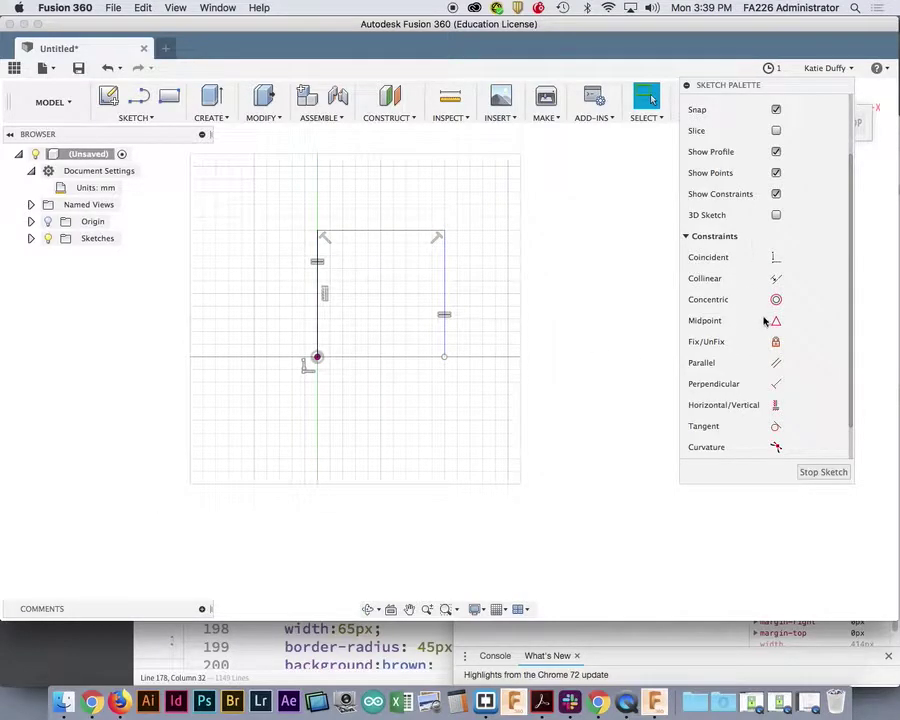
pyautogui.scroll(-2, 740, 270)
pyautogui.scroll(2, 716, 380)
pyautogui.scroll(2, 720, 388)
pyautogui.scroll(-3, 728, 388)
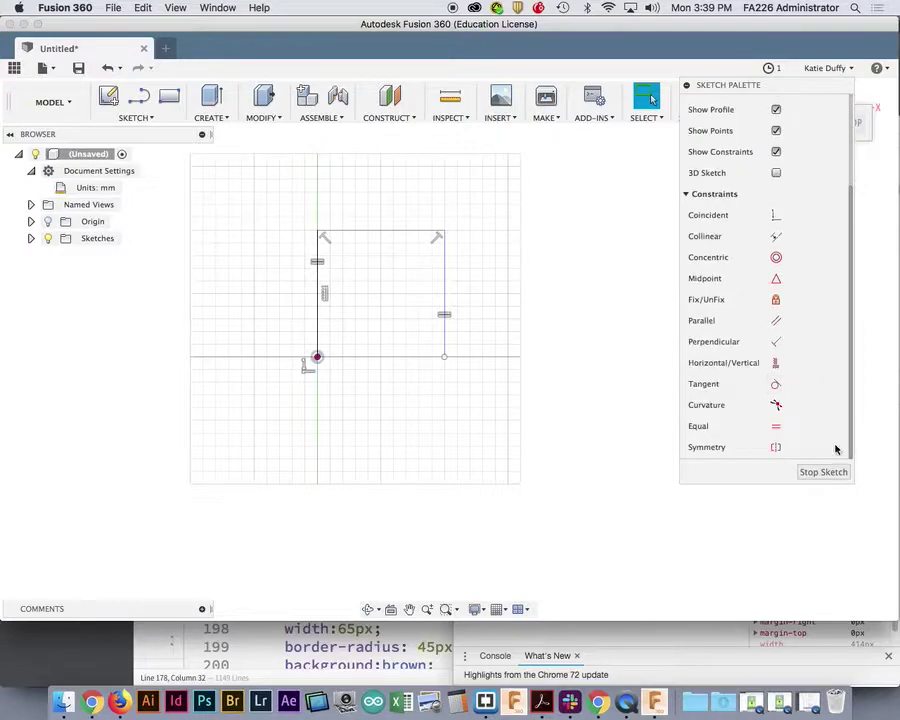
# - Move the second vertical line's free endpoint outward to X 300 mm, widening the three-sided outline
pyautogui.click(447, 285)
pyautogui.click(444, 357)
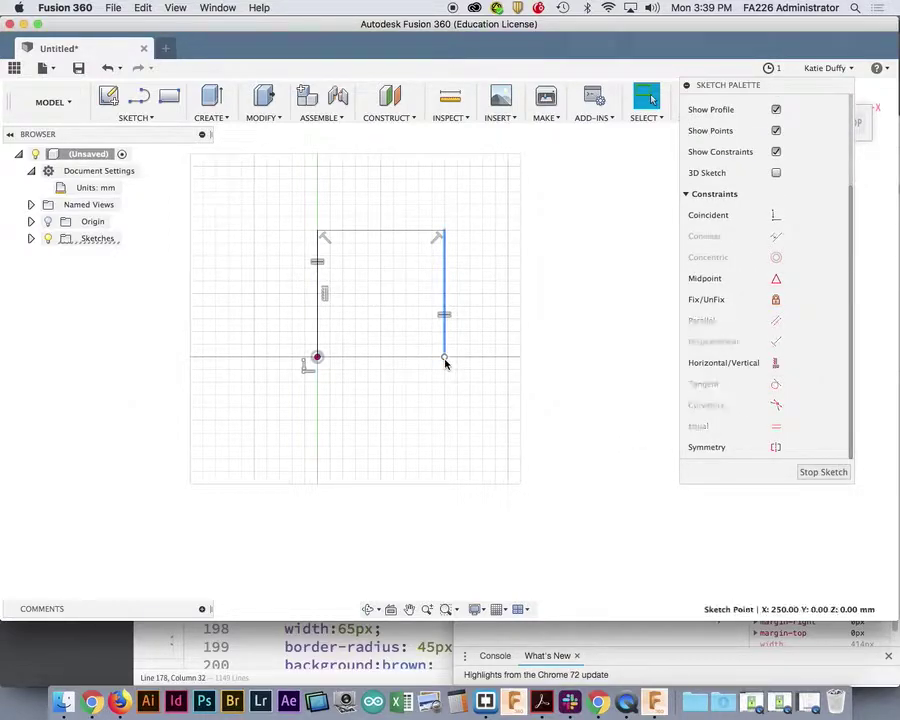
pyautogui.click(515, 338)
pyautogui.click(446, 291)
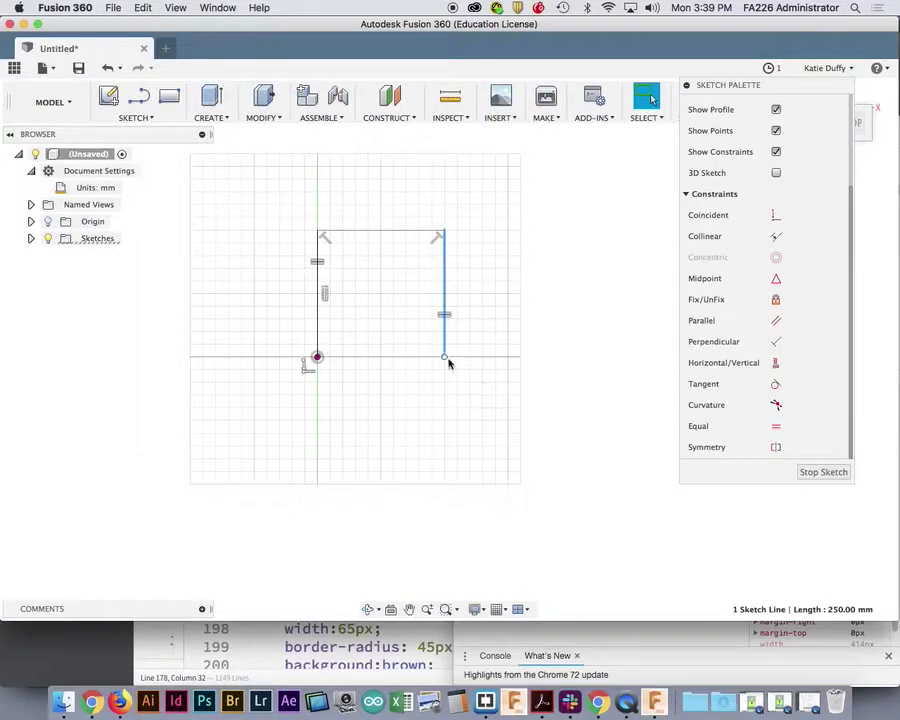
pyautogui.click(446, 360)
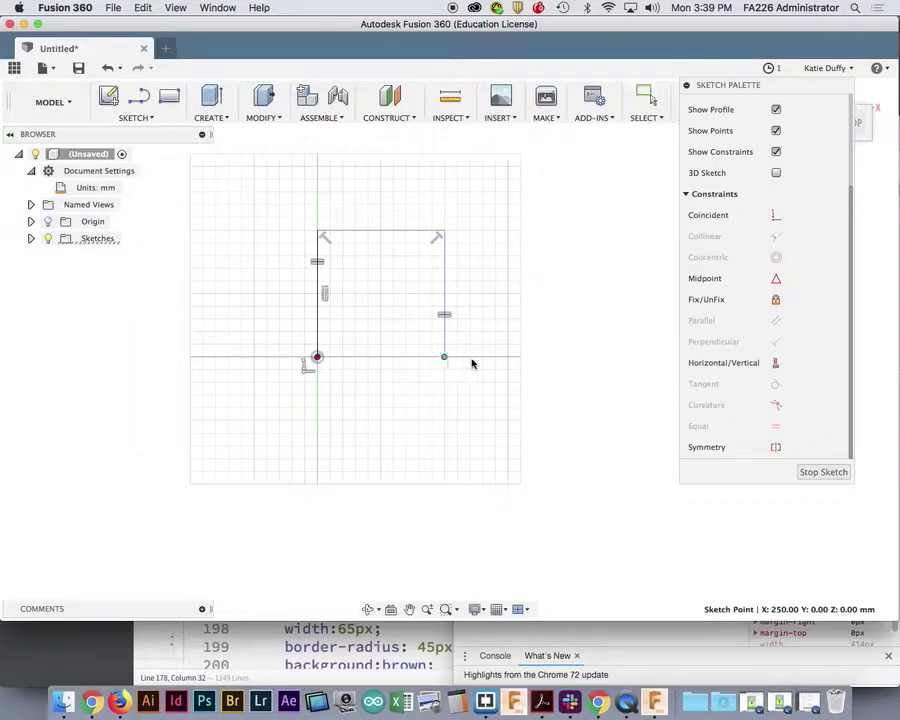
pyautogui.moveTo(444, 359); pyautogui.dragTo(469, 357)
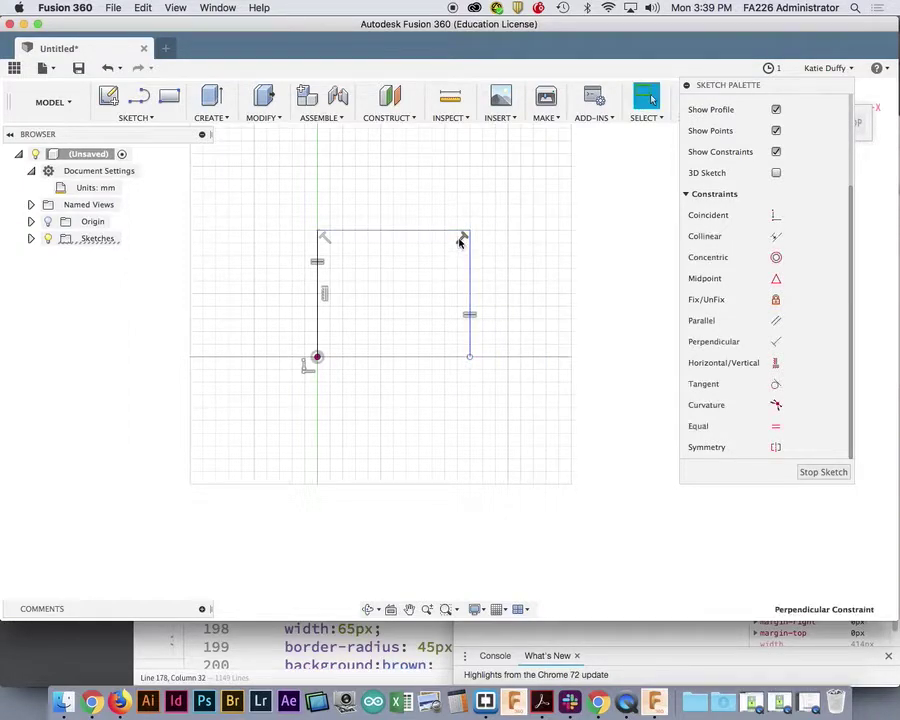
# - Try to apply a Perpendicular constraint between the horizontal line and the second vertical line
pyautogui.click(467, 246)
pyautogui.click(447, 233)
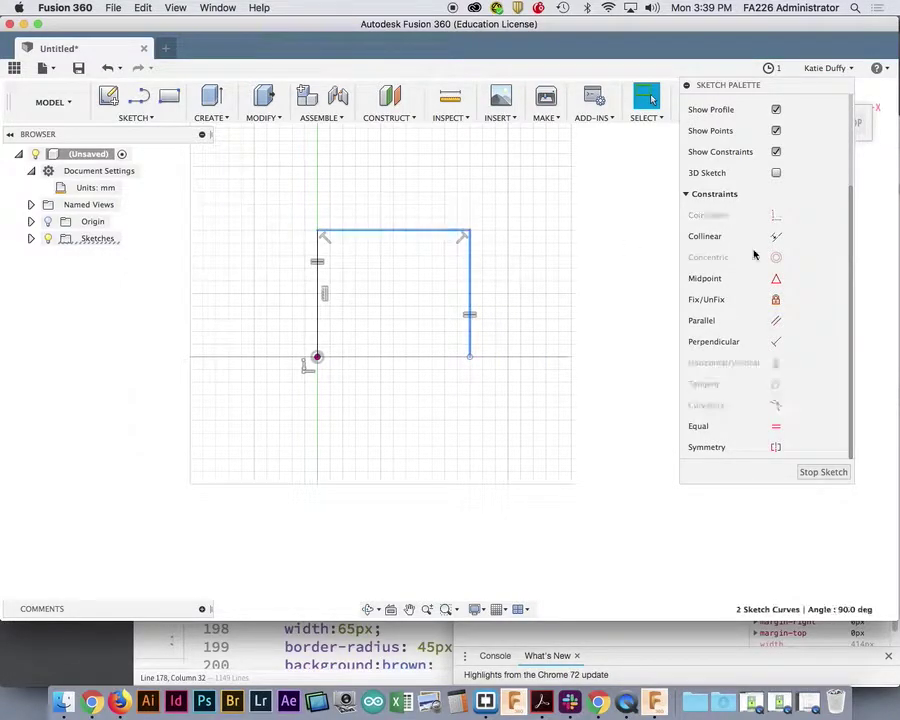
pyautogui.click(776, 343)
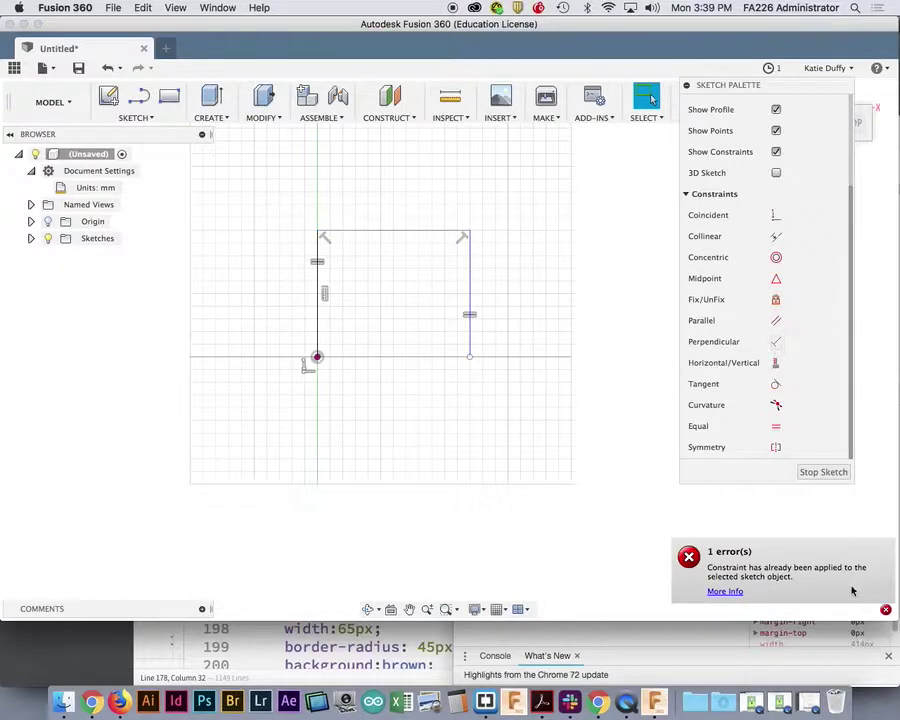
pyautogui.click(469, 360)
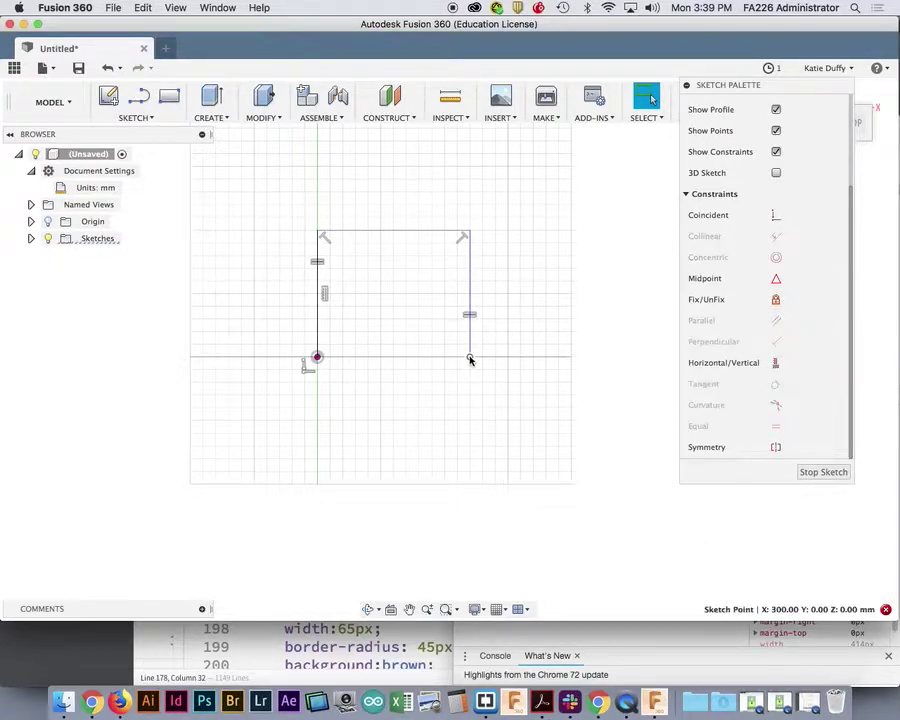
# - Move the corner above the origin along the vertical axis to about Z -287 mm, making the three-sided outline taller
pyautogui.click(494, 266)
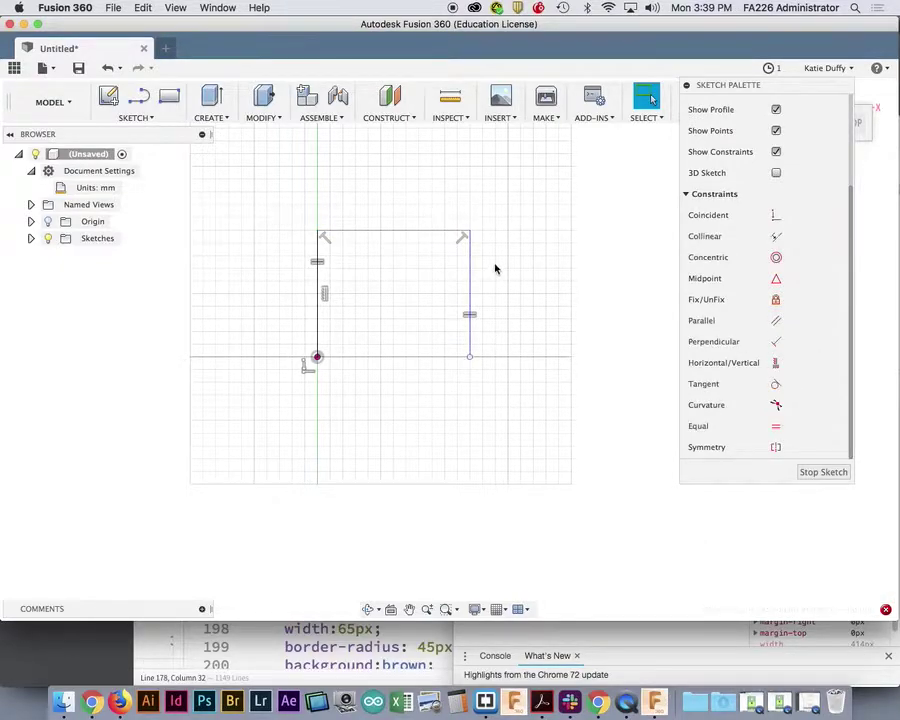
pyautogui.click(318, 233)
pyautogui.moveTo(318, 233)
pyautogui.mouseDown()
pyautogui.moveTo(326, 193)
pyautogui.moveTo(325, 215)
pyautogui.mouseUp()
pyautogui.click(325, 213)
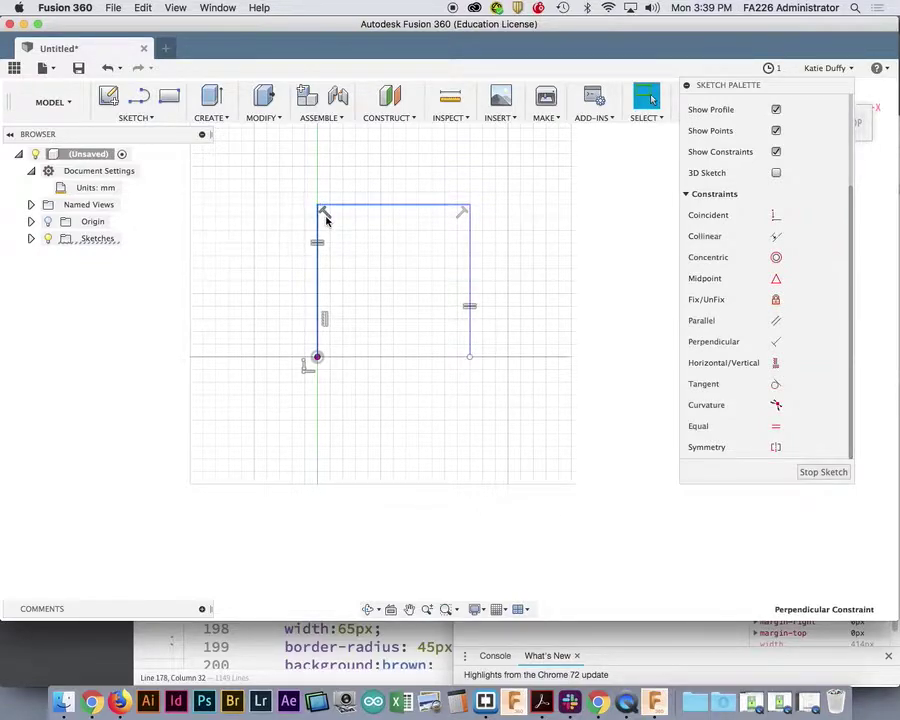
pyautogui.click(317, 207)
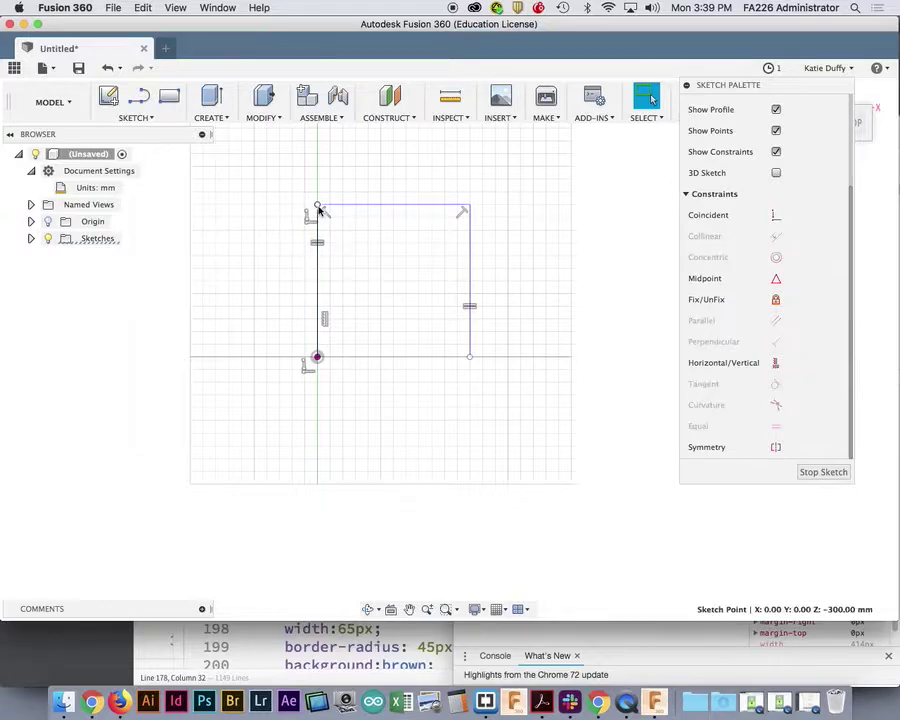
pyautogui.moveTo(320, 208)
pyautogui.mouseDown()
pyautogui.moveTo(348, 195)
pyautogui.moveTo(311, 201)
pyautogui.moveTo(313, 211)
pyautogui.mouseUp()
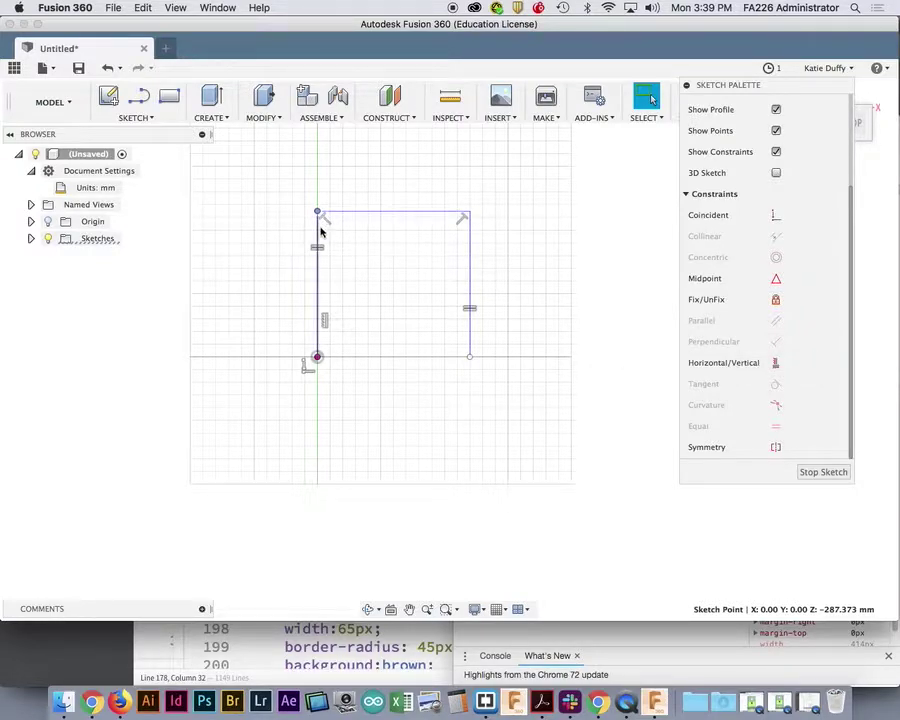
# - Try to apply a Perpendicular constraint between the horizontal line and the vertical line that starts at the origin
pyautogui.click(326, 212)
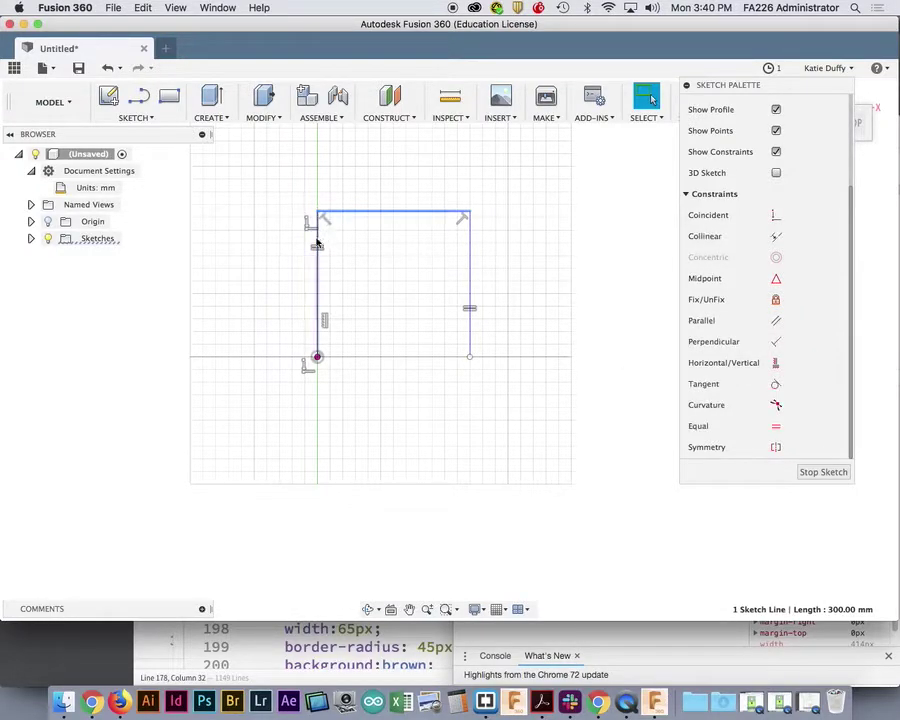
pyautogui.keyDown('shift'); pyautogui.click(317, 243); pyautogui.keyUp('shift')
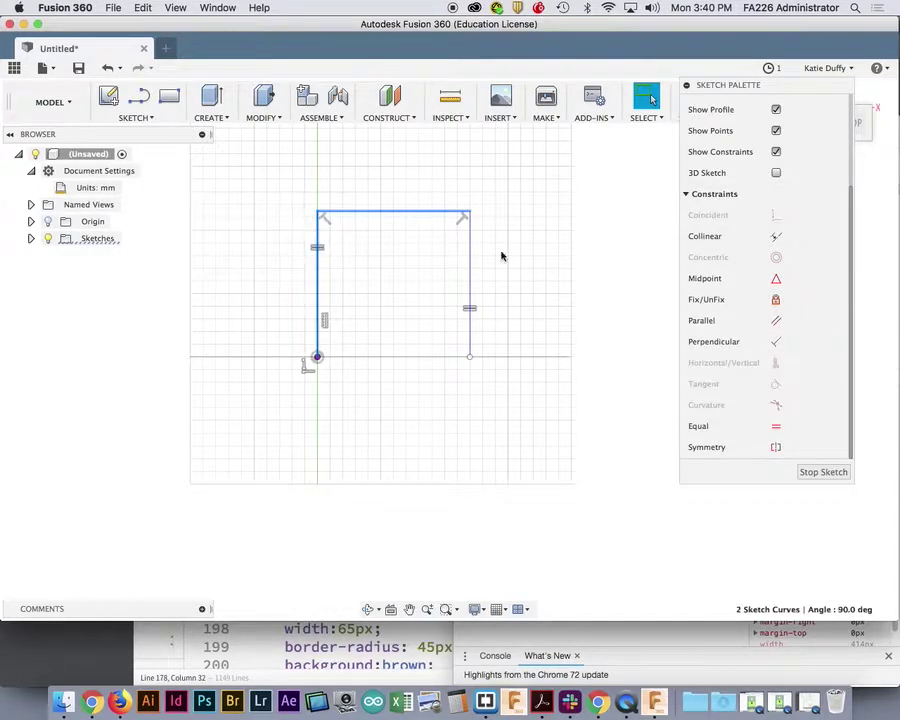
pyautogui.click(776, 342)
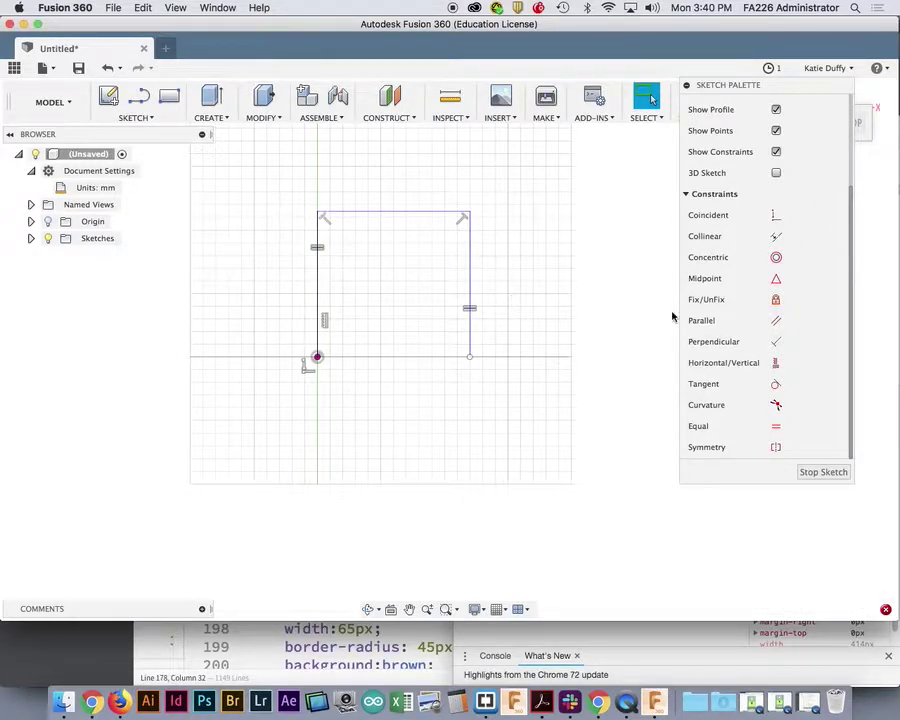
# - Sketch a closed, irregular four-sided outline with the Line tool above the three-sided outline, with its first side about 180 mm long
pyautogui.click(379, 213)
pyautogui.scroll(-2, 391, 228)
pyautogui.moveTo(391, 228)
pyautogui.mouseDown(button='middle')
pyautogui.moveTo(366, 316)
pyautogui.moveTo(402, 418)
pyautogui.mouseUp(button='middle')
pyautogui.scroll(3, 408, 402)
pyautogui.scroll(1, 424, 337)
pyautogui.moveTo(424, 337); pyautogui.dragTo(428, 249, button='middle')
pyautogui.click(136, 117)
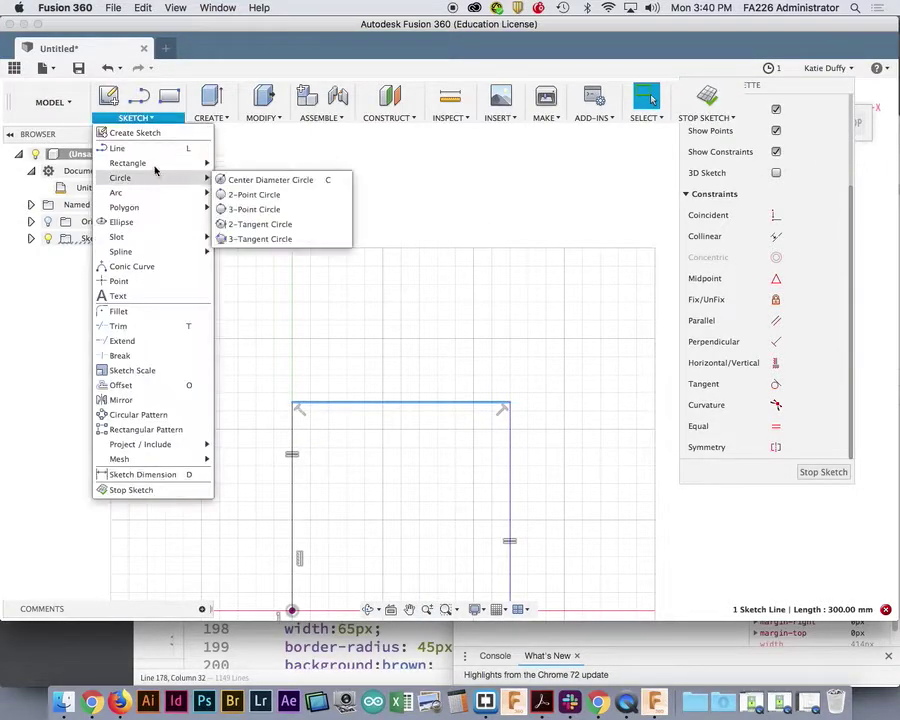
pyautogui.click(114, 146)
pyautogui.click(292, 246)
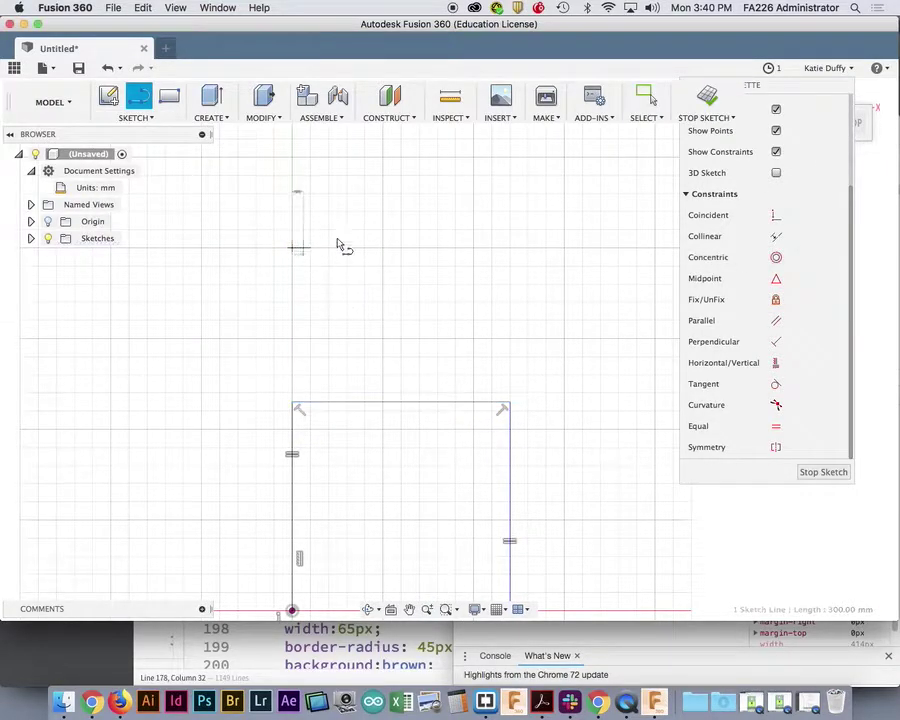
pyautogui.click(400, 177)
pyautogui.click(517, 247)
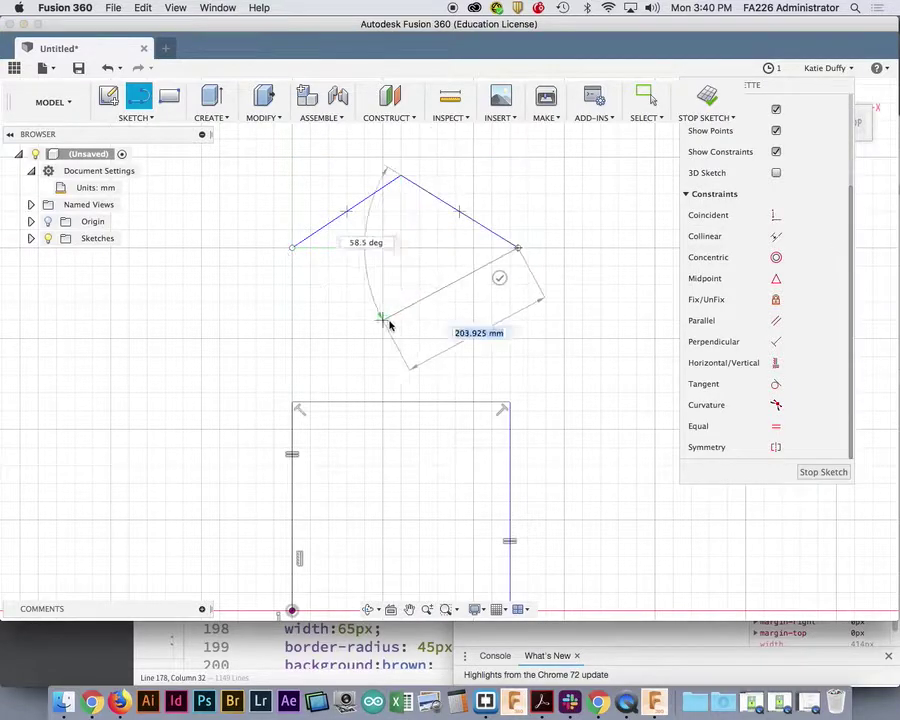
pyautogui.click(338, 326)
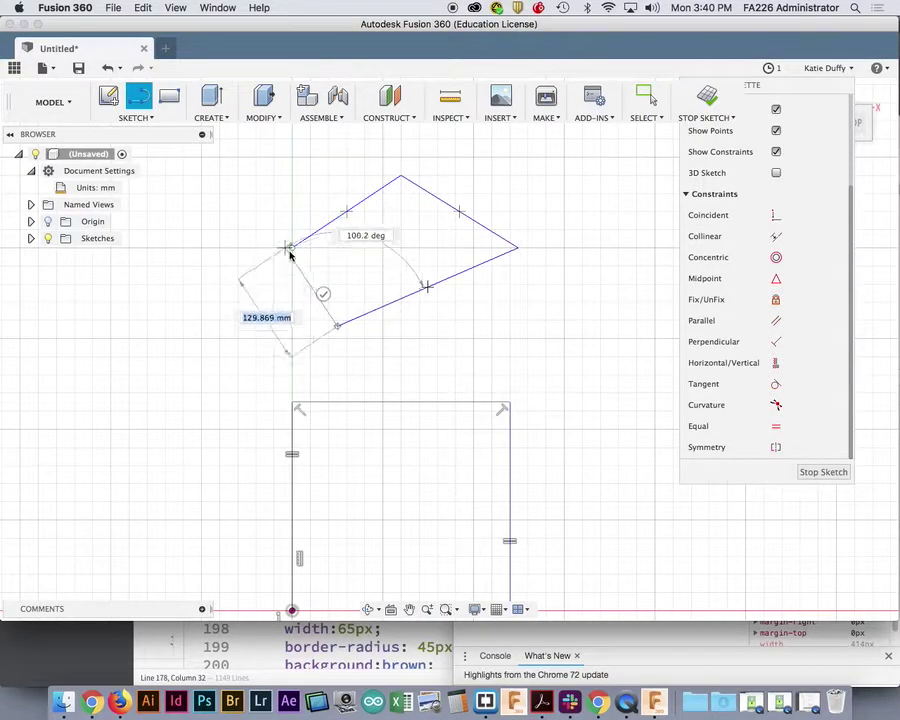
pyautogui.click(292, 247)
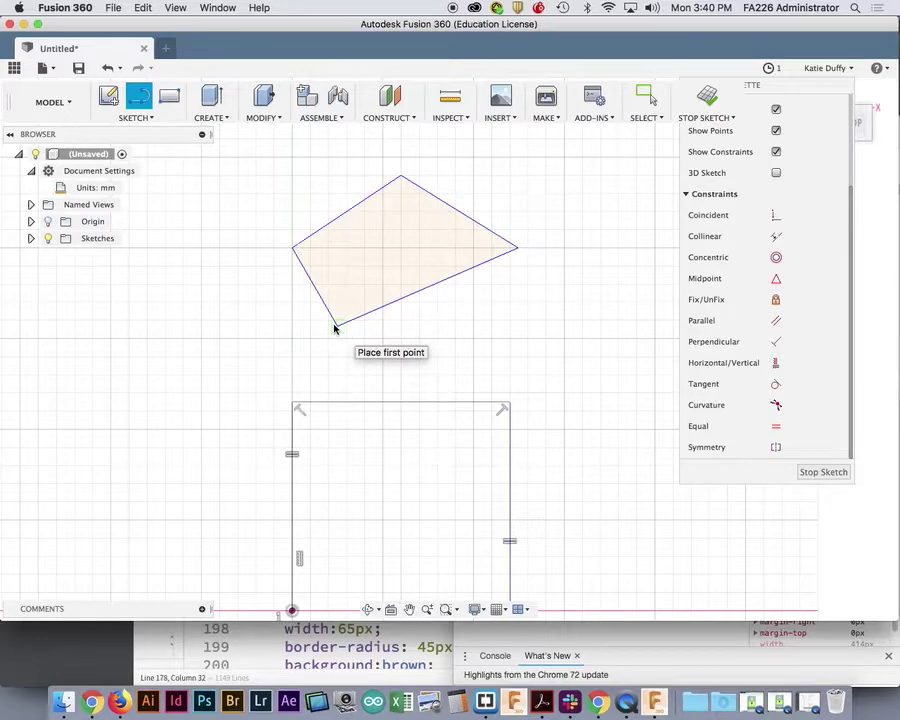
pyautogui.press('Escape')
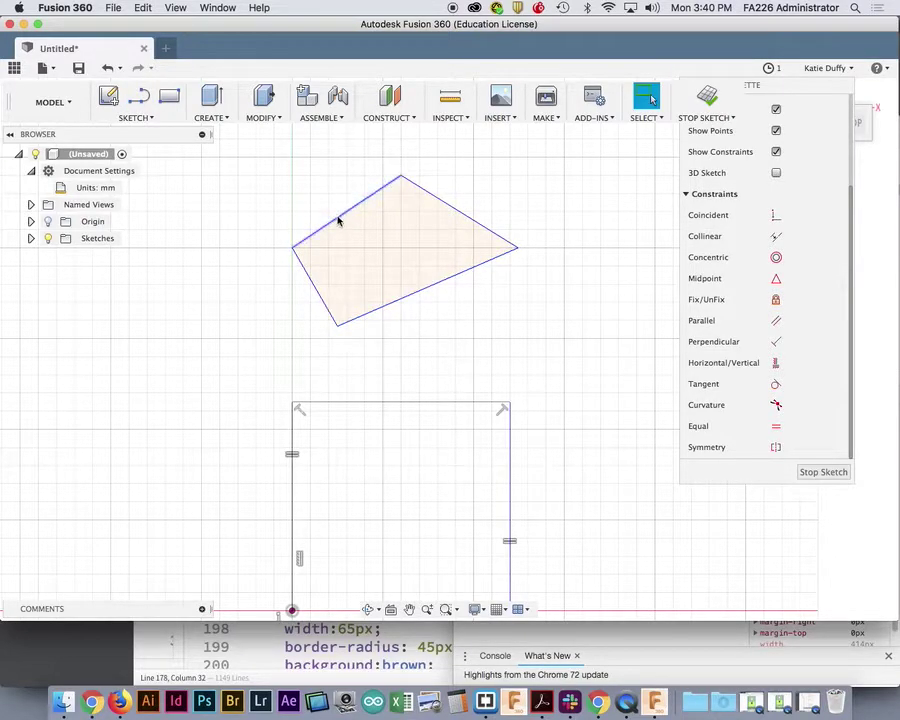
# - Apply a Parallel constraint to the upper-left and lower-right sides of the four-sided outline and finish the sketch
pyautogui.click(337, 221)
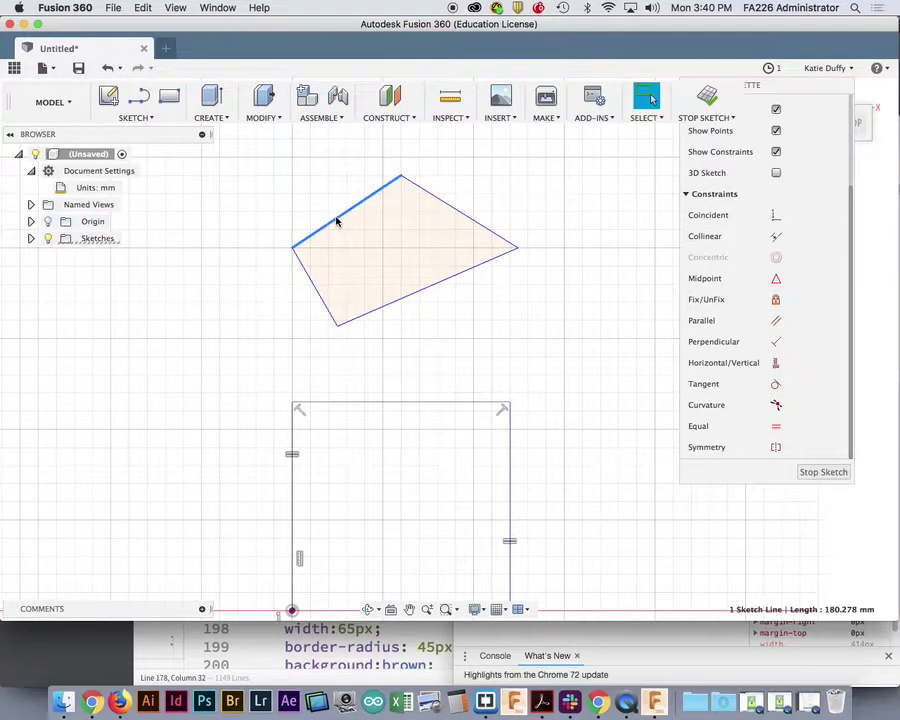
pyautogui.keyDown('shift'); pyautogui.click(410, 302); pyautogui.keyUp('shift')
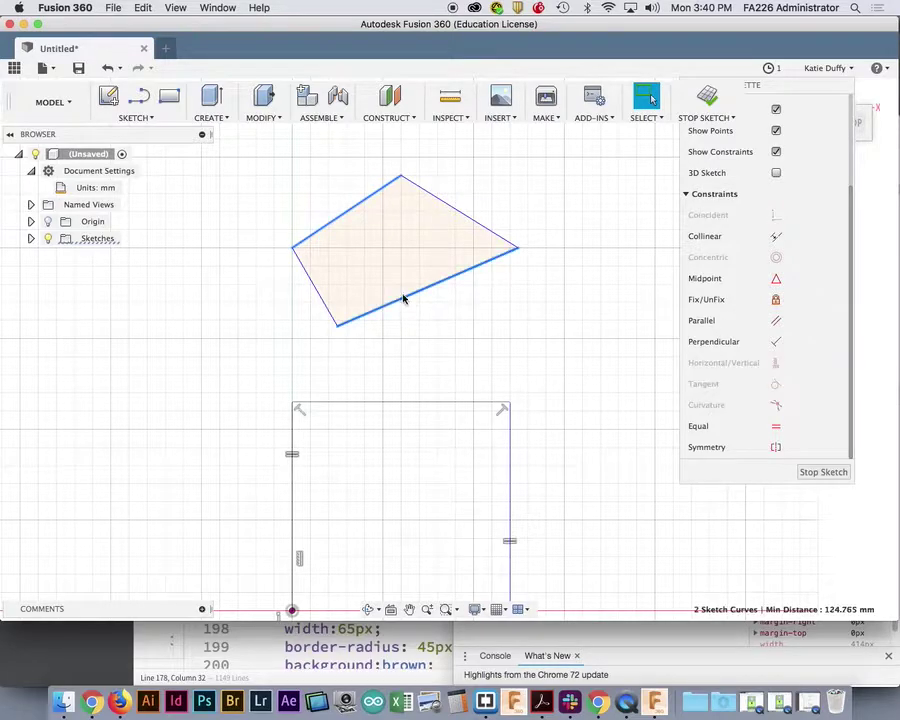
pyautogui.click(777, 322)
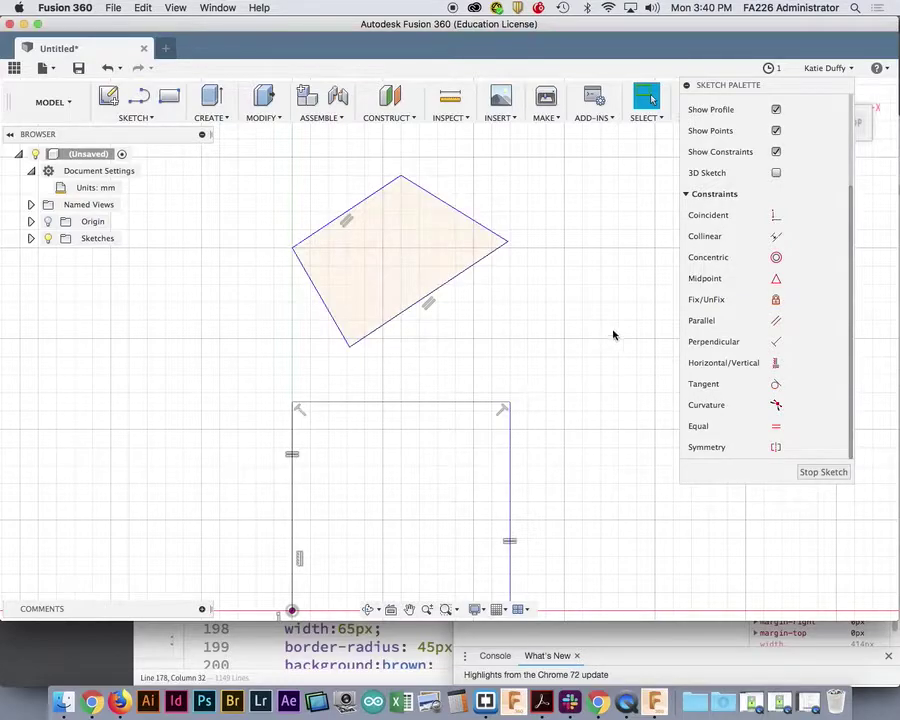
pyautogui.click(834, 474)
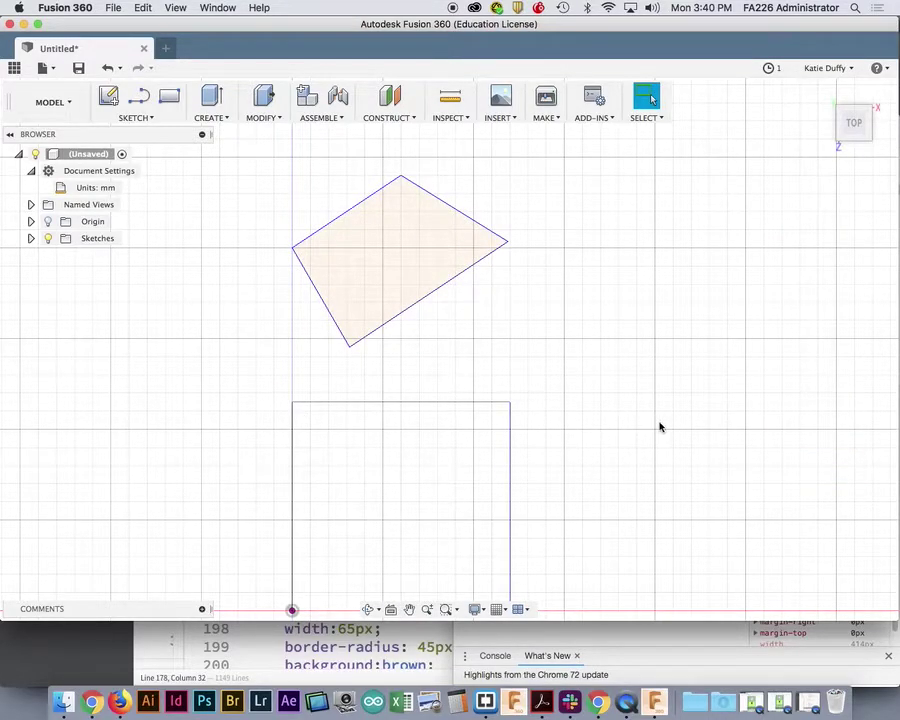
# - Undo finishing the sketch, the Parallel constraint and the four-sided outline, back to the three-sided outline
pyautogui.press('super+z')
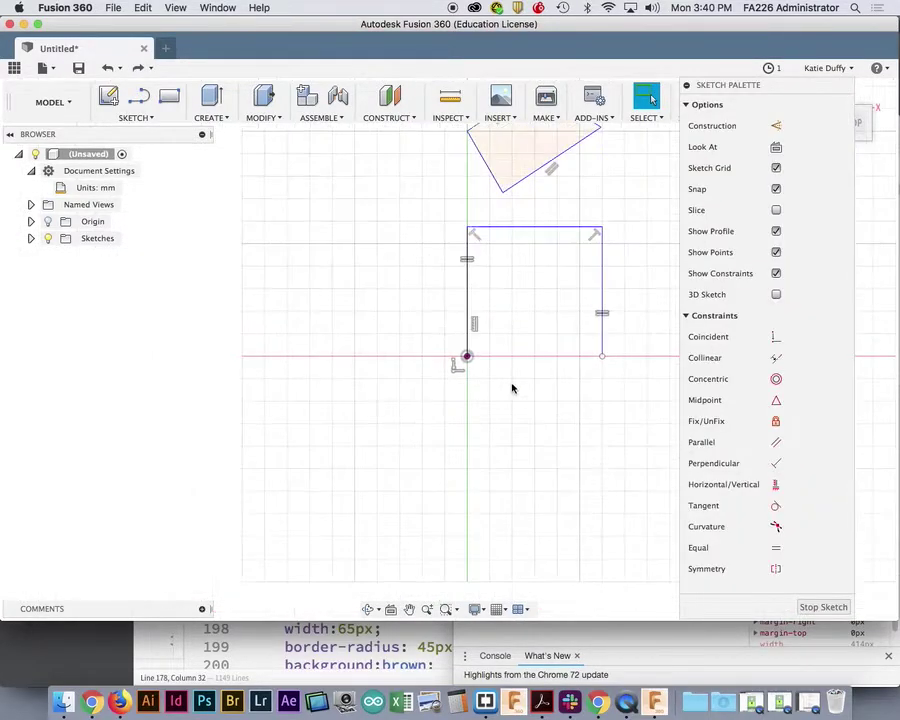
pyautogui.press('super+z')
pyautogui.press('super+z')
pyautogui.press('super+z')
pyautogui.press('super+z')
pyautogui.press('super+z')
pyautogui.scroll(-1, 588, 392)
pyautogui.scroll(2, 585, 400)
pyautogui.moveTo(578, 406); pyautogui.dragTo(490, 398, button='middle')
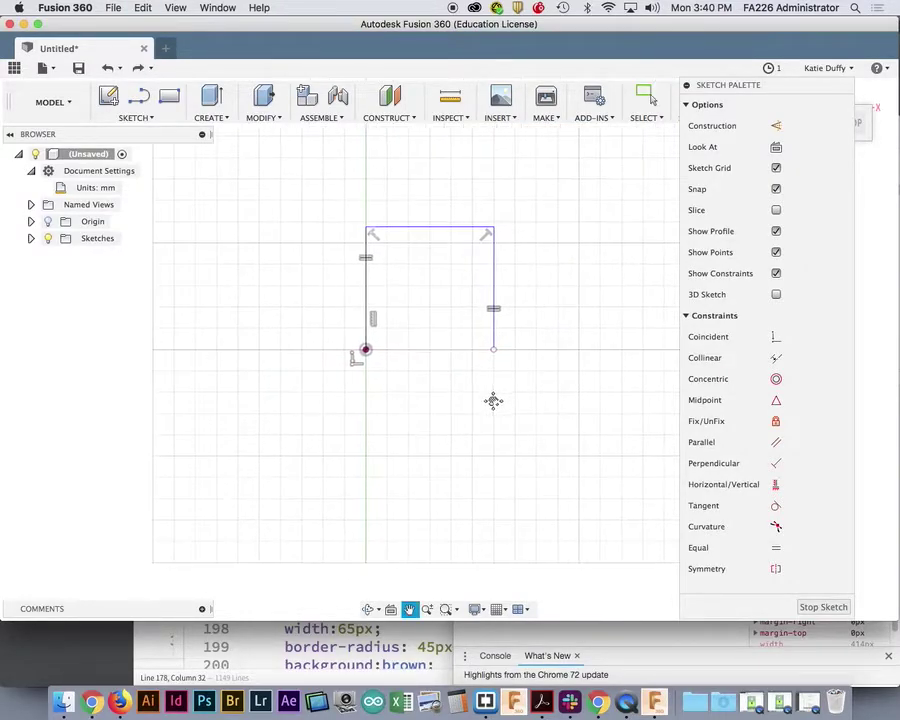
# - Draw a wavy Control Point Spline from the origin, ending just beyond the second vertical line's free endpoint
pyautogui.click(154, 121)
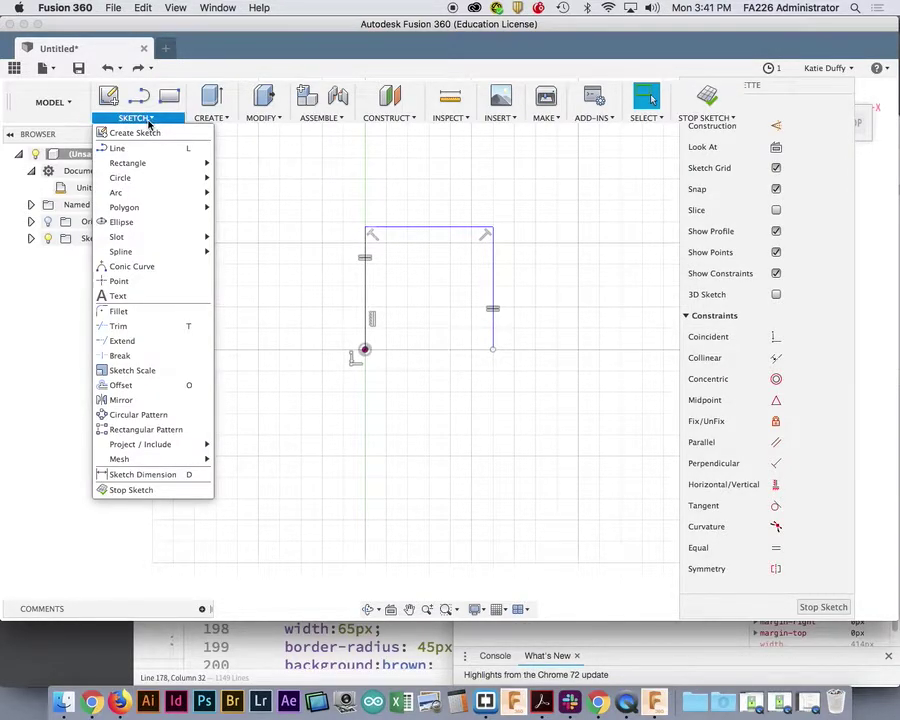
pyautogui.moveTo(170, 258)
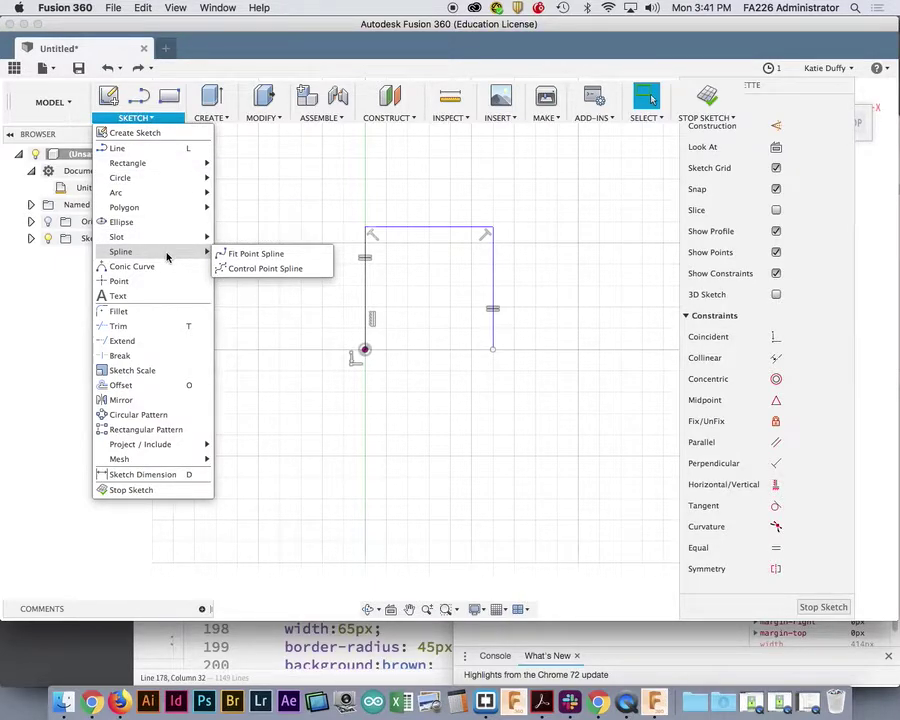
pyautogui.moveTo(214, 252)
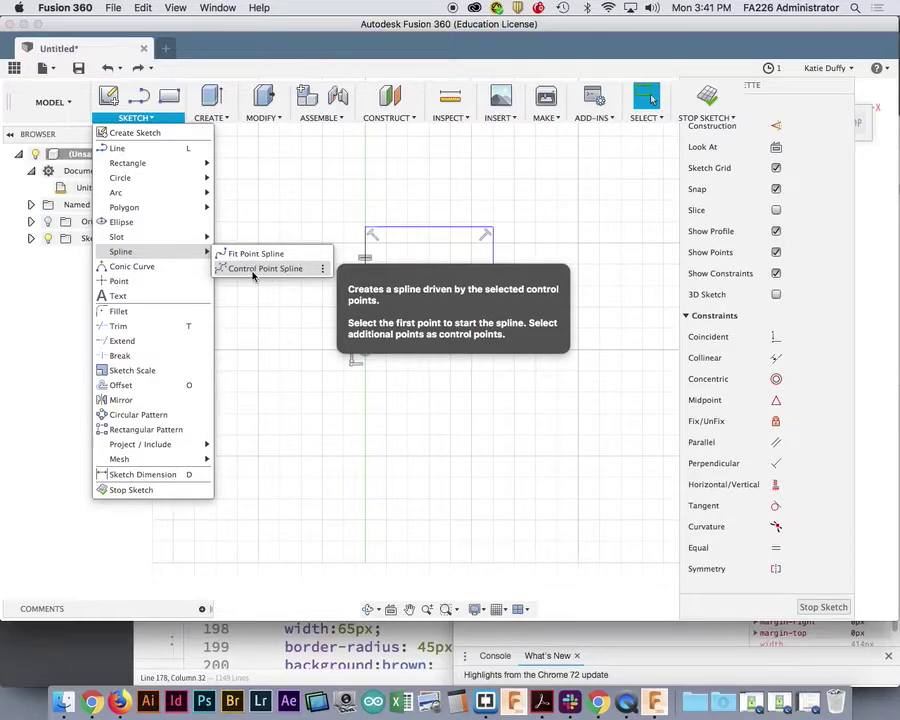
pyautogui.click(237, 270)
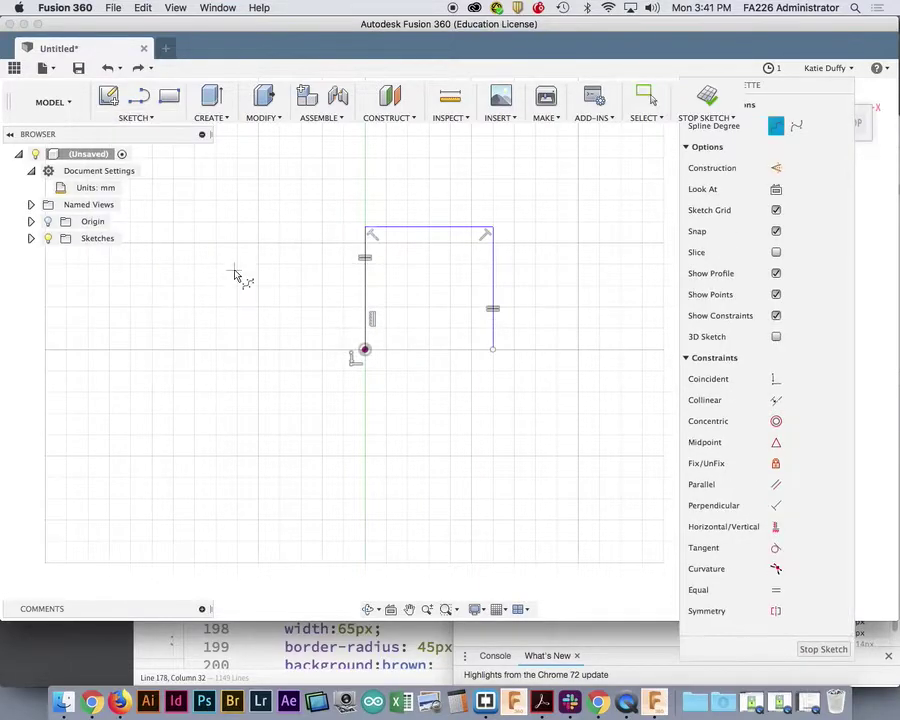
pyautogui.click(365, 350)
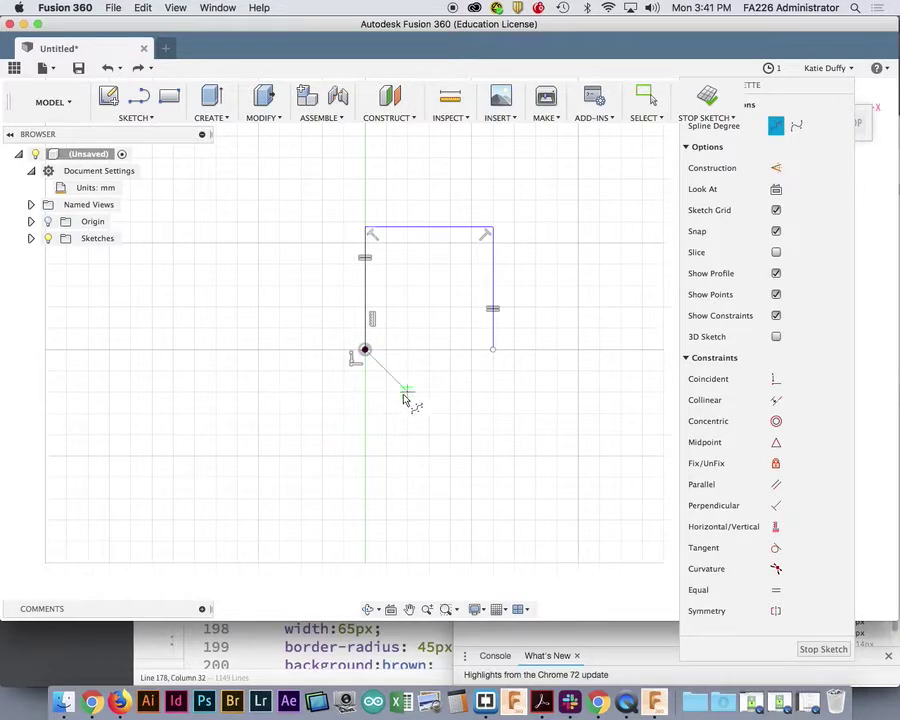
pyautogui.click(397, 390)
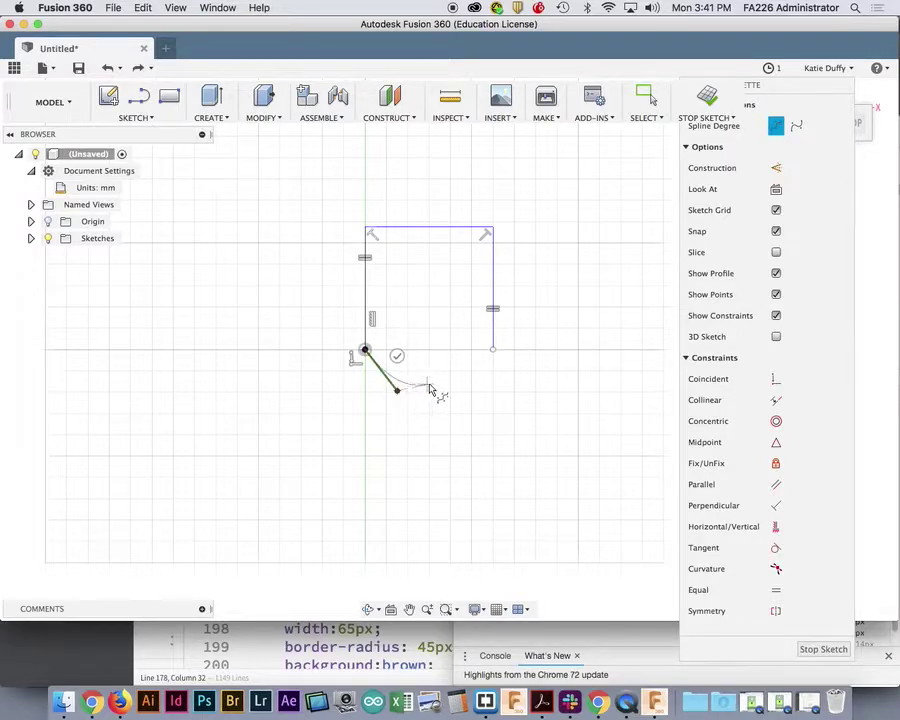
pyautogui.click(428, 383)
pyautogui.click(451, 372)
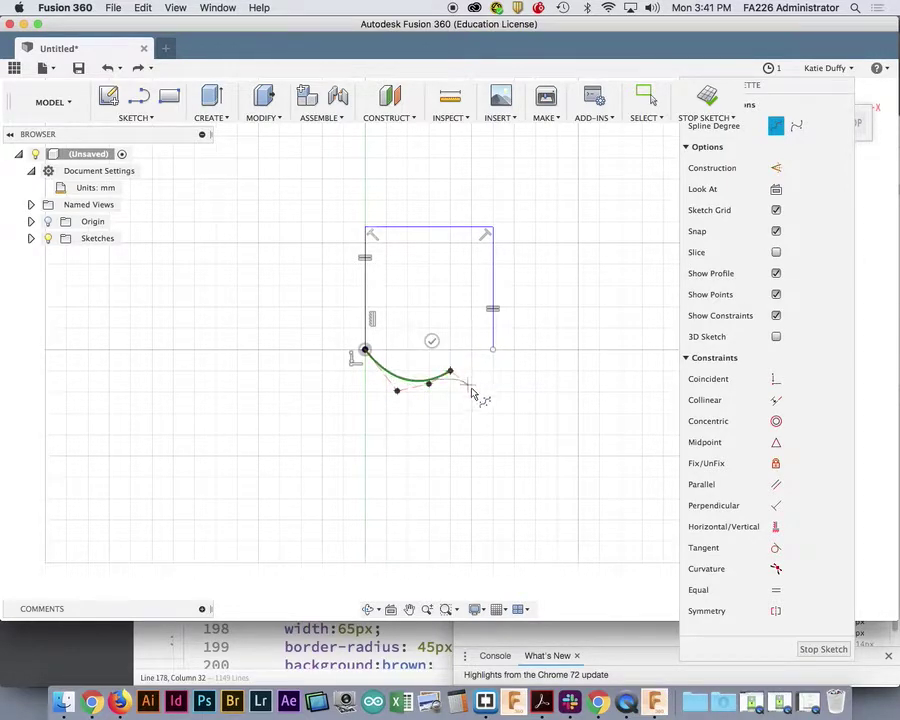
pyautogui.click(489, 403)
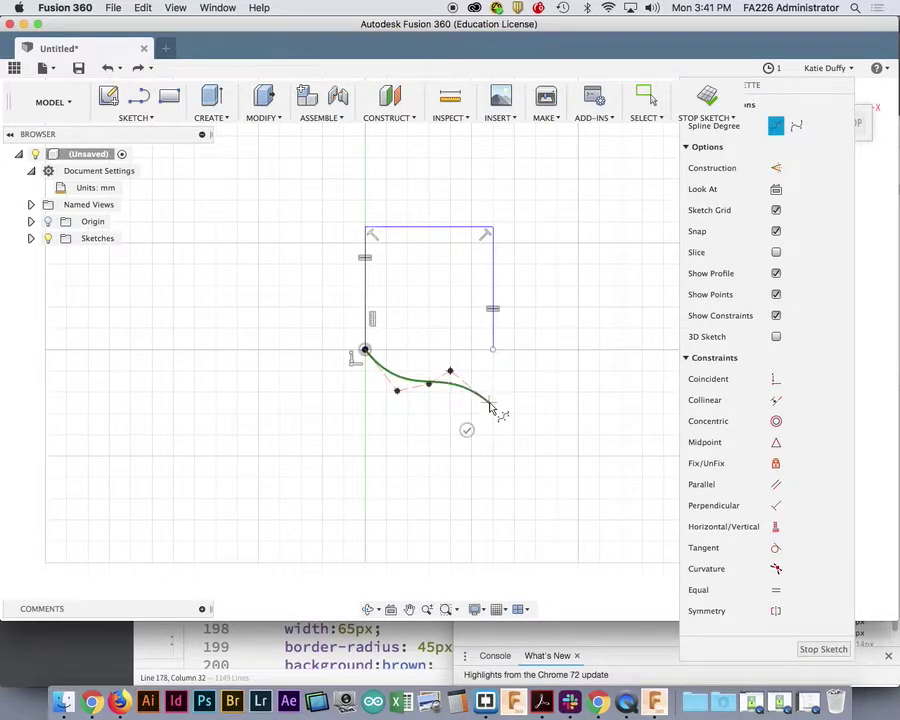
pyautogui.click(536, 380)
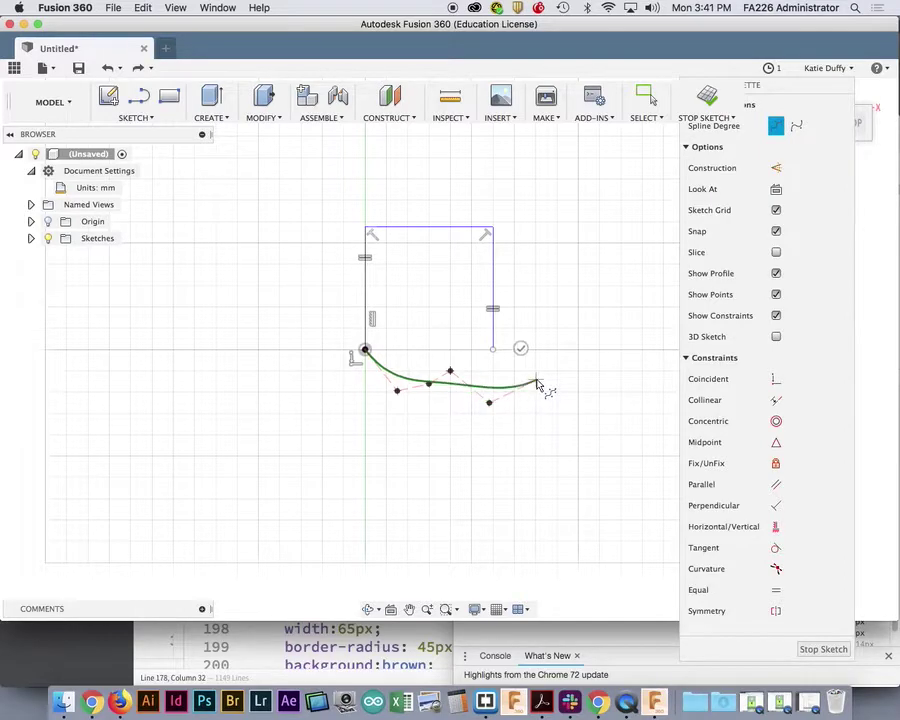
pyautogui.click(484, 368)
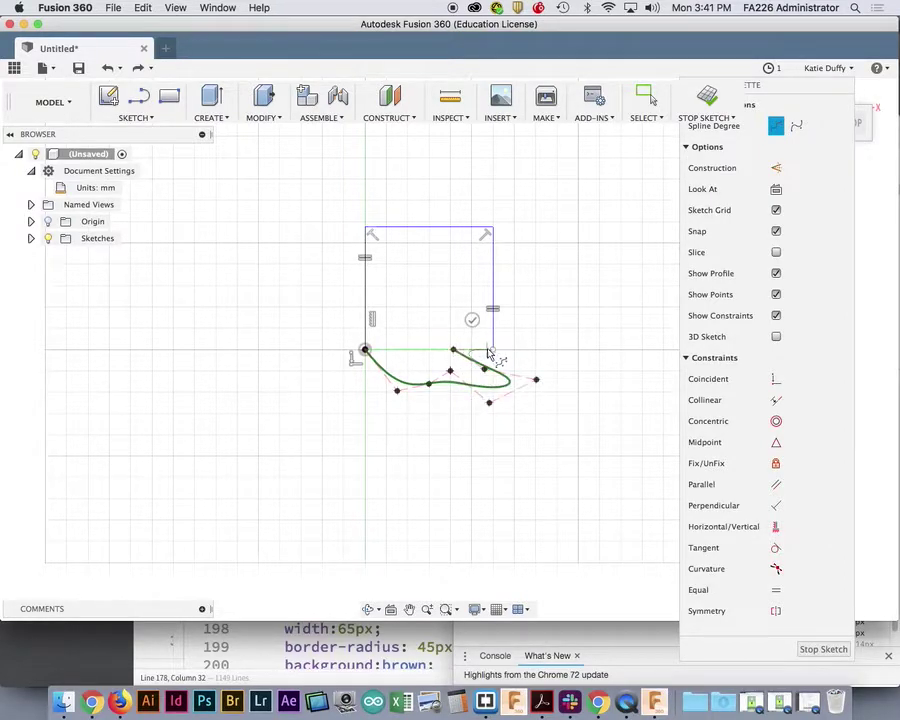
pyautogui.click(491, 350)
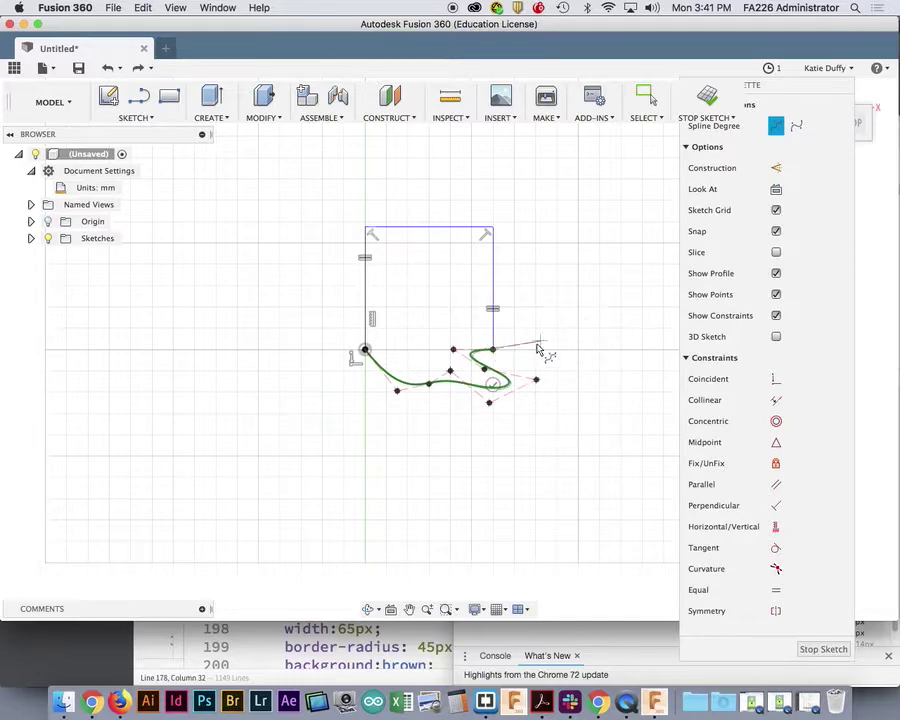
pyautogui.doubleClick(533, 350)
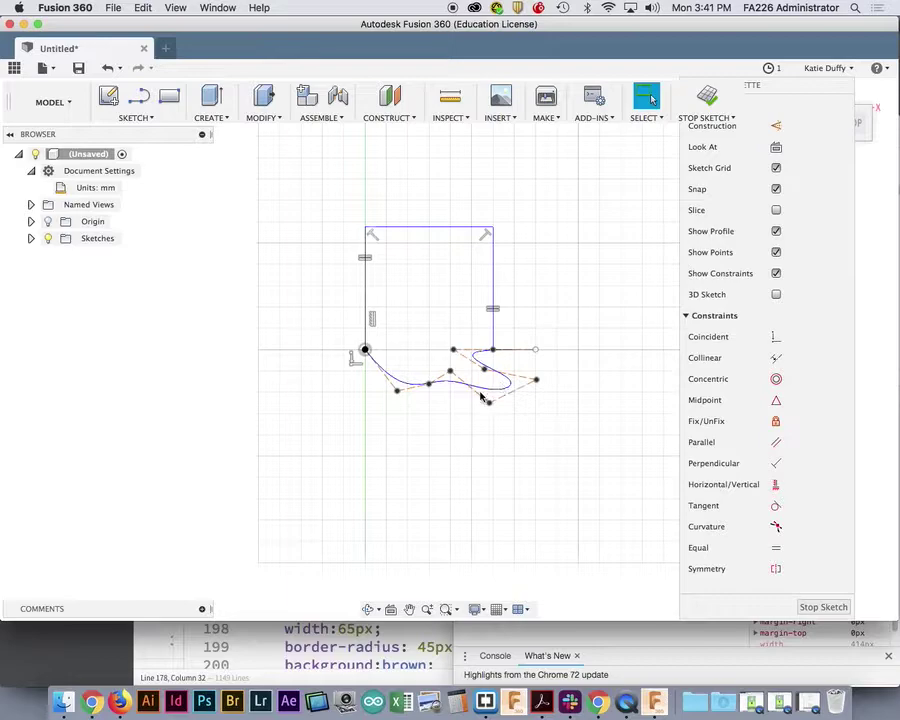
# - Try moving the spline's end back to the second vertical line's free endpoint, and undo the move and the spline
pyautogui.click(535, 351)
pyautogui.moveTo(537, 354); pyautogui.dragTo(490, 356)
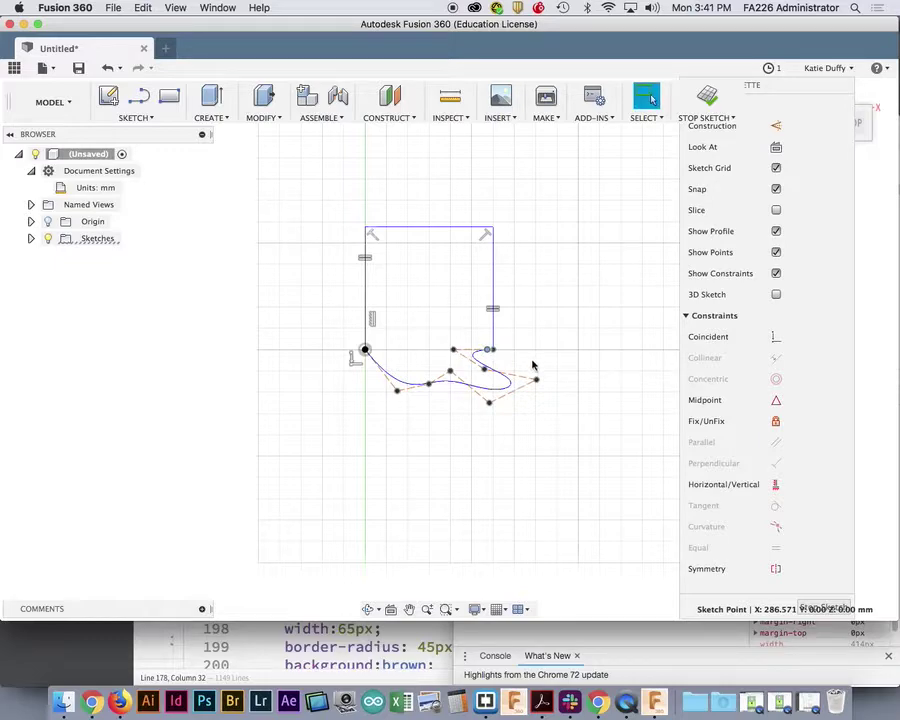
pyautogui.press('super+z')
pyautogui.press('super+z')
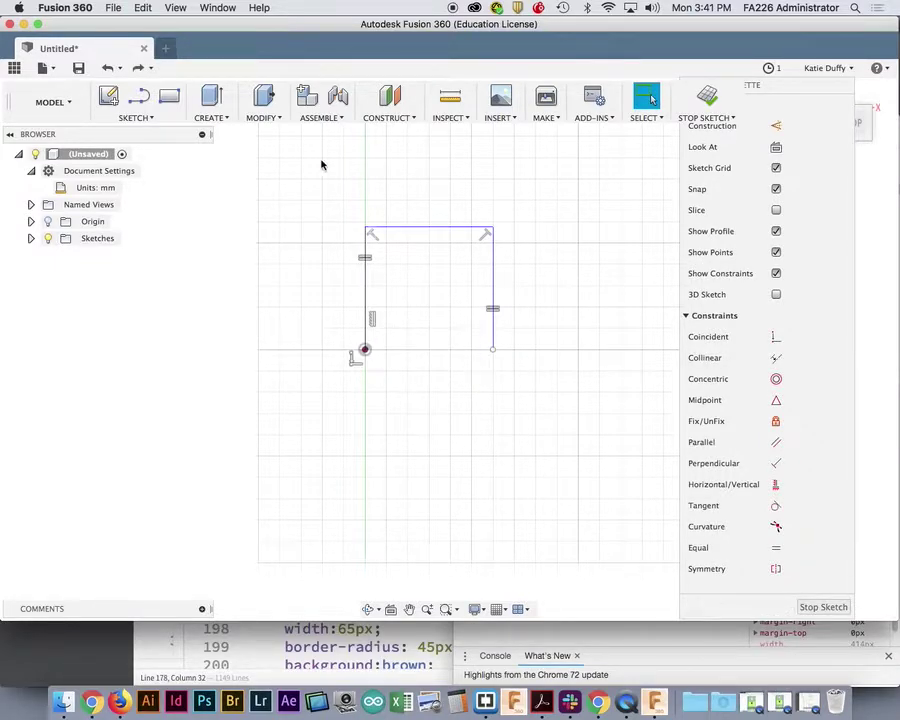
# - Draw a wavy eight-point Fit Point Spline from the origin to the second vertical line's free endpoint, closing the outline along its lower side
pyautogui.click(146, 116)
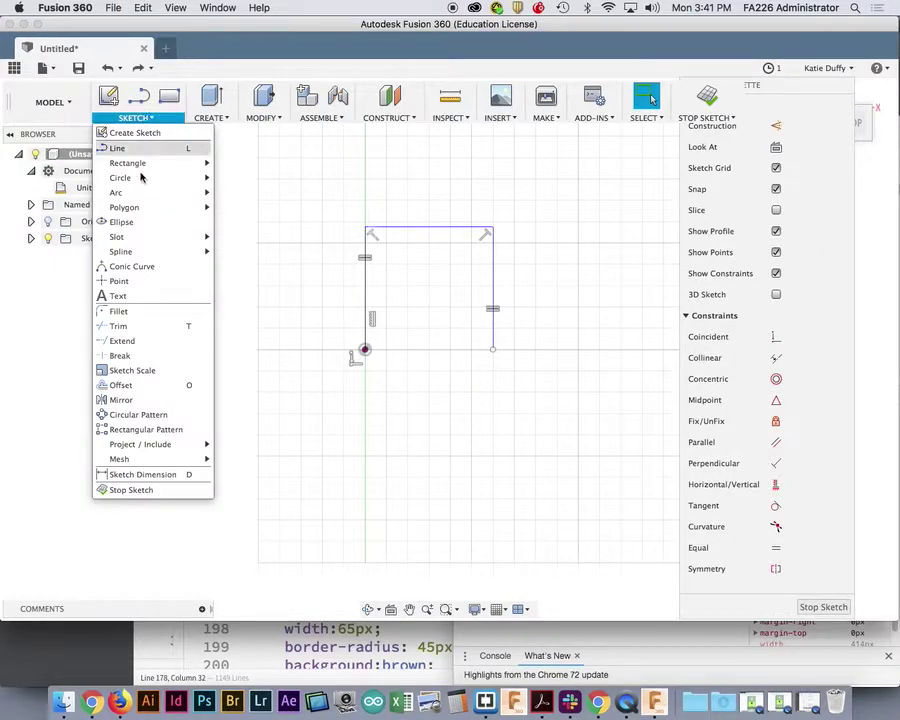
pyautogui.moveTo(182, 256)
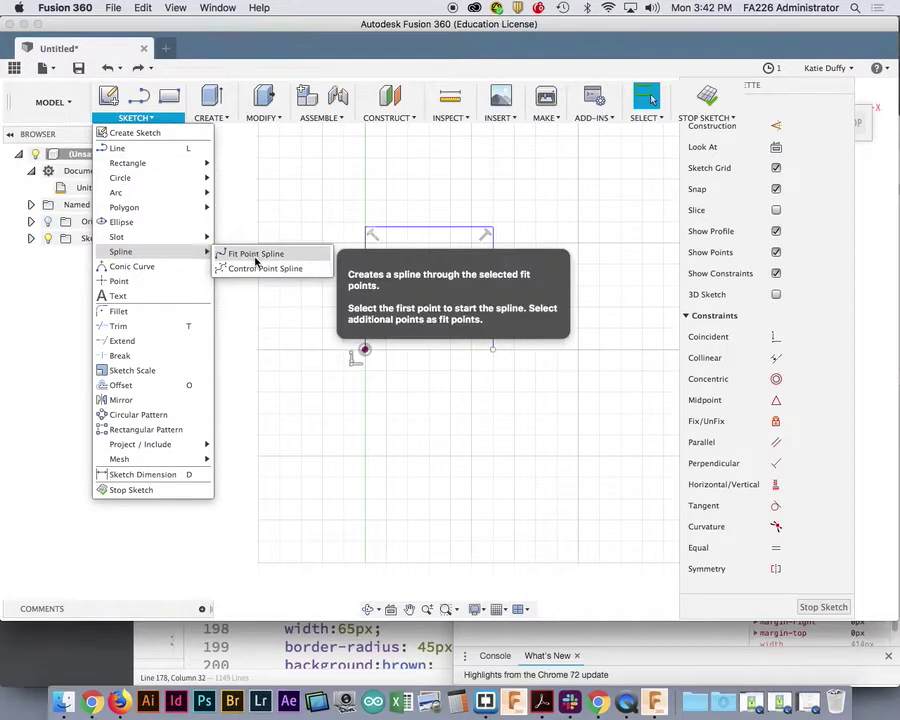
pyautogui.click(288, 254)
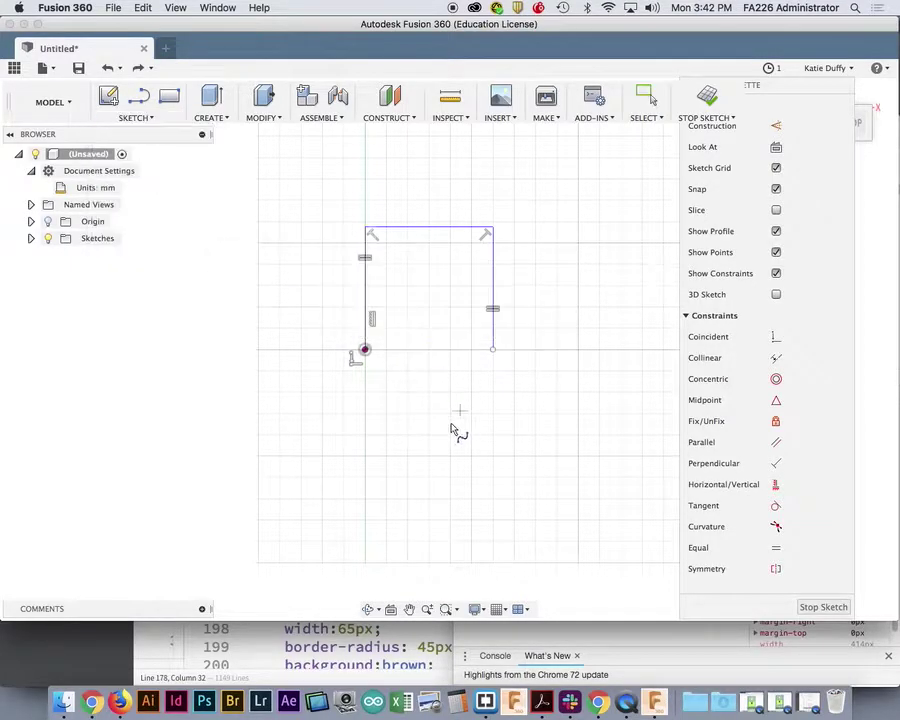
pyautogui.click(365, 350)
pyautogui.click(374, 421)
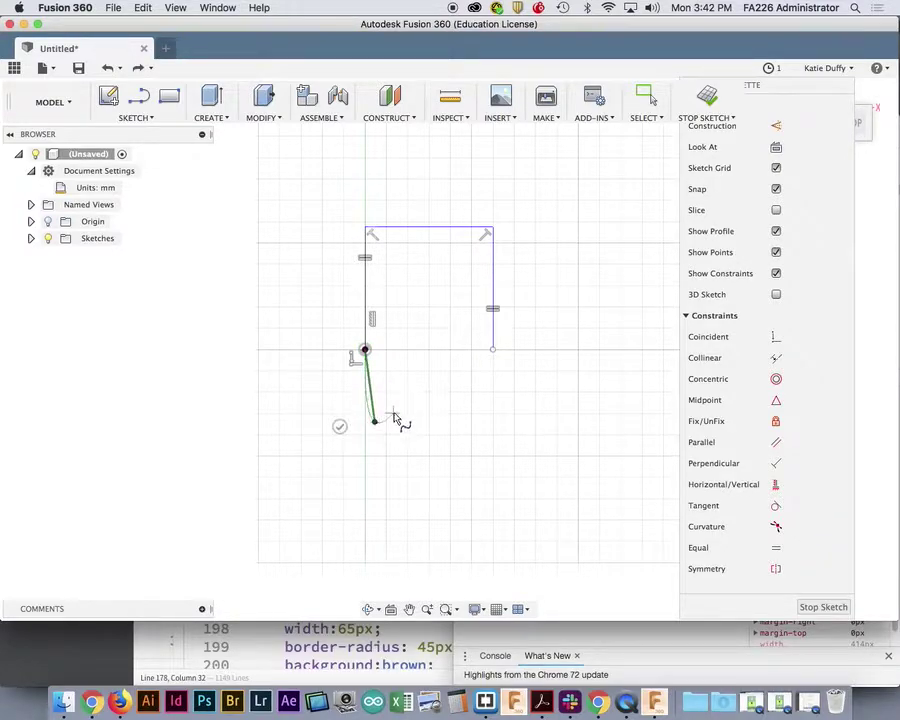
pyautogui.click(406, 383)
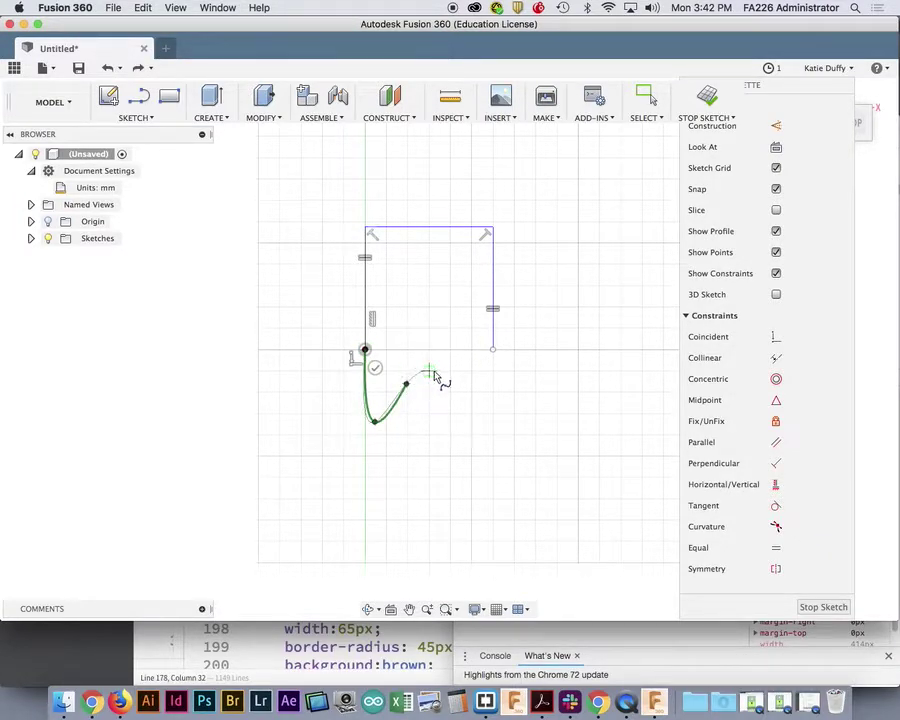
pyautogui.click(428, 371)
pyautogui.click(451, 406)
pyautogui.click(472, 372)
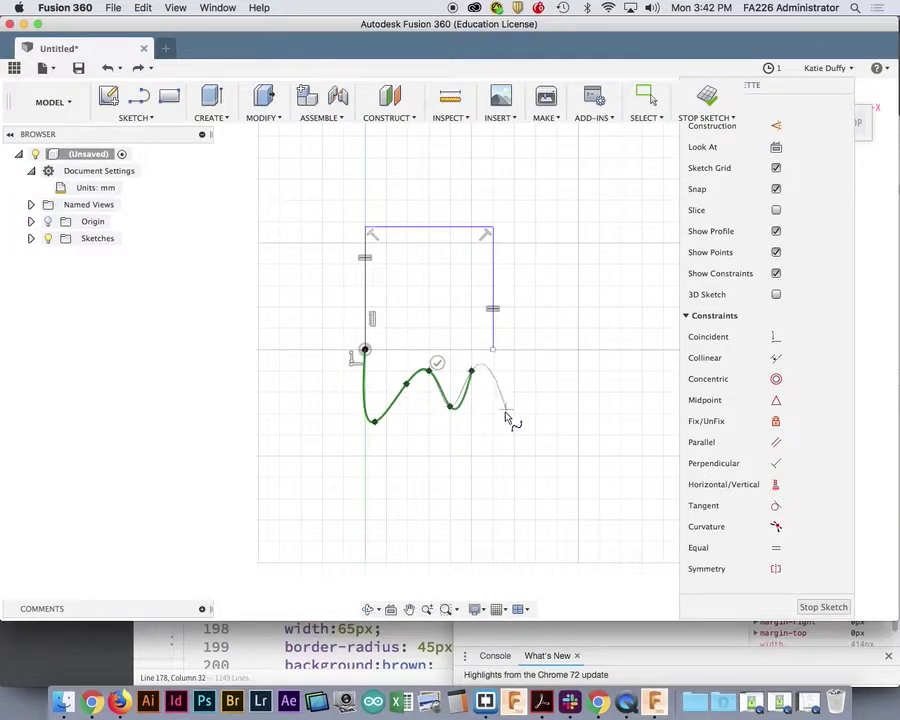
pyautogui.click(492, 412)
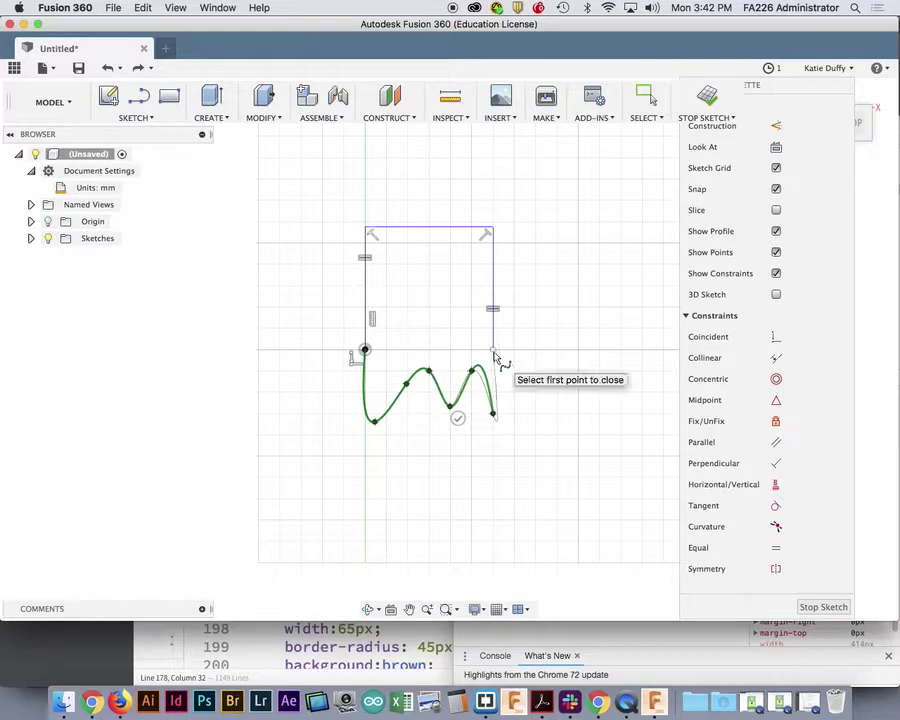
pyautogui.click(493, 351)
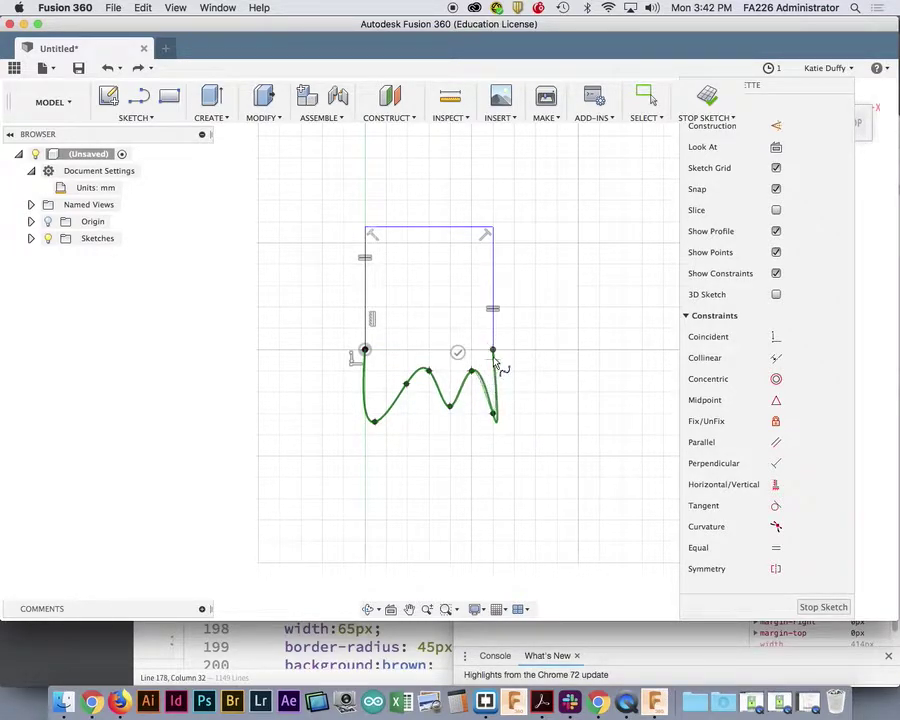
pyautogui.click(494, 355)
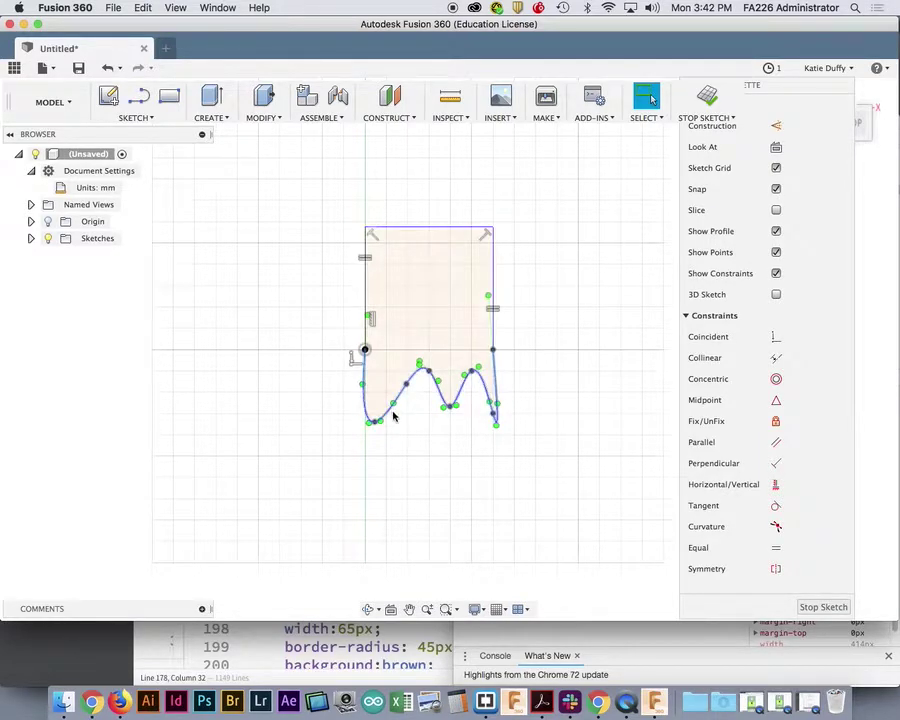
# - Reshape the spline with its fit points and tangent handles, lengthening the lower lobes and making the valley between the last two shallower
pyautogui.moveTo(375, 427); pyautogui.dragTo(366, 436)
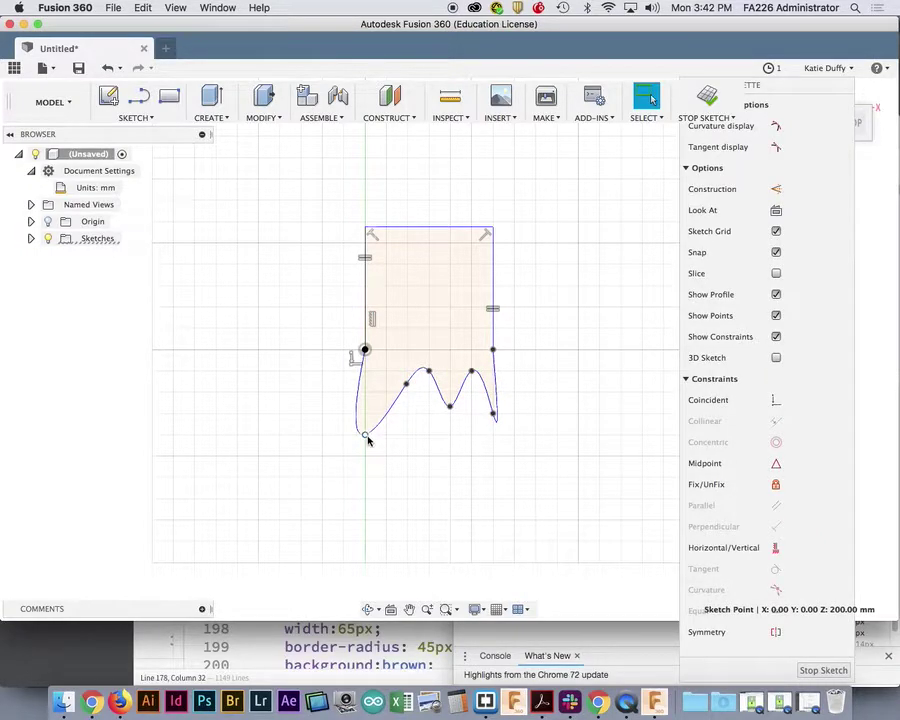
pyautogui.click(407, 384)
pyautogui.moveTo(425, 366)
pyautogui.mouseDown()
pyautogui.moveTo(417, 351)
pyautogui.moveTo(428, 373)
pyautogui.moveTo(414, 368)
pyautogui.moveTo(419, 351)
pyautogui.mouseUp()
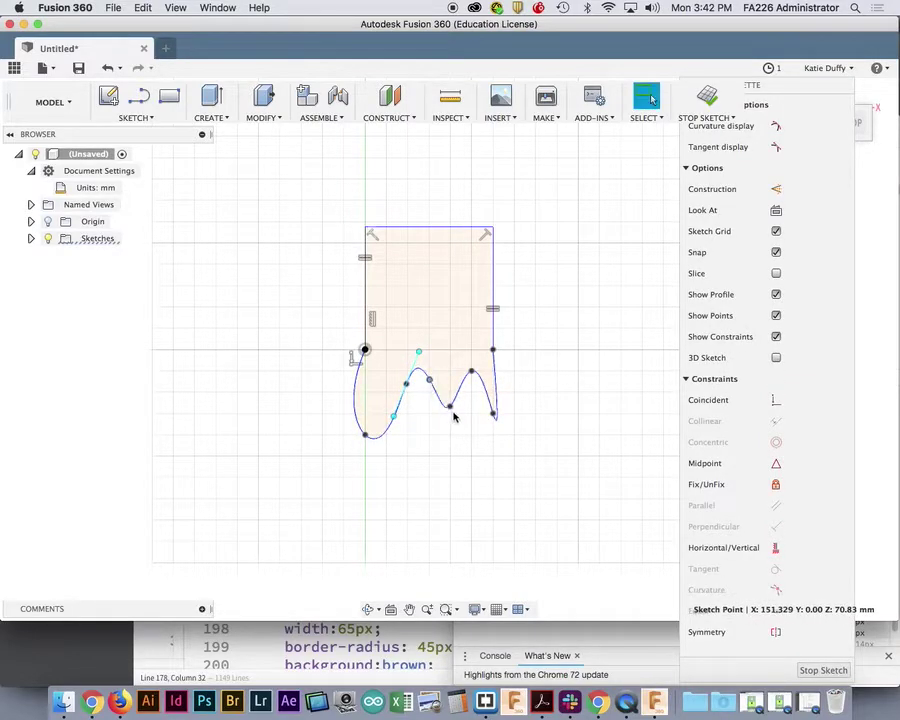
pyautogui.moveTo(451, 408); pyautogui.dragTo(483, 422)
pyautogui.moveTo(471, 373)
pyautogui.mouseDown()
pyautogui.moveTo(459, 403)
pyautogui.moveTo(506, 446)
pyautogui.moveTo(490, 438)
pyautogui.mouseUp()
pyautogui.click(483, 422)
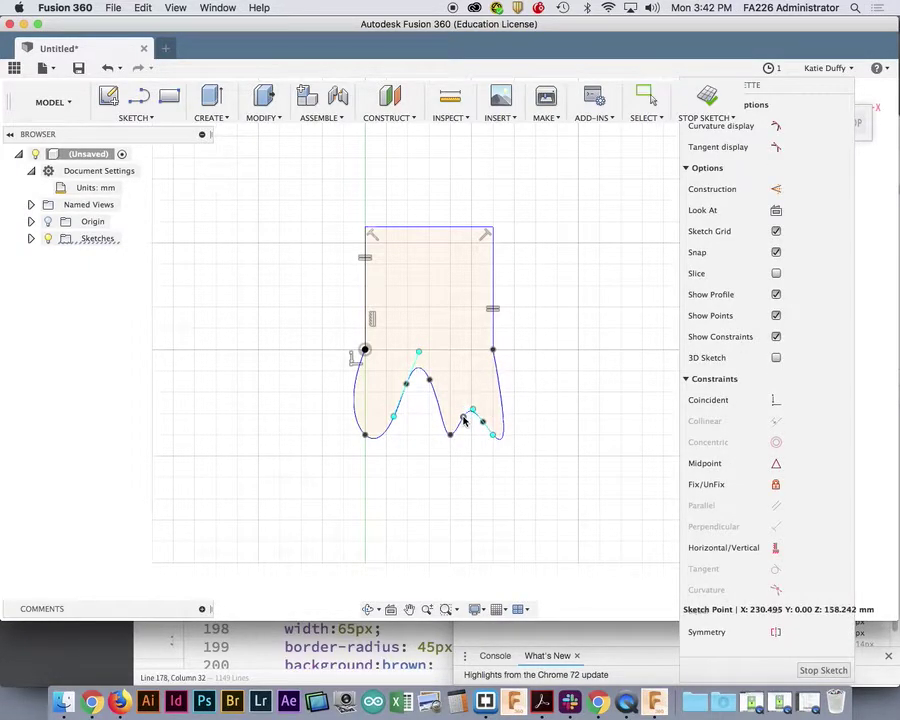
pyautogui.click(538, 457)
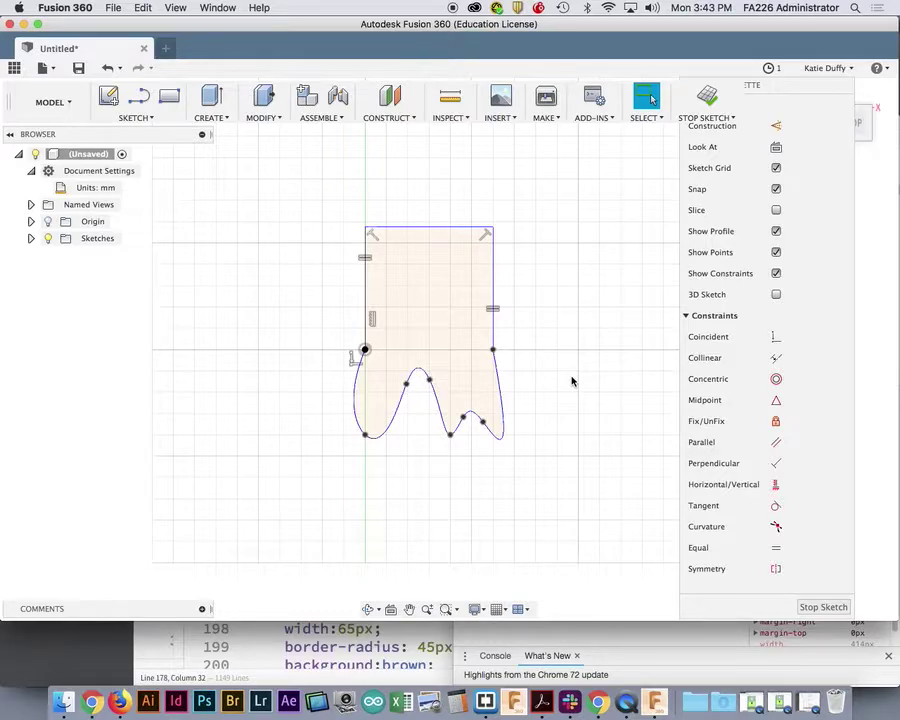
# - Examine whether the lines and spline form one closed profile by selecting the shaded area, then clear the selection
pyautogui.scroll(-5, 542, 418)
pyautogui.moveTo(560, 364); pyautogui.dragTo(530, 463, button='middle')
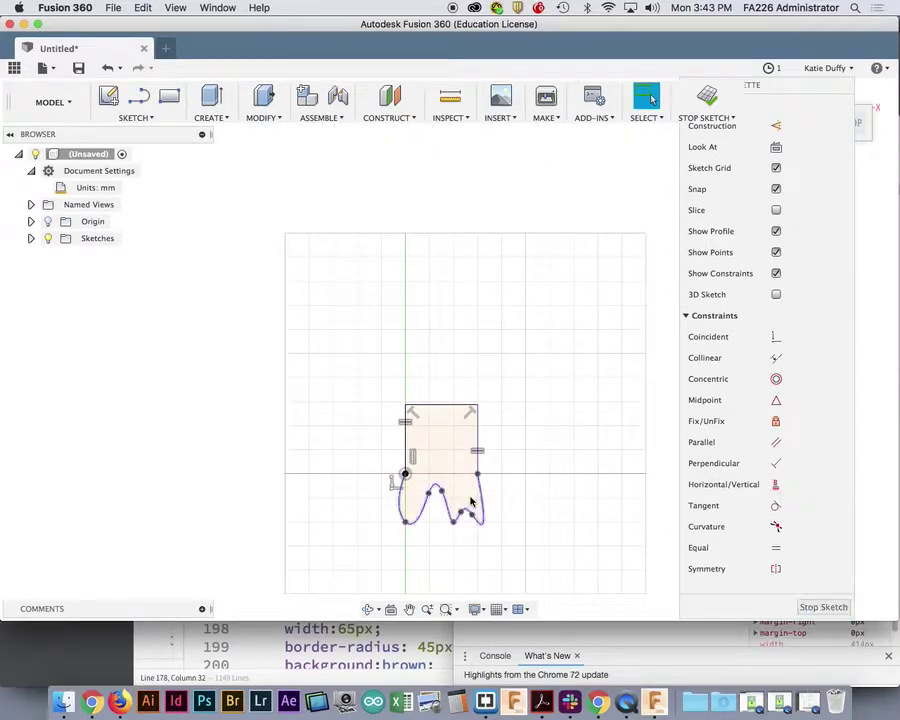
pyautogui.scroll(2, 432, 500)
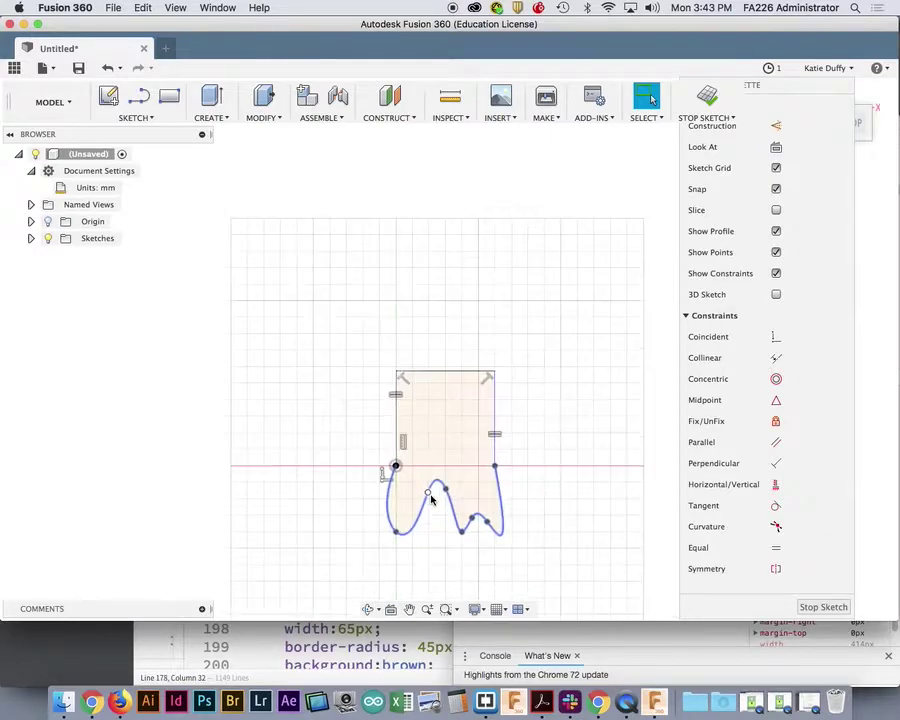
pyautogui.click(445, 445)
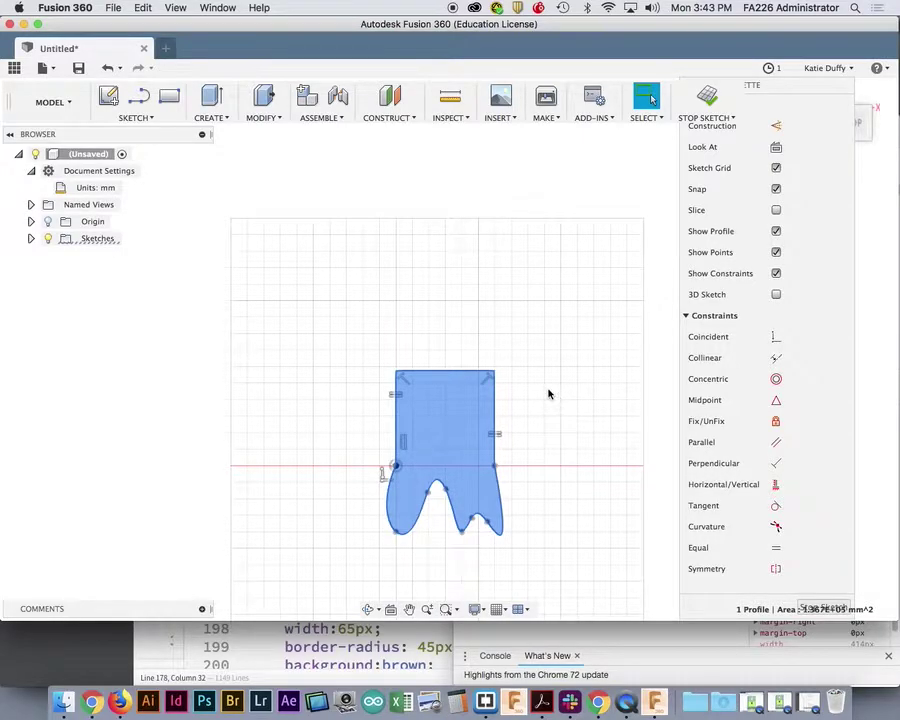
pyautogui.scroll(-2, 550, 397)
pyautogui.scroll(3, 549, 402)
pyautogui.moveTo(536, 477); pyautogui.dragTo(531, 387, button='middle')
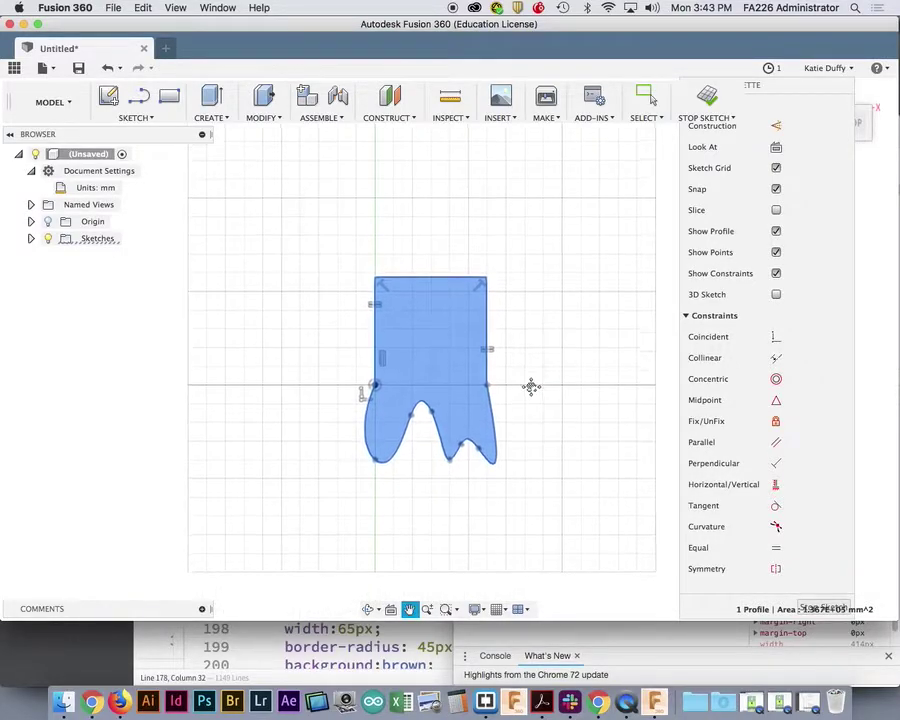
pyautogui.click(570, 505)
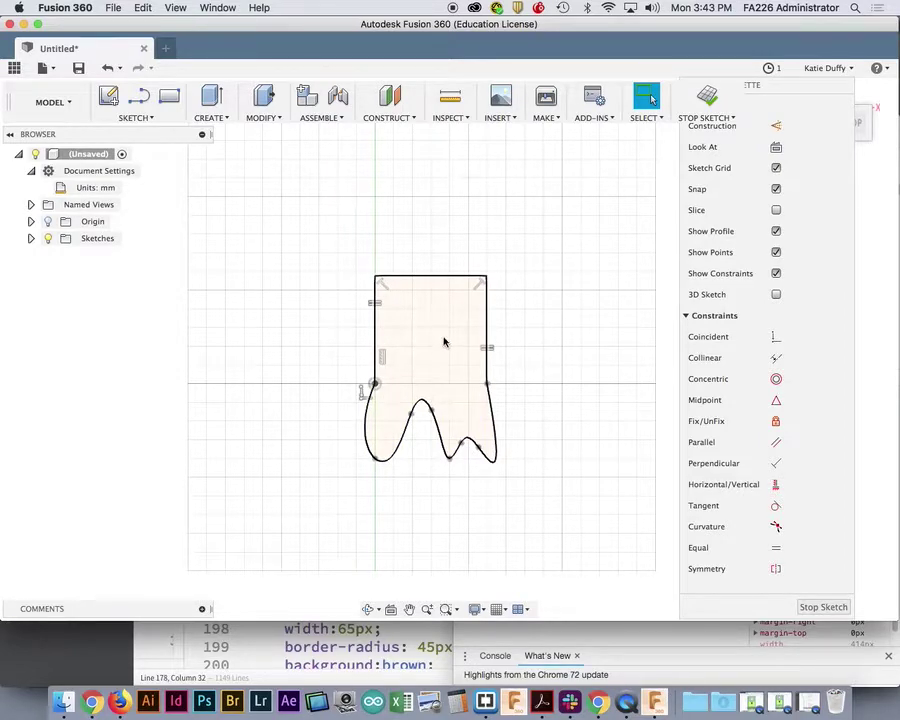
# - Finish the sketch and select its closed profile
pyautogui.scroll(-3, 600, 427)
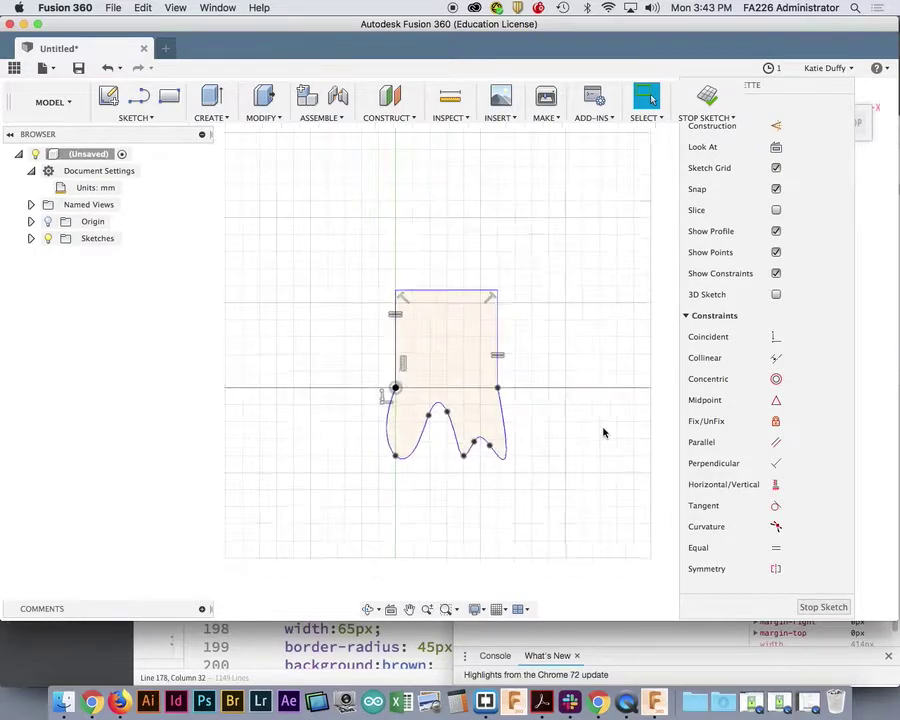
pyautogui.moveTo(586, 372)
pyautogui.mouseDown(button='middle')
pyautogui.moveTo(518, 442)
pyautogui.moveTo(466, 452)
pyautogui.mouseUp(button='middle')
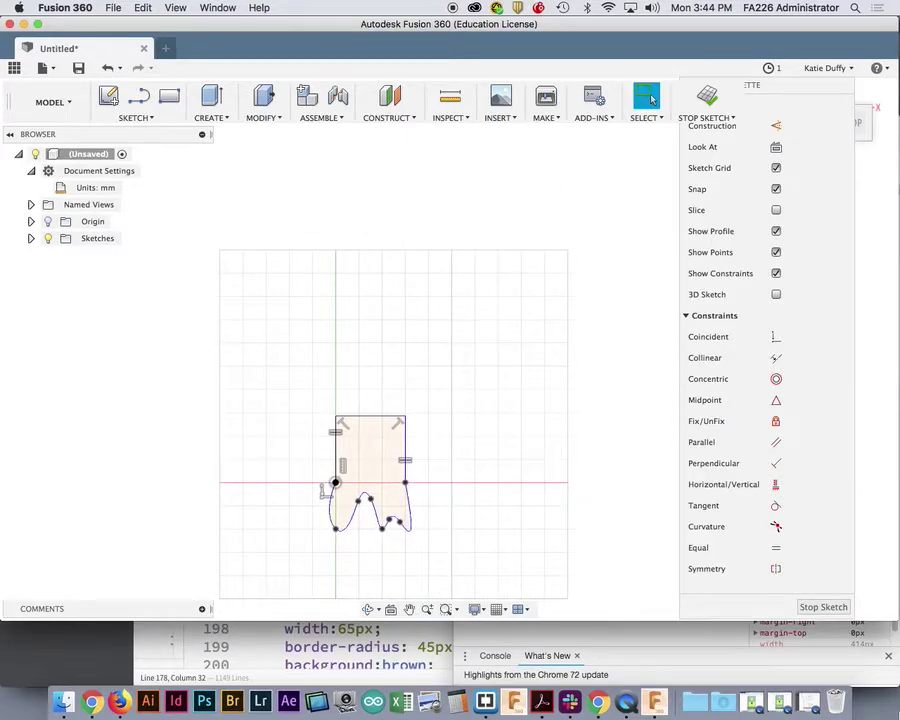
pyautogui.click(822, 606)
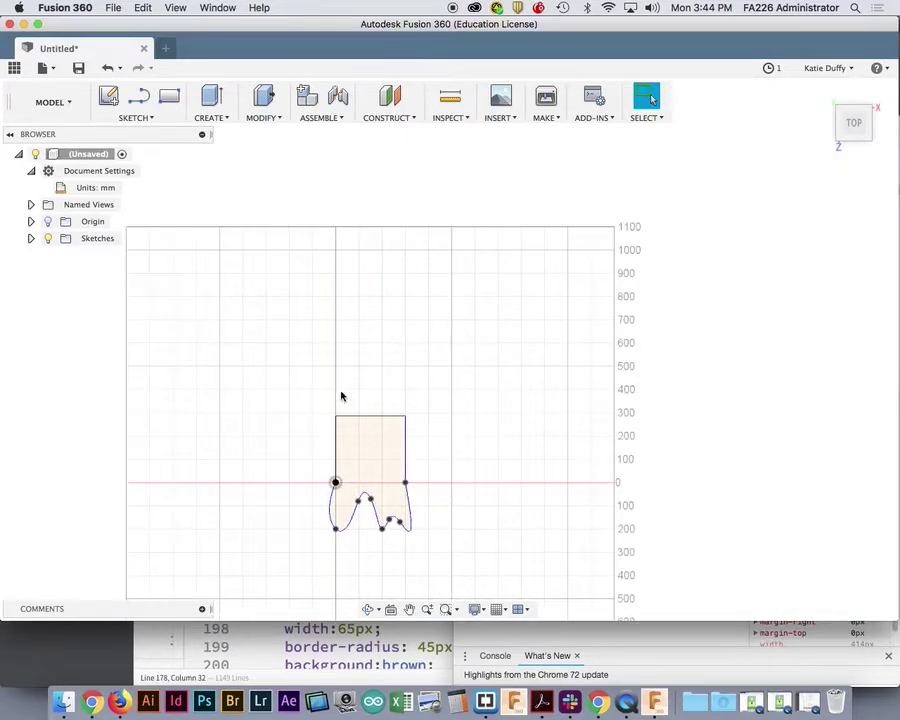
pyautogui.click(355, 452)
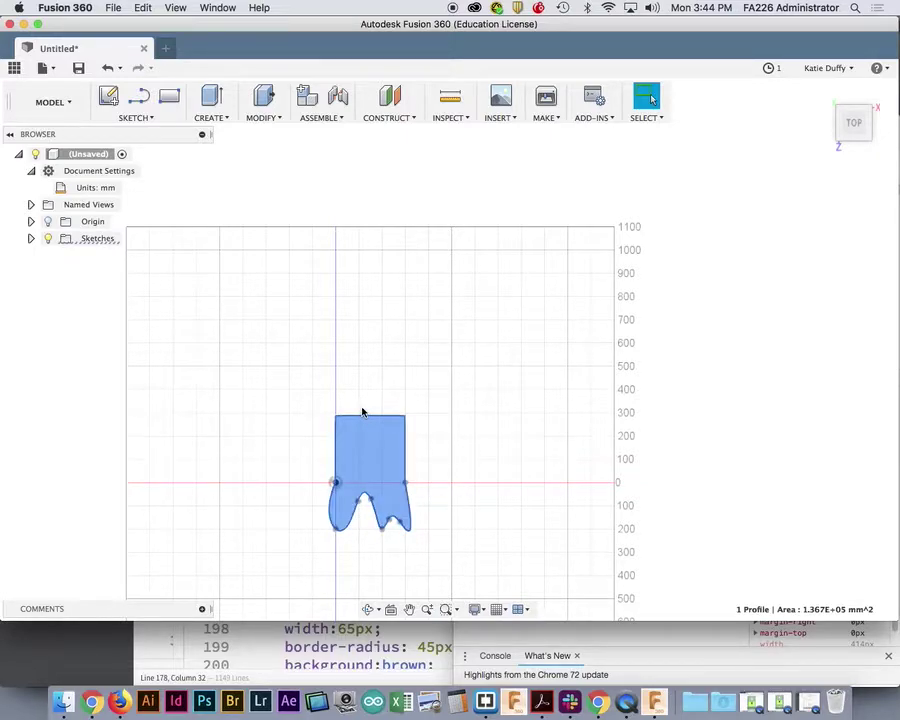
# - Draw a closed, irregular eleven-point Fit Point Spline in the empty area up and to the right of the first outline
pyautogui.click(148, 118)
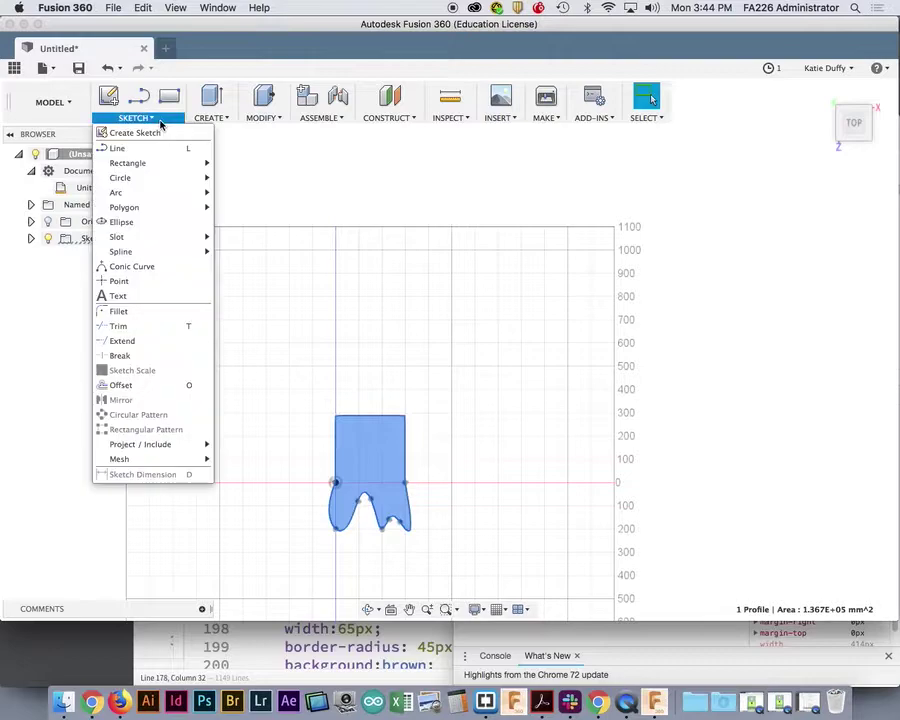
pyautogui.moveTo(145, 254)
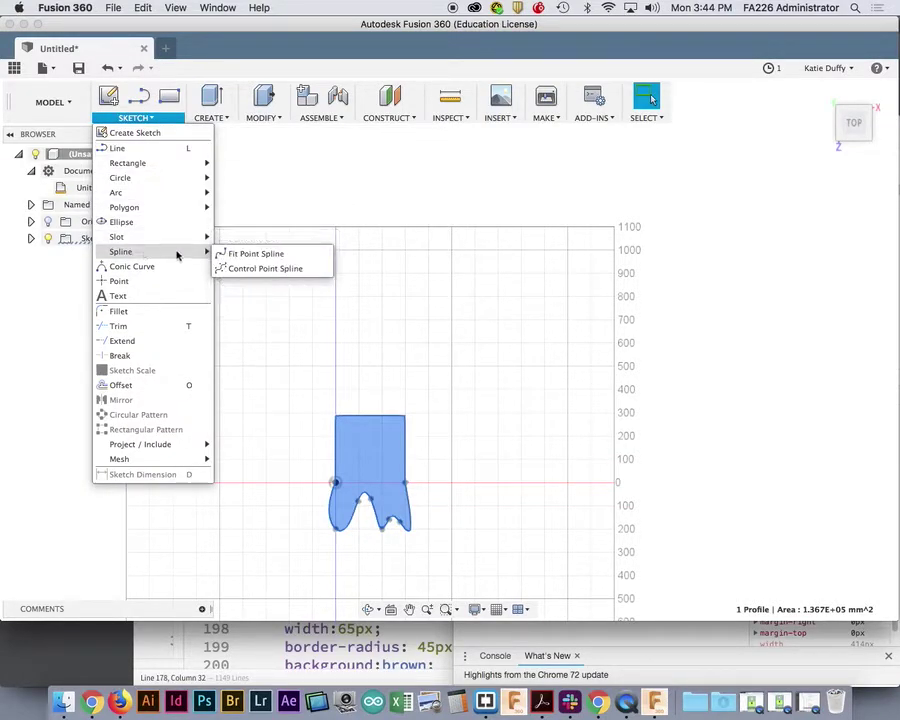
pyautogui.click(274, 257)
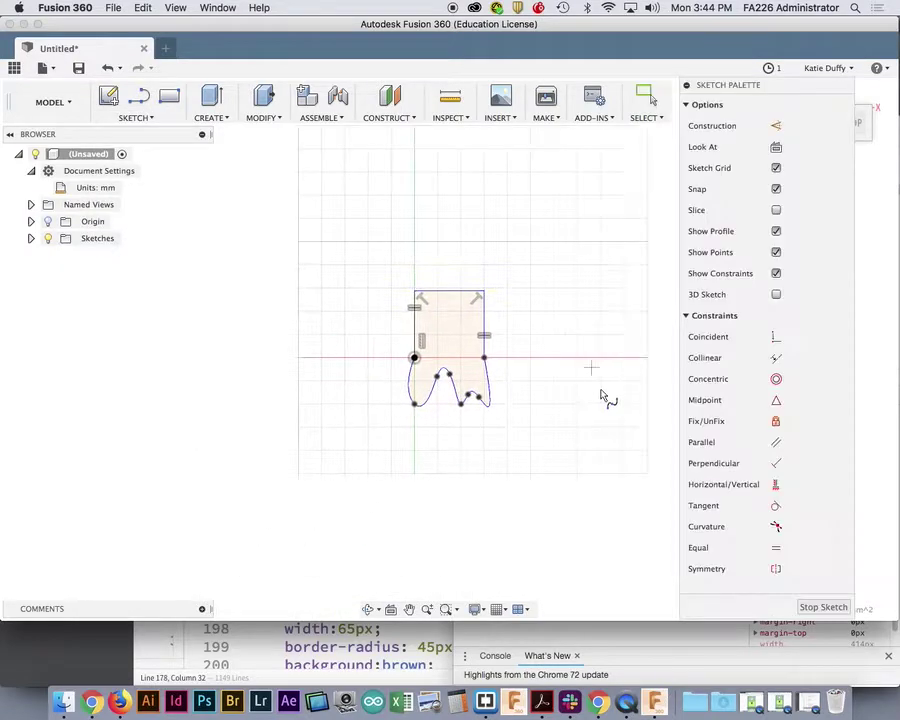
pyautogui.scroll(4, 547, 328)
pyautogui.moveTo(547, 329); pyautogui.dragTo(434, 536, button='middle')
pyautogui.scroll(-1, 415, 420)
pyautogui.scroll(2, 416, 418)
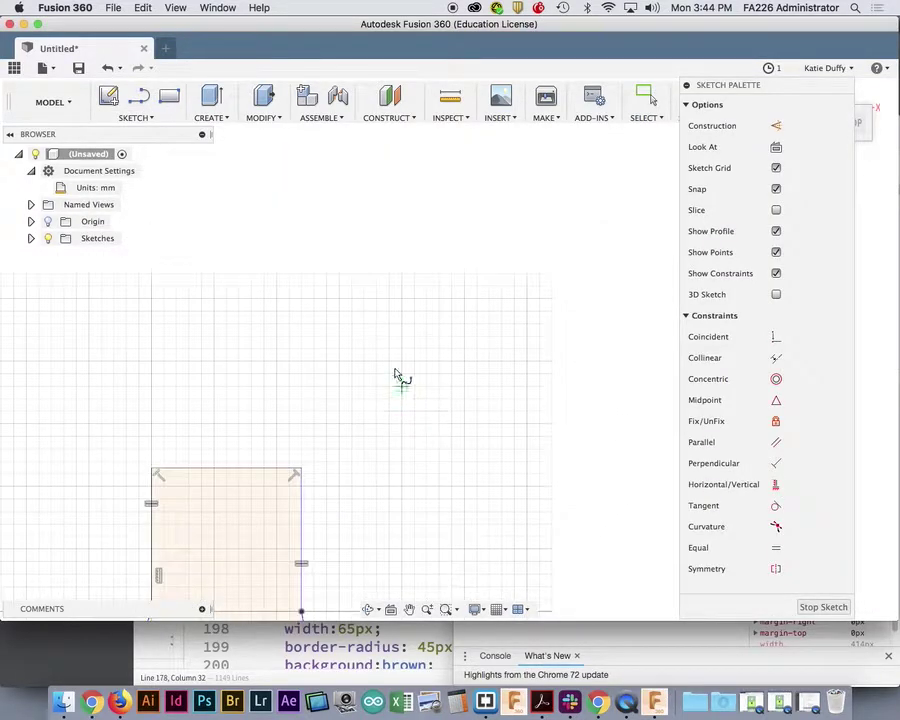
pyautogui.click(376, 298)
pyautogui.click(401, 262)
pyautogui.click(451, 287)
pyautogui.click(506, 291)
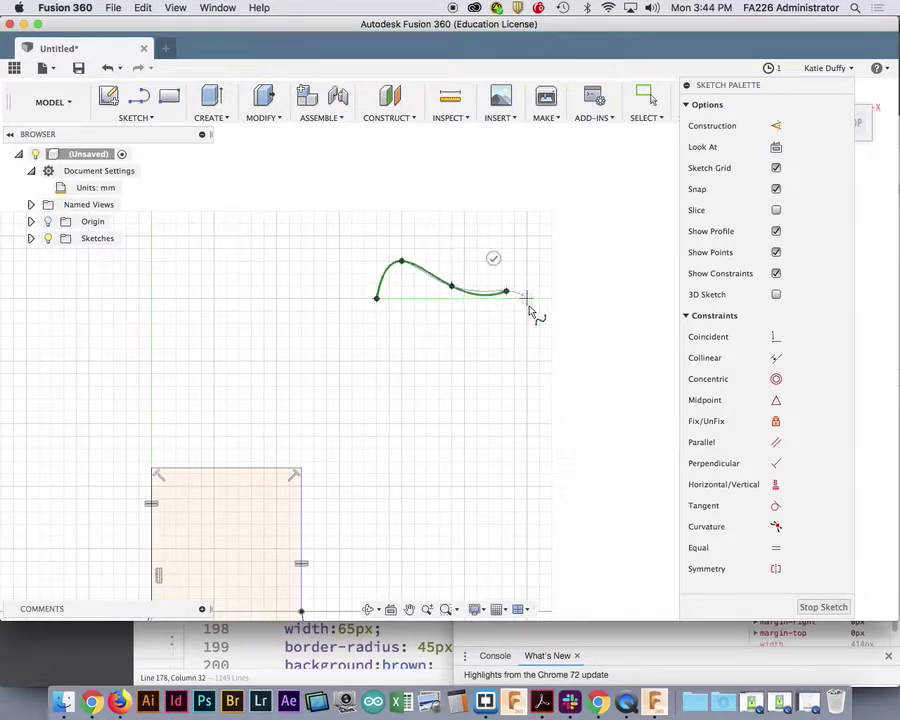
pyautogui.click(551, 349)
pyautogui.click(514, 399)
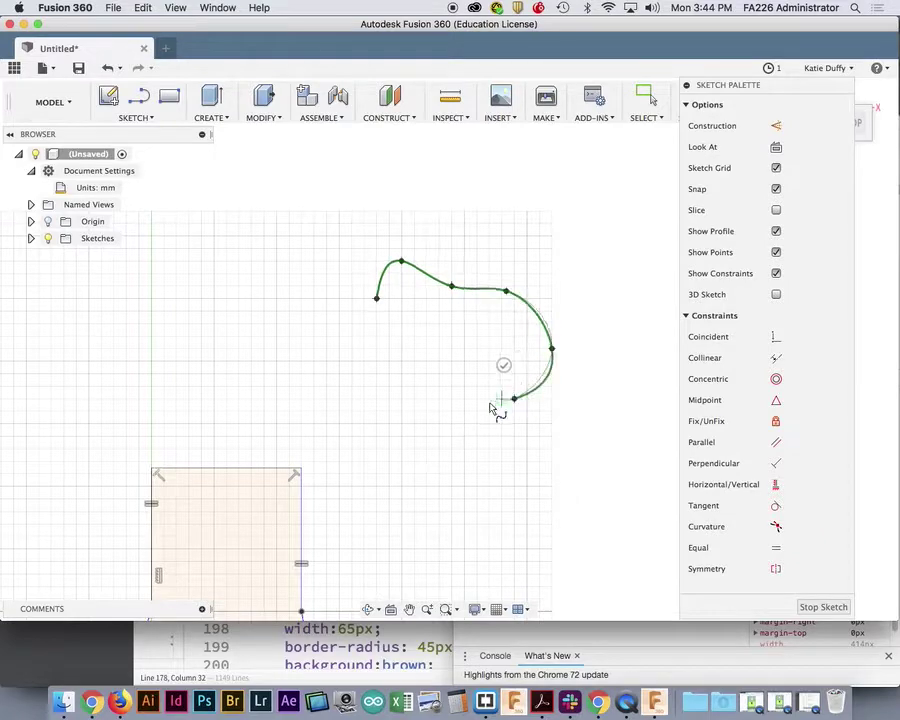
pyautogui.click(473, 443)
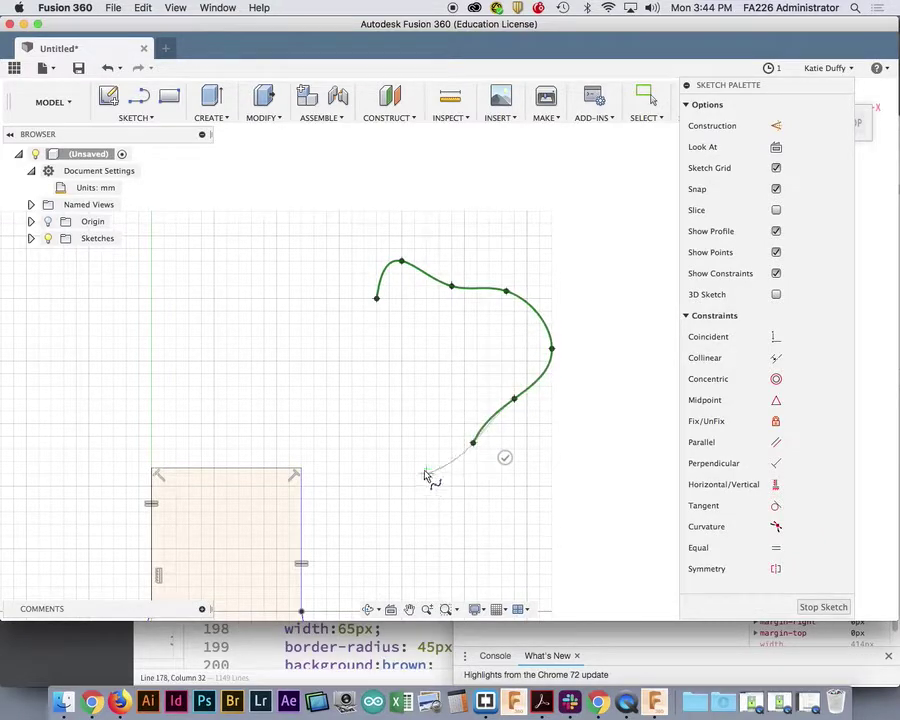
pyautogui.click(376, 449)
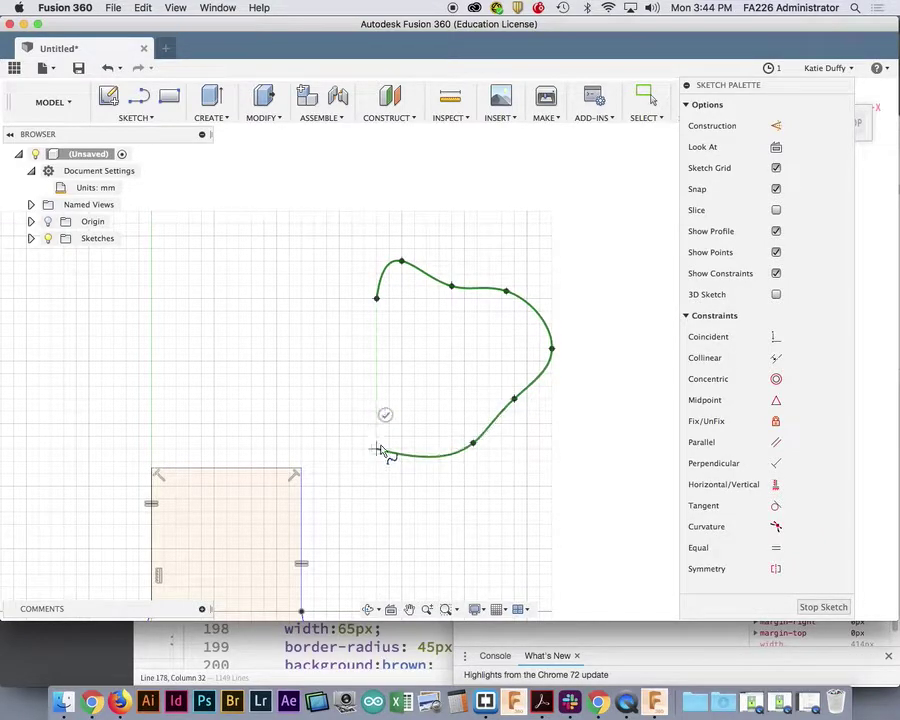
pyautogui.click(376, 373)
pyautogui.click(319, 341)
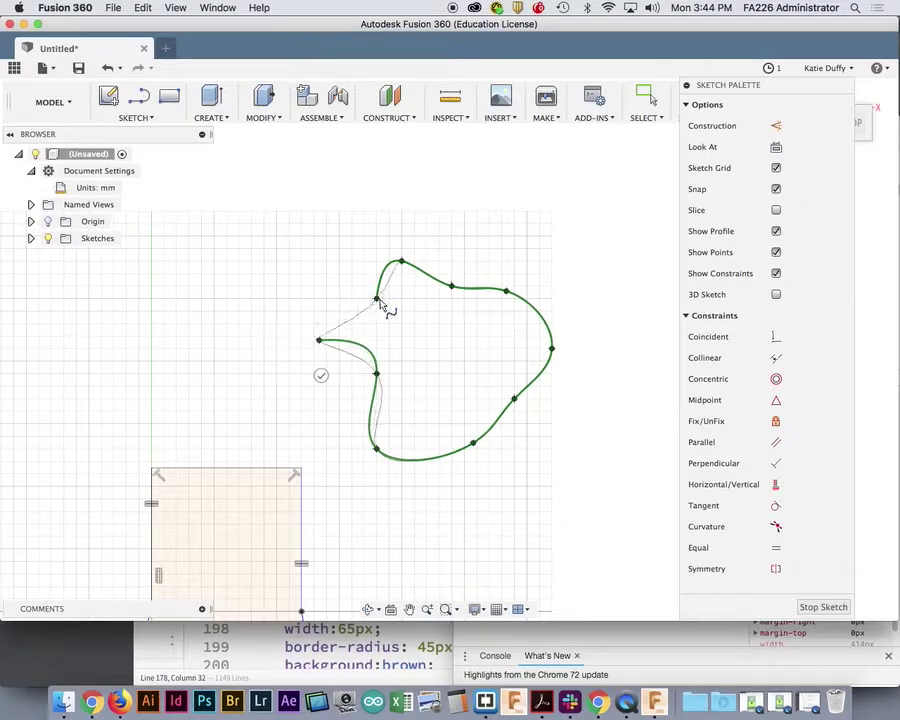
pyautogui.click(326, 300)
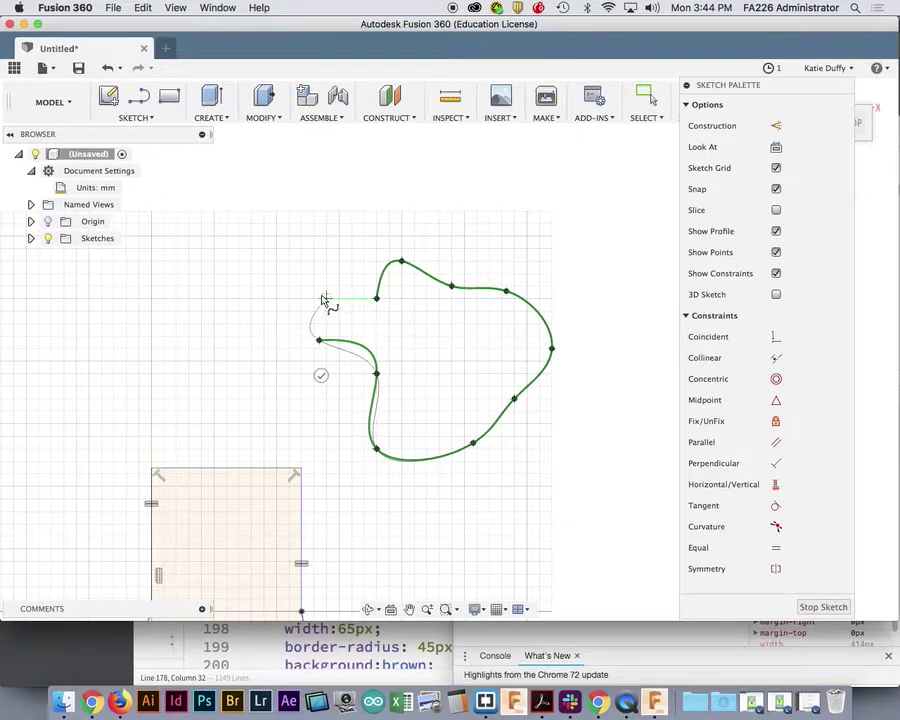
pyautogui.click(377, 299)
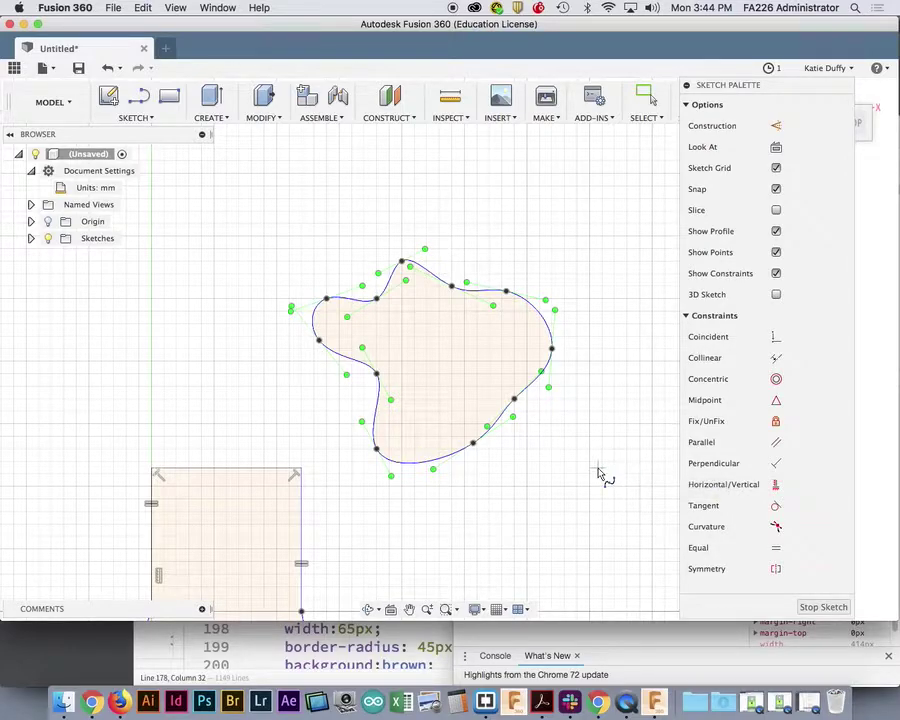
pyautogui.press('Escape')
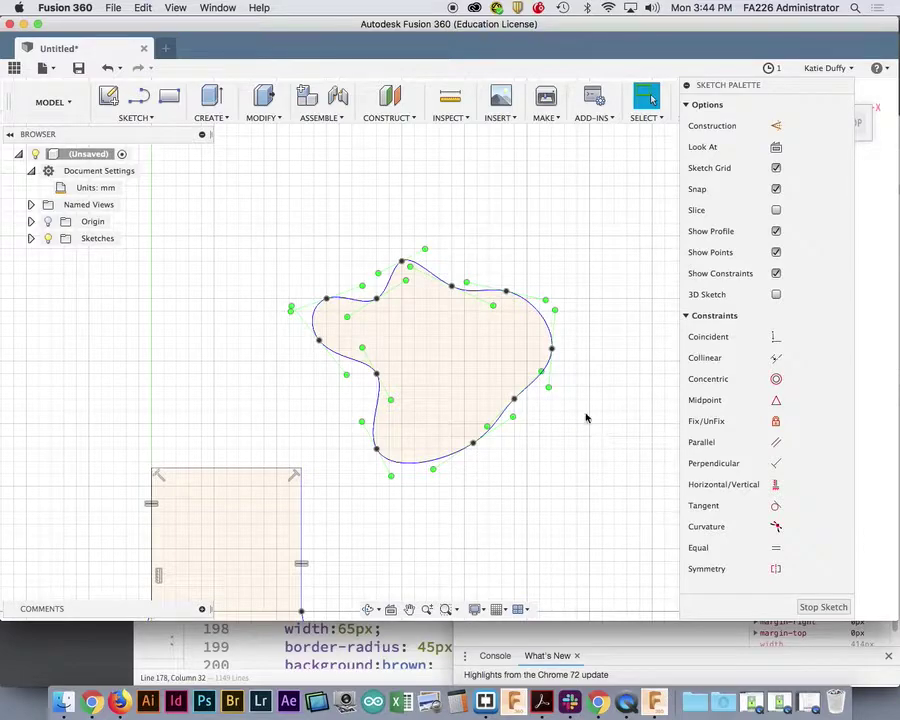
# - Raise the new spline's right lobe point, deepen the valley beside it, and level and lengthen the tangent handles at the middle peak
pyautogui.click(551, 349)
pyautogui.click(507, 293)
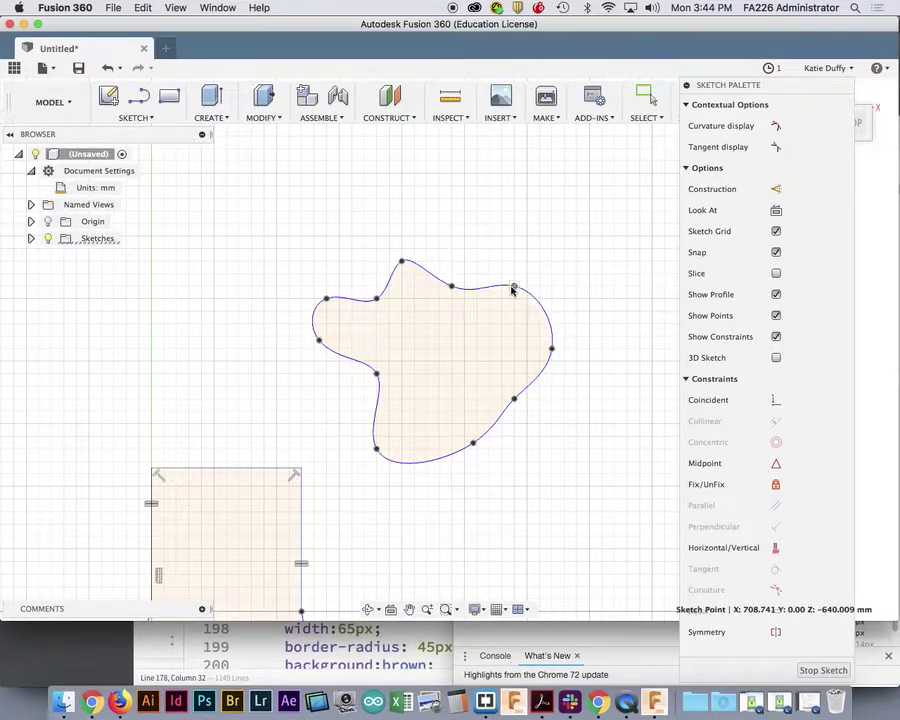
pyautogui.moveTo(507, 293); pyautogui.dragTo(513, 274)
pyautogui.moveTo(452, 292); pyautogui.dragTo(458, 309)
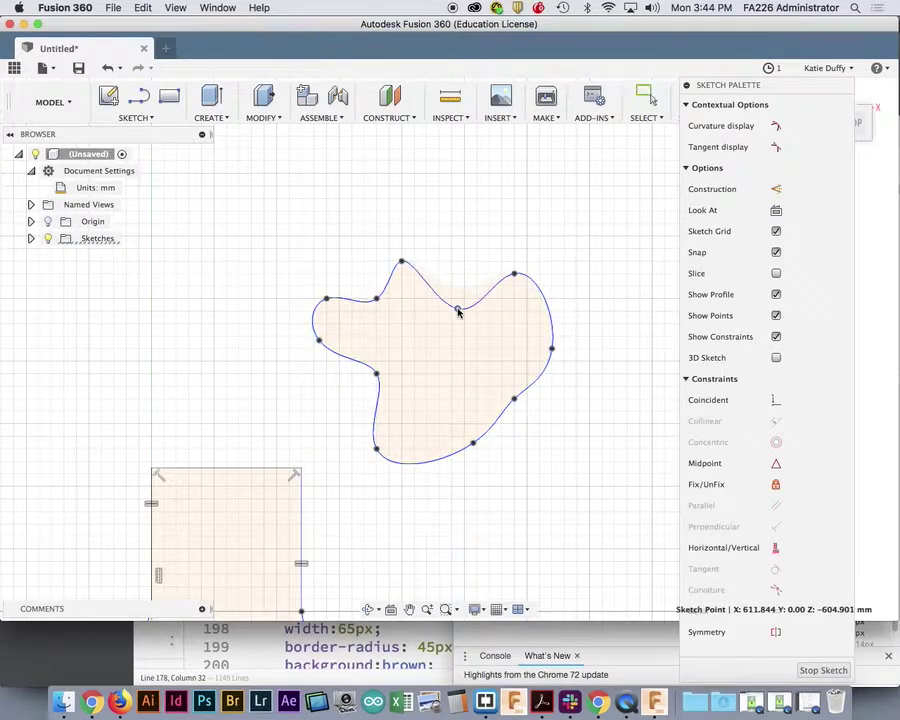
pyautogui.click(402, 262)
pyautogui.moveTo(420, 261); pyautogui.dragTo(441, 262)
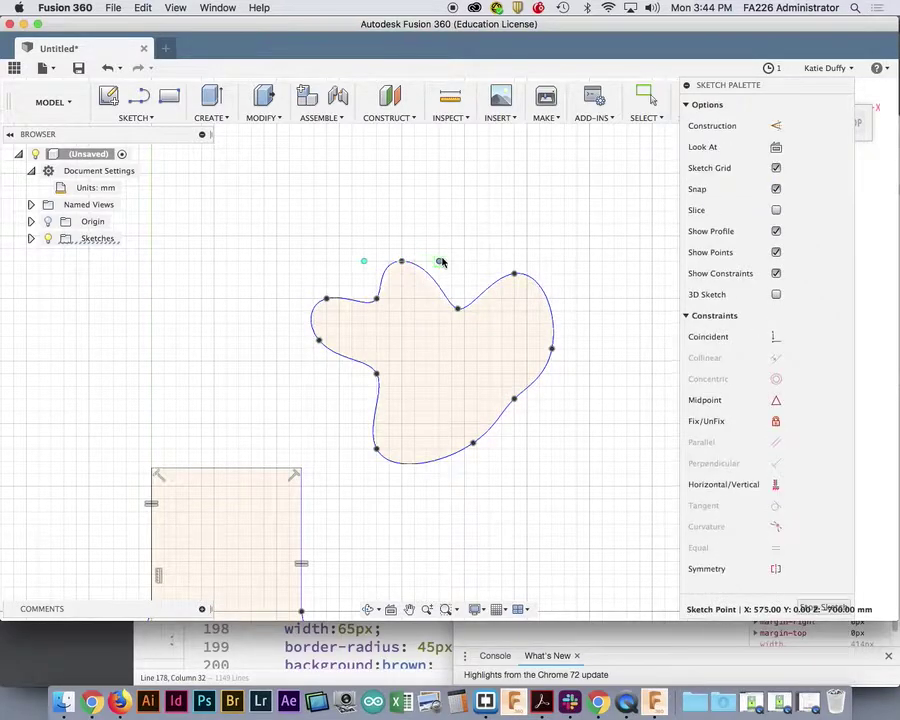
# - Move the spline's lower-right fit point downward and the point above it inward to form a concave waist
pyautogui.click(514, 399)
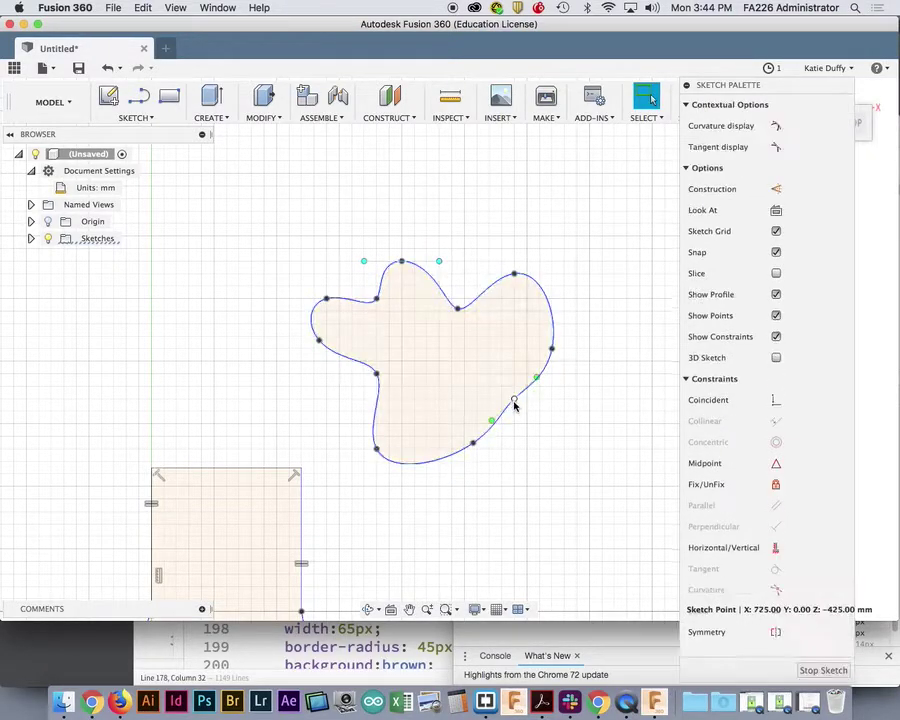
pyautogui.moveTo(478, 450); pyautogui.dragTo(482, 470)
pyautogui.moveTo(514, 400); pyautogui.dragTo(488, 400)
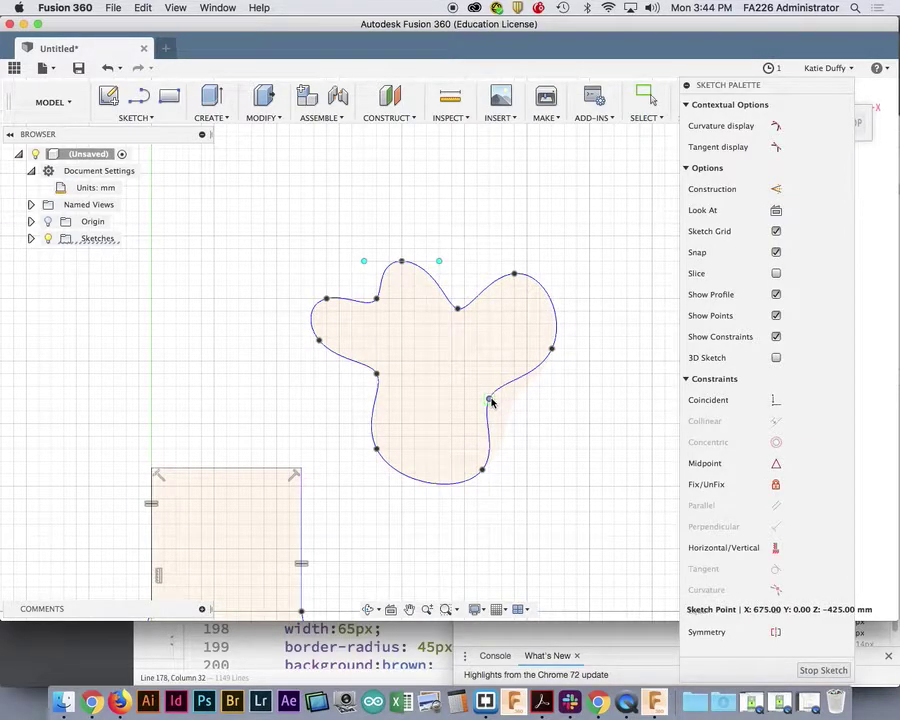
pyautogui.click(559, 415)
# - Examine both shapes as closed profiles by selecting the new spline's area and then the first outline's area
pyautogui.click(472, 358)
pyautogui.click(597, 446)
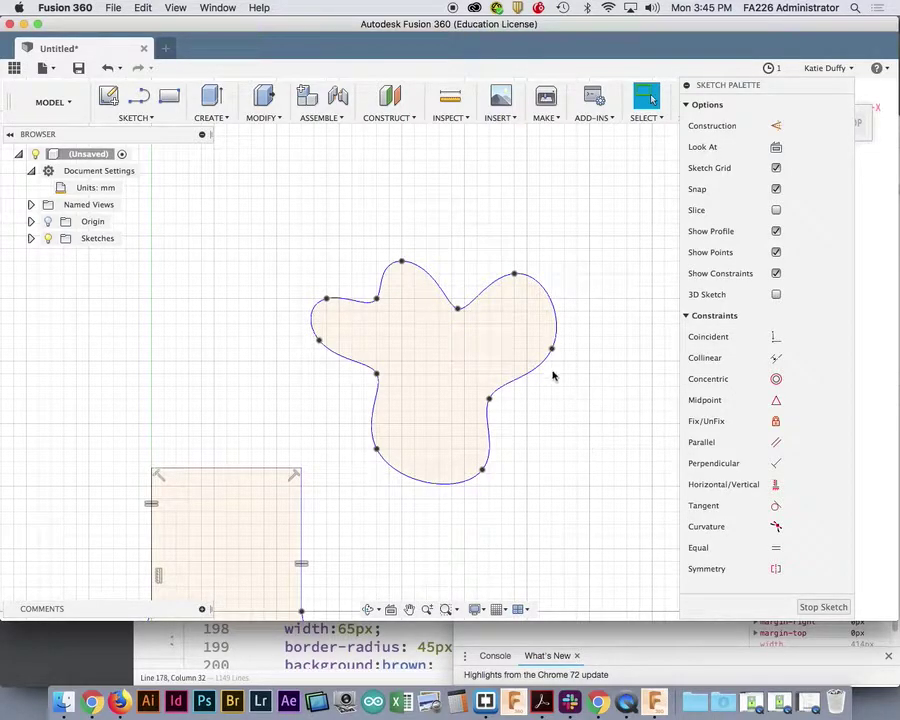
pyautogui.click(508, 353)
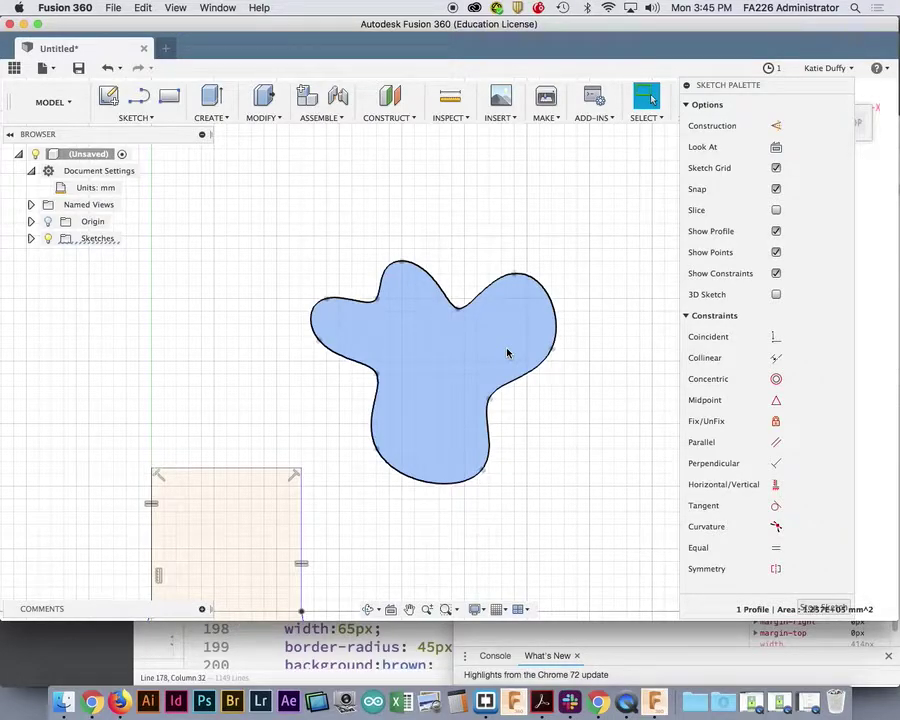
pyautogui.scroll(-2, 311, 396)
pyautogui.click(253, 542)
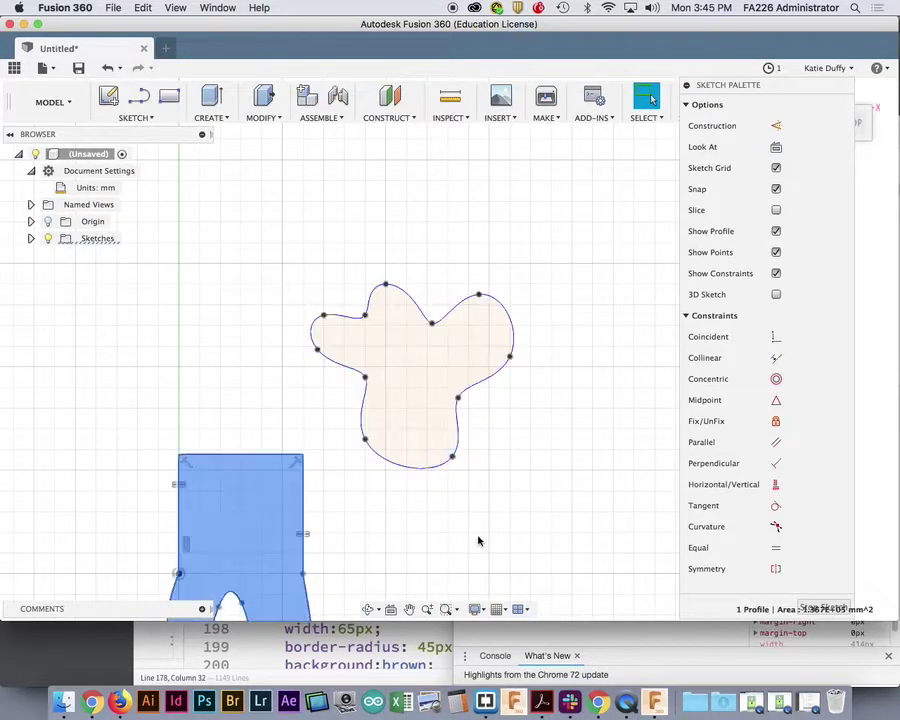
pyautogui.scroll(2, 477, 541)
pyautogui.moveTo(472, 532)
pyautogui.mouseDown(button='middle')
pyautogui.moveTo(522, 418)
pyautogui.moveTo(547, 446)
pyautogui.mouseUp(button='middle')
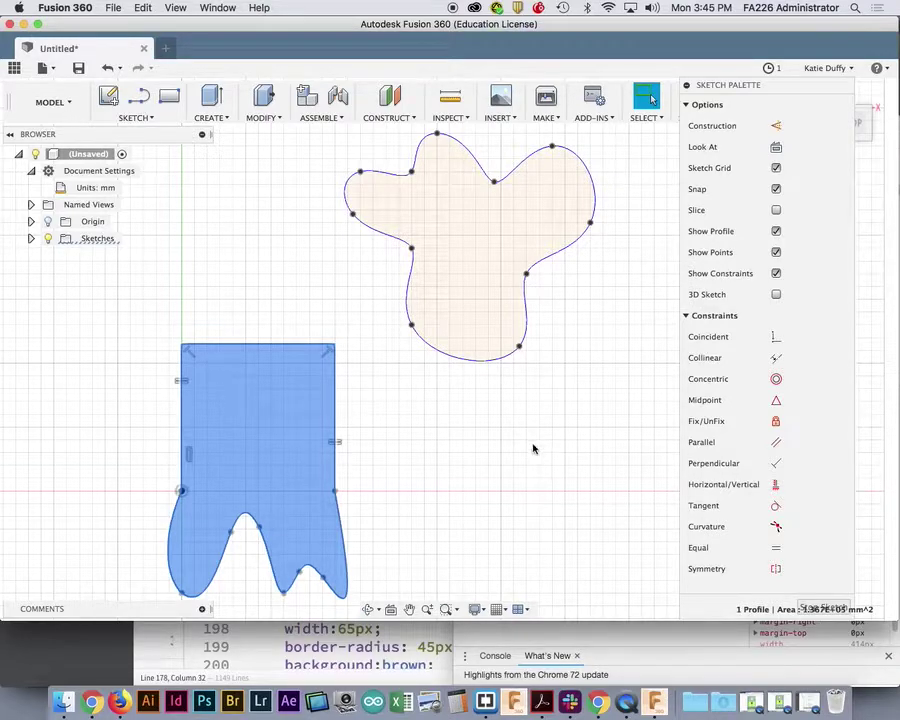
# - Finish the sketch and list the document's sketches, then highlight Sketch1 to inspect which shapes belong to it
pyautogui.click(830, 609)
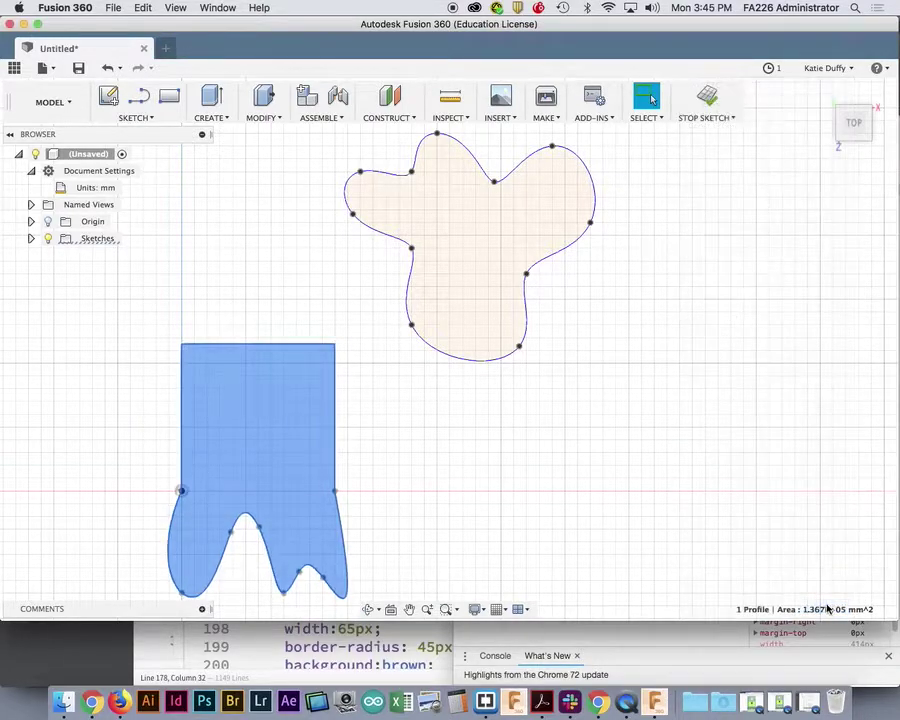
pyautogui.click(31, 238)
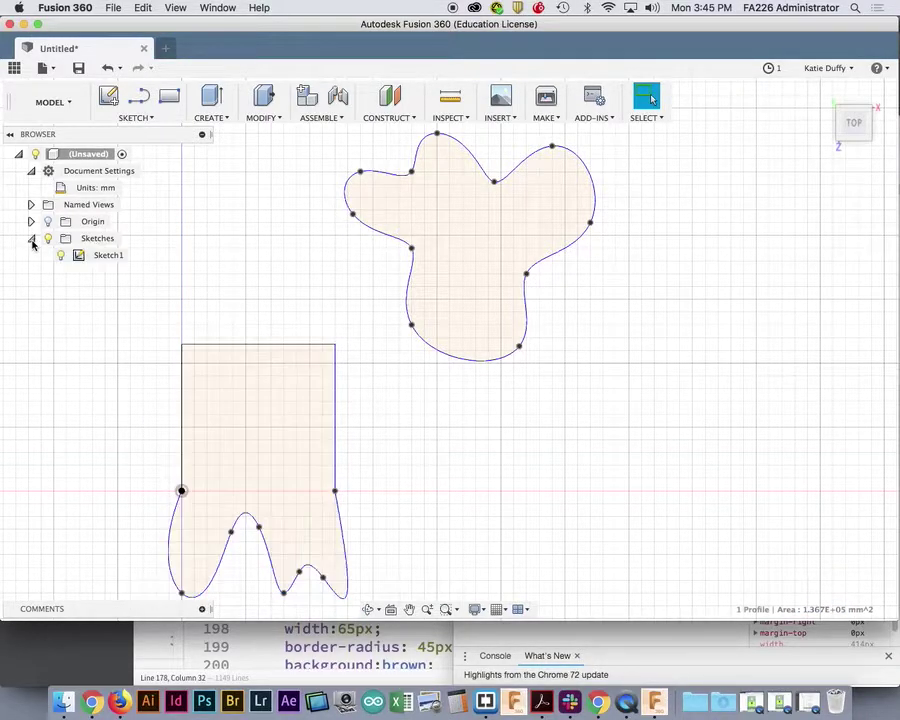
pyautogui.click(108, 255)
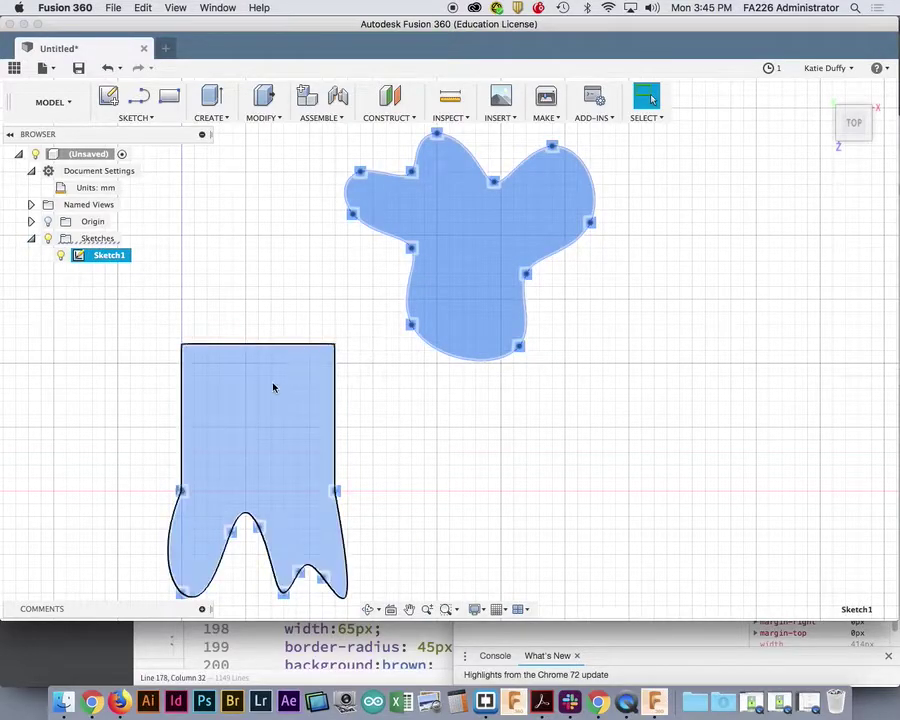
pyautogui.moveTo(534, 458); pyautogui.dragTo(588, 461, button='middle')
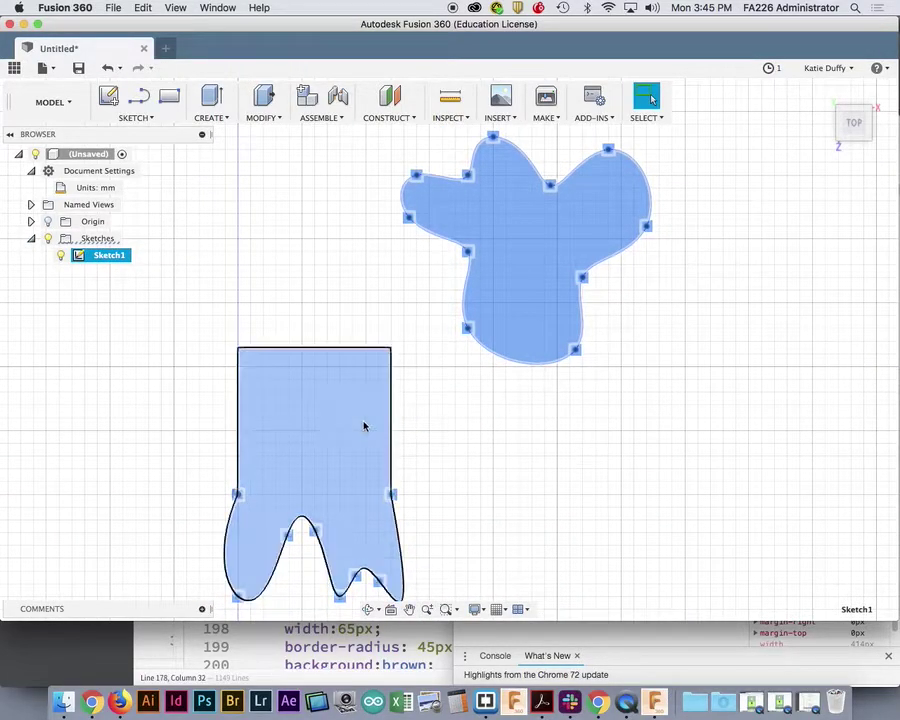
pyautogui.scroll(-2, 364, 424)
pyautogui.keyDown('shift'); pyautogui.moveTo(597, 404); pyautogui.dragTo(594, 334, button='middle'); pyautogui.keyUp('shift')
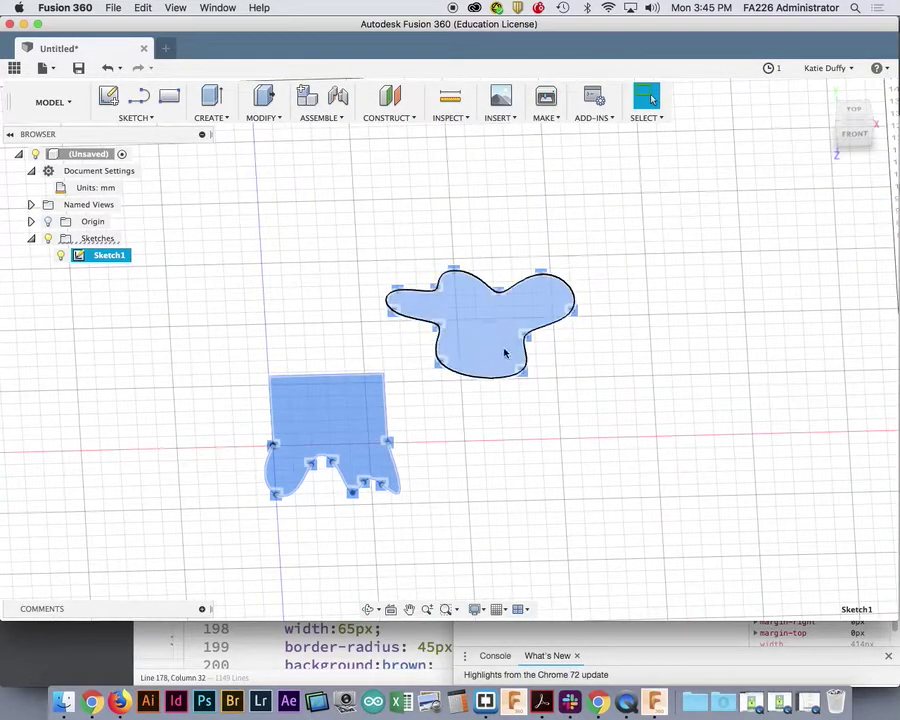
pyautogui.click(601, 404)
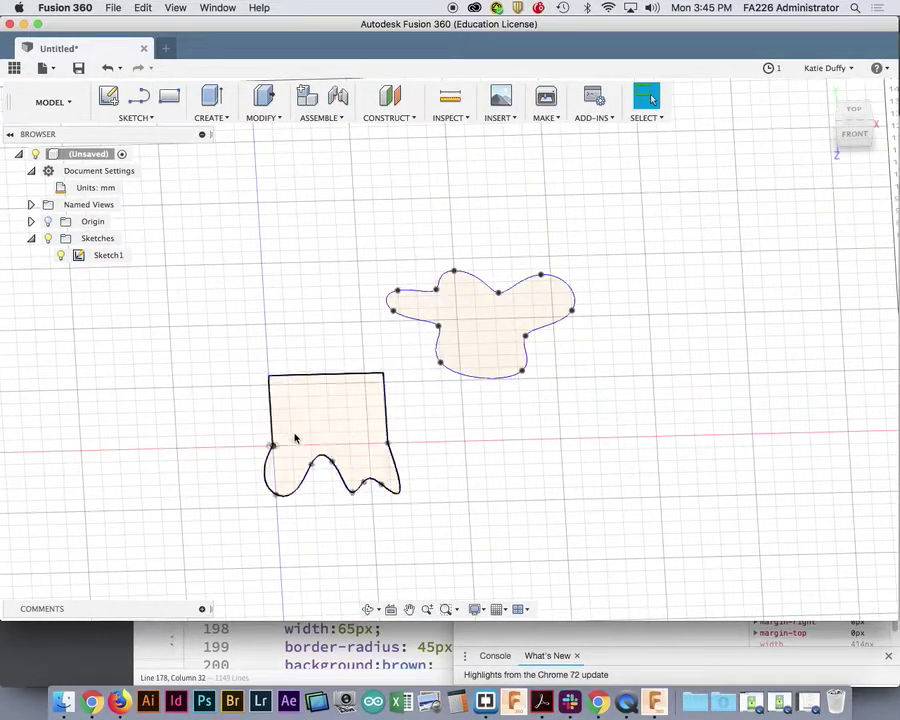
pyautogui.click(118, 256)
pyautogui.click(565, 350)
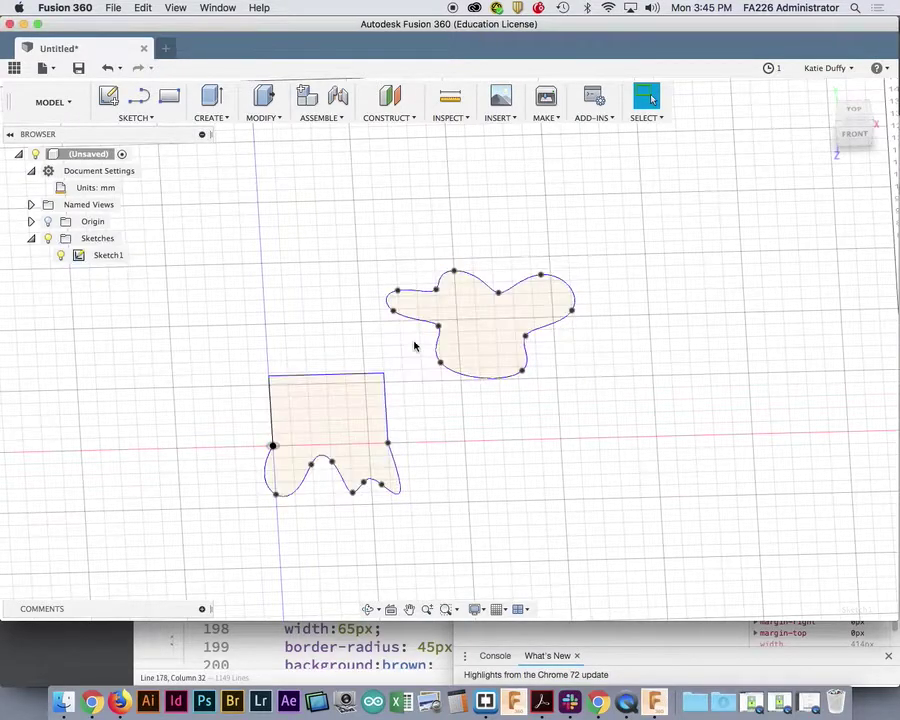
# - Examine the profiles separately by selecting the lobed spline shape and then the square-topped outline
pyautogui.scroll(-2, 297, 288)
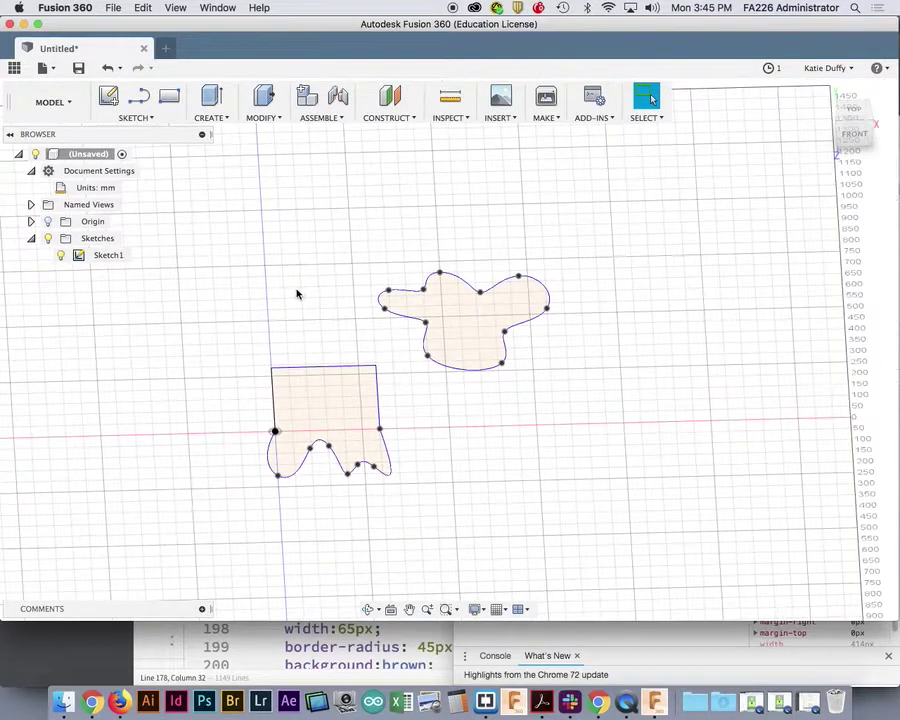
pyautogui.scroll(1, 297, 292)
pyautogui.click(512, 325)
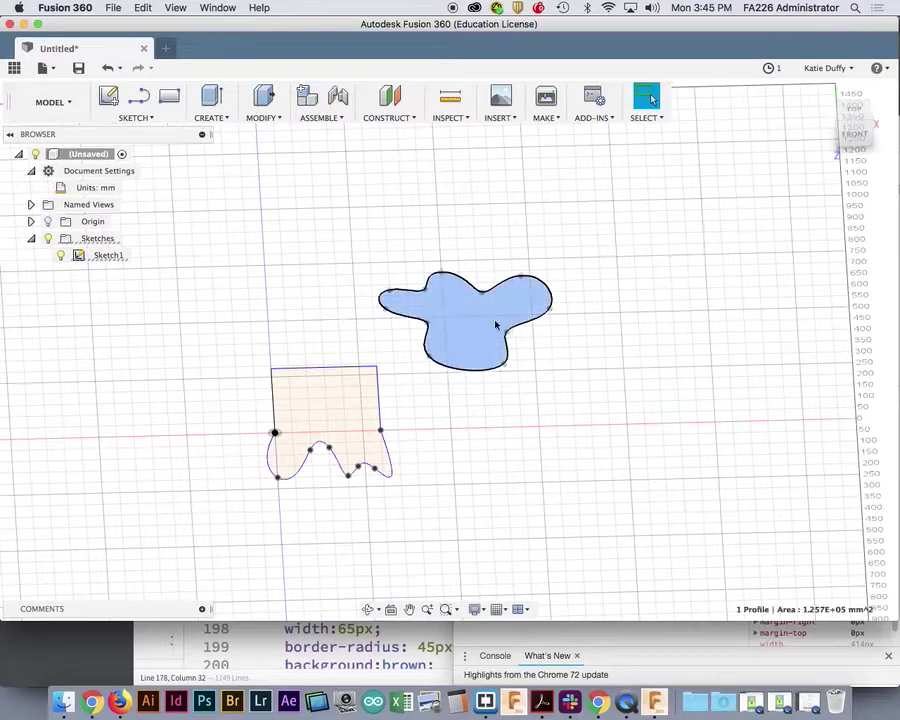
pyautogui.click(178, 306)
pyautogui.click(320, 400)
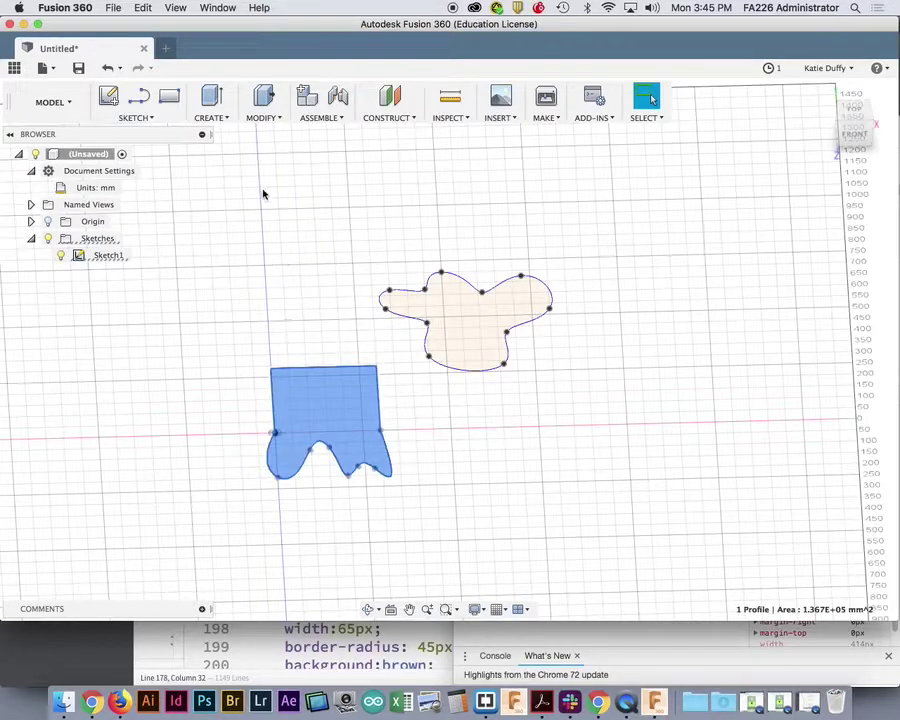
# - Set up a 450 mm one-sided Extrude as a new body using only the lobed spline profile
pyautogui.click(228, 119)
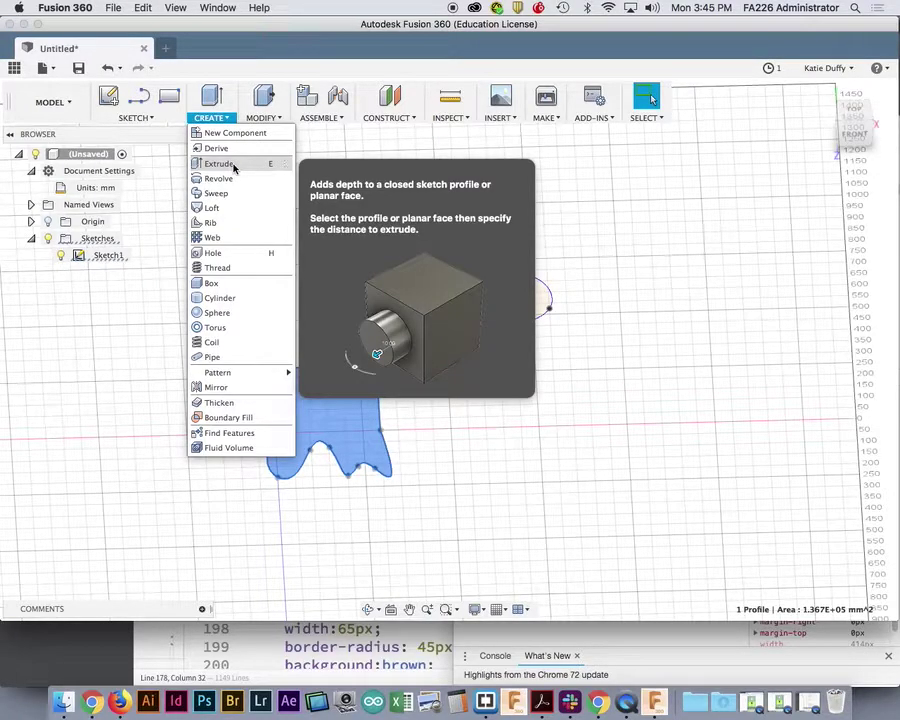
pyautogui.click(220, 164)
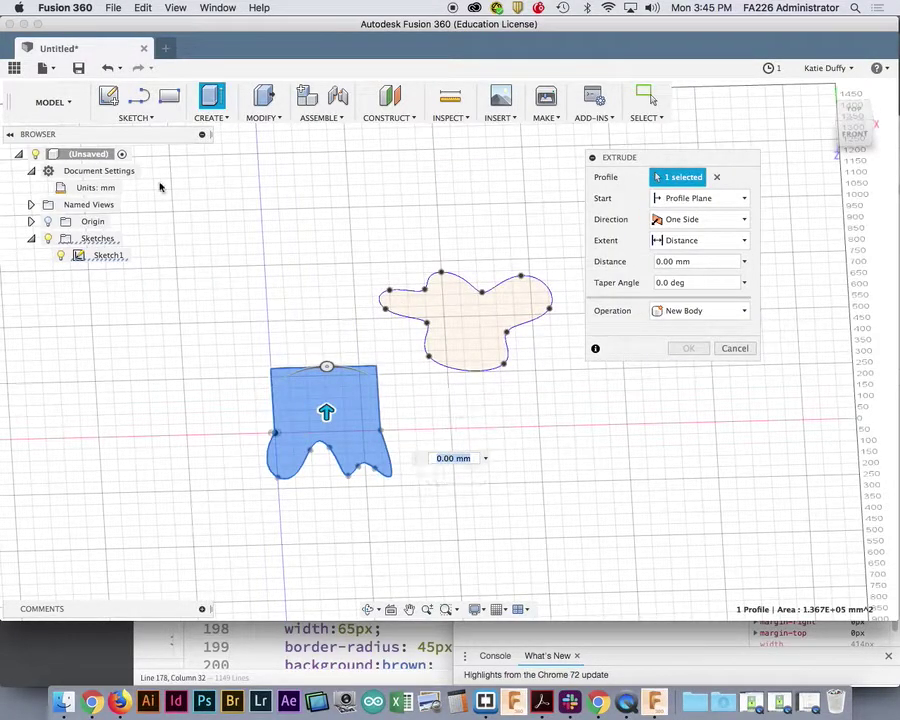
pyautogui.click(468, 328)
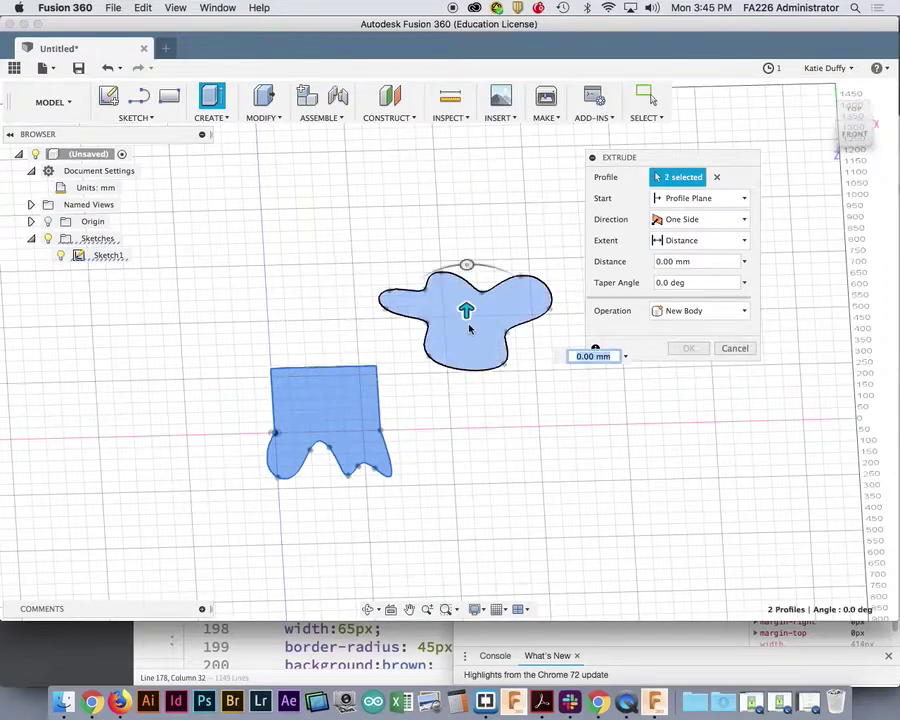
pyautogui.click(335, 415)
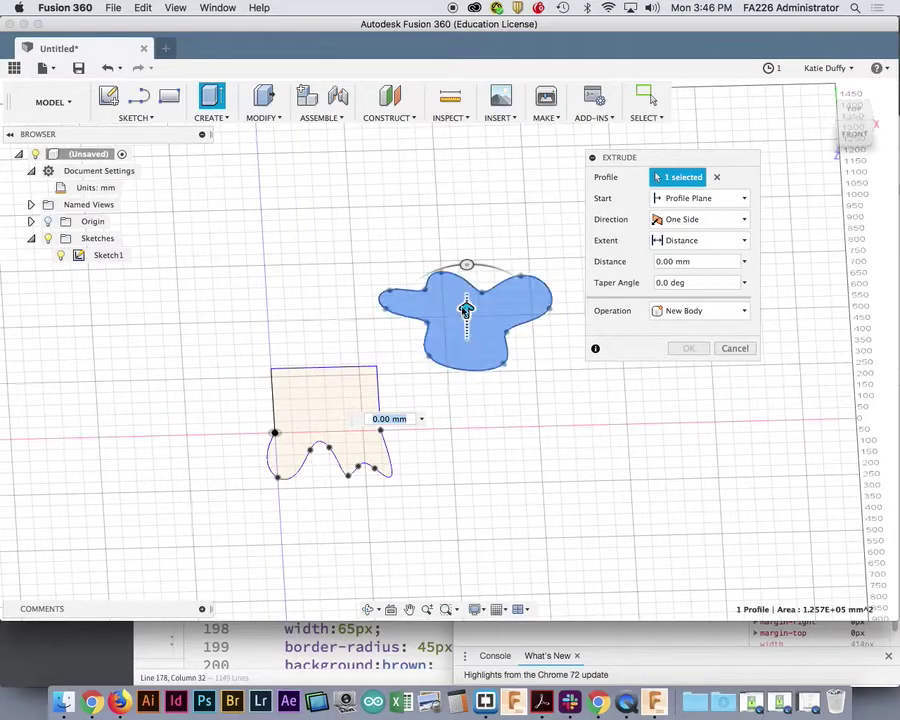
pyautogui.moveTo(466, 310); pyautogui.dragTo(481, 192)
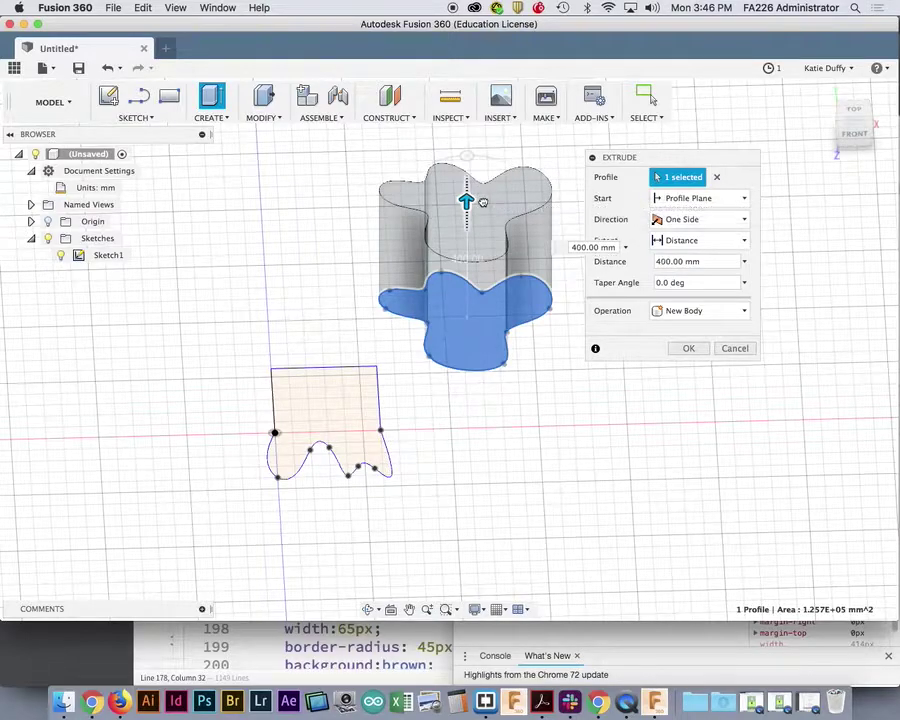
pyautogui.click(677, 262)
pyautogui.moveTo(656, 276); pyautogui.dragTo(645, 265)
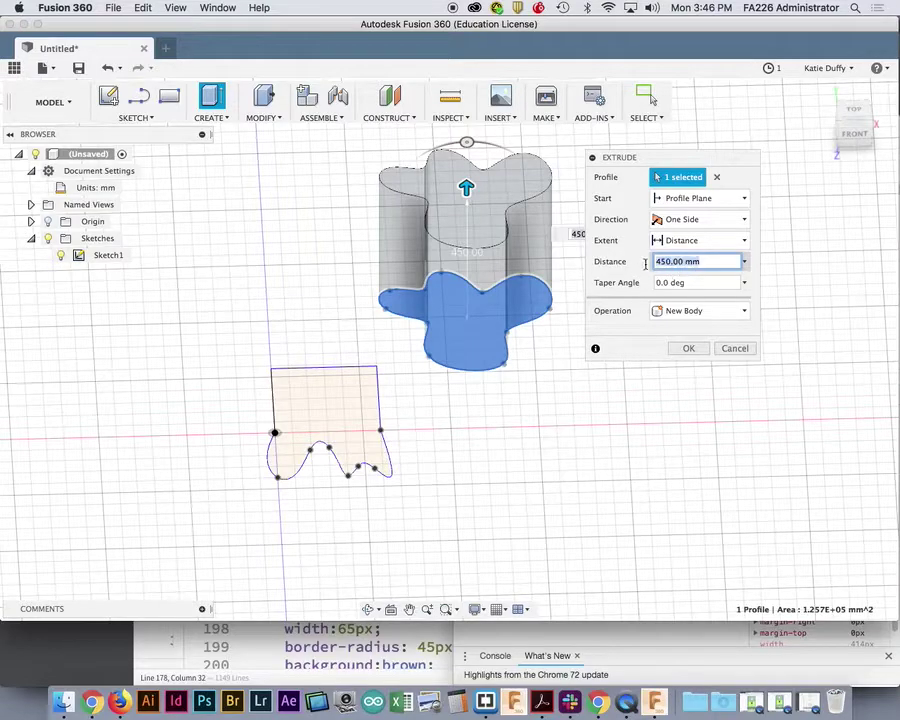
# - Set the extrusion's taper angle to 10 degrees and its distance to 550 mm
pyautogui.click(741, 283)
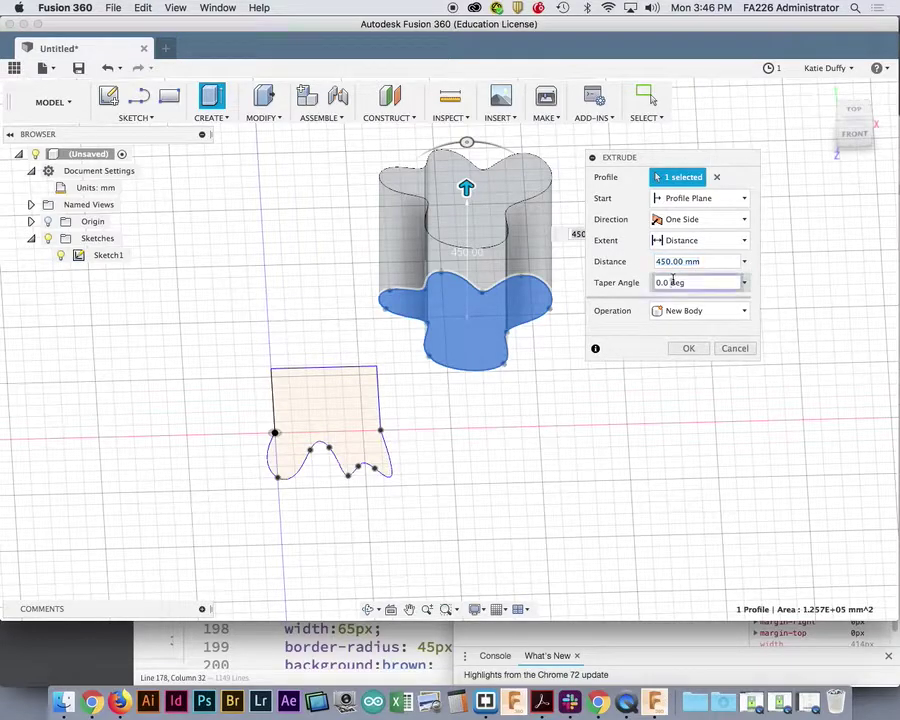
pyautogui.click(747, 284)
pyautogui.click(691, 298)
pyautogui.click(650, 285)
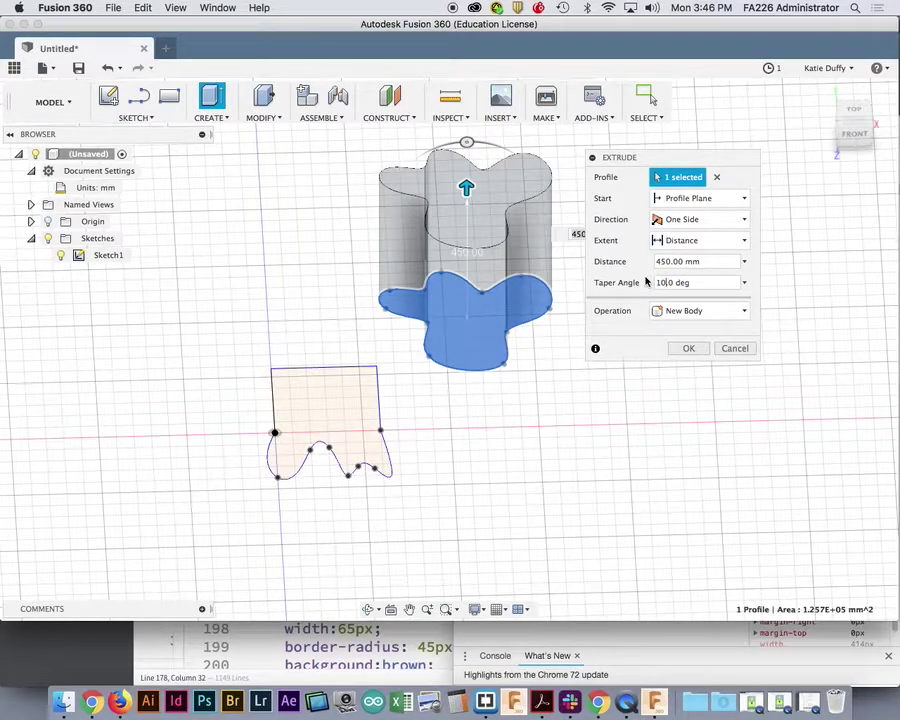
pyautogui.moveTo(471, 196); pyautogui.dragTo(471, 169)
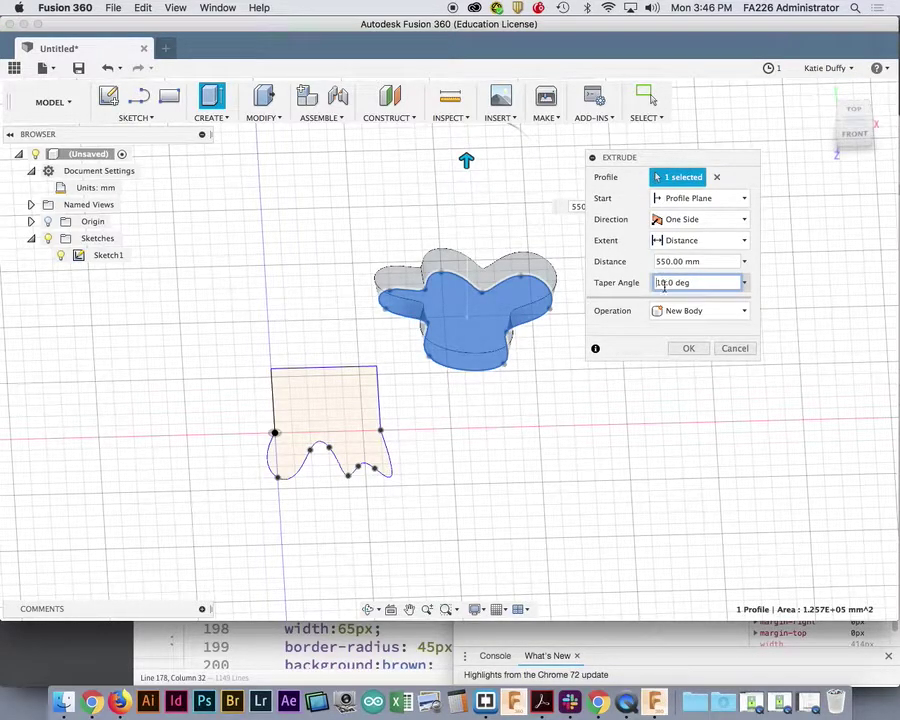
# - Try a taper angle of -10 degrees, then reset it to 0 degrees and complete the 550 mm extrusion
pyautogui.write('-')
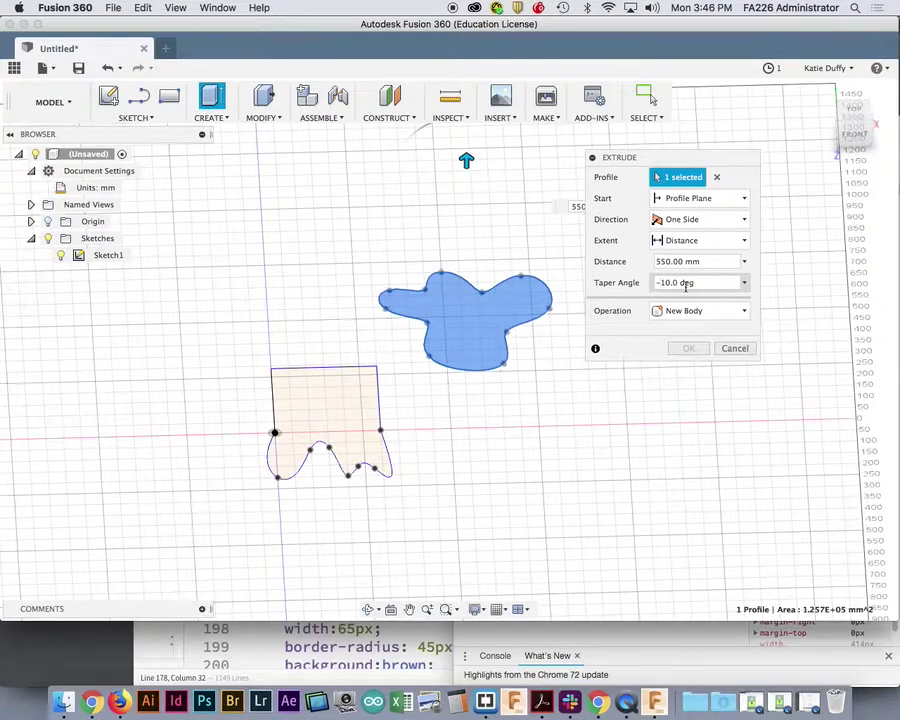
pyautogui.press('BackSpace')
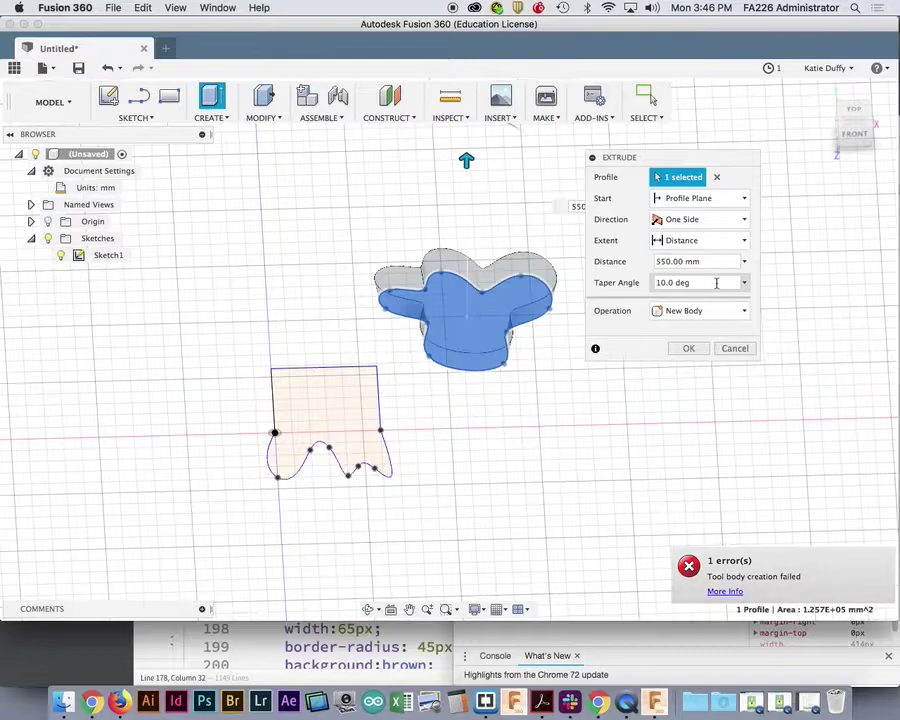
pyautogui.moveTo(670, 283); pyautogui.dragTo(655, 292)
pyautogui.press('BackSpace')
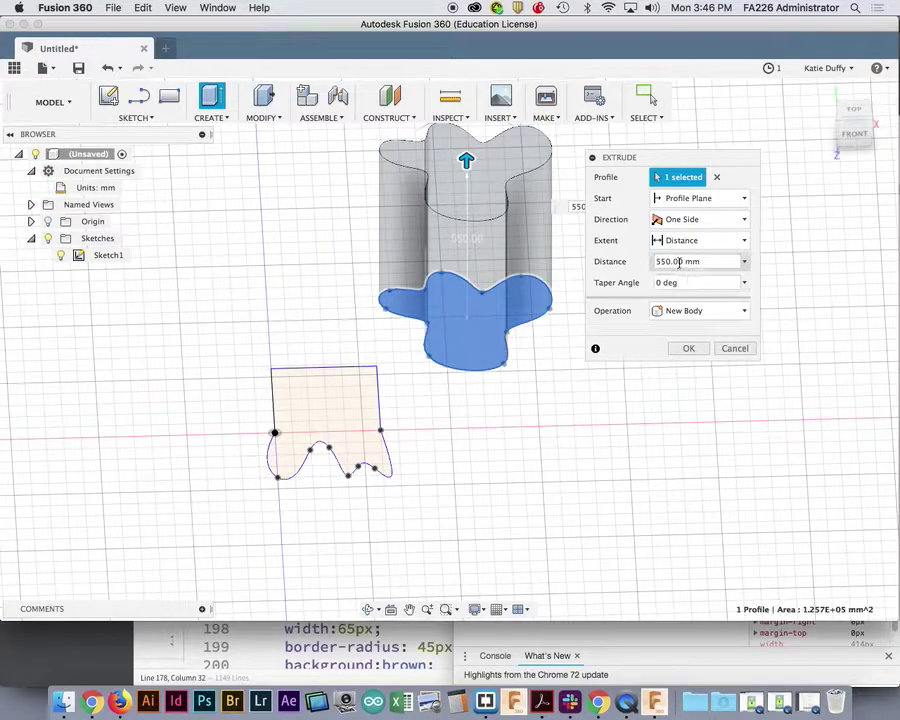
pyautogui.click(694, 348)
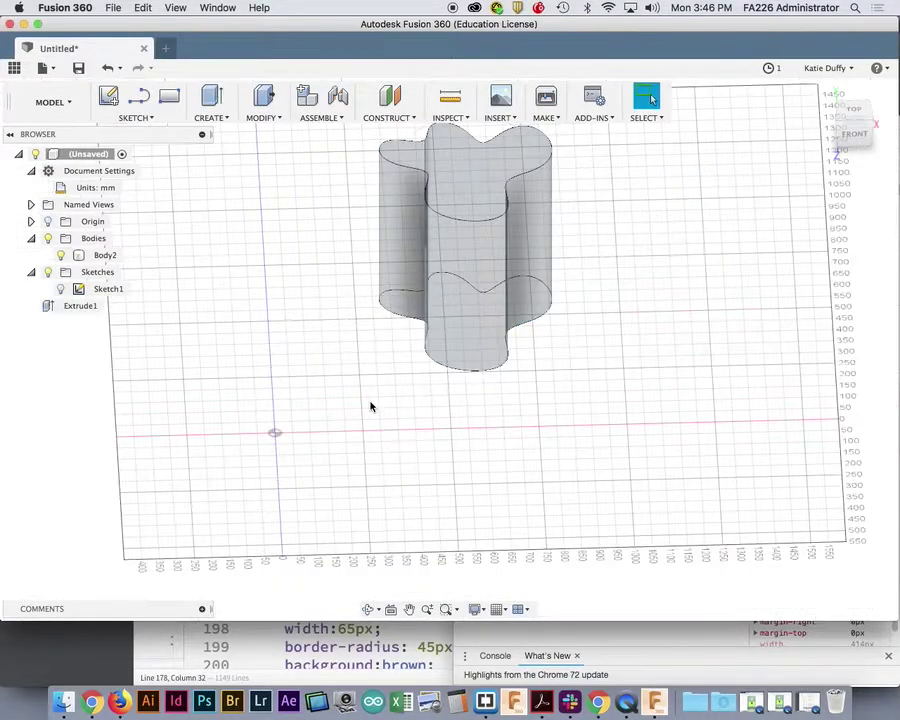
# - Turn Sketch1's visibility back on, toggling it off and on to compare the sketch with the extruded body
pyautogui.click(234, 356)
pyautogui.click(62, 290)
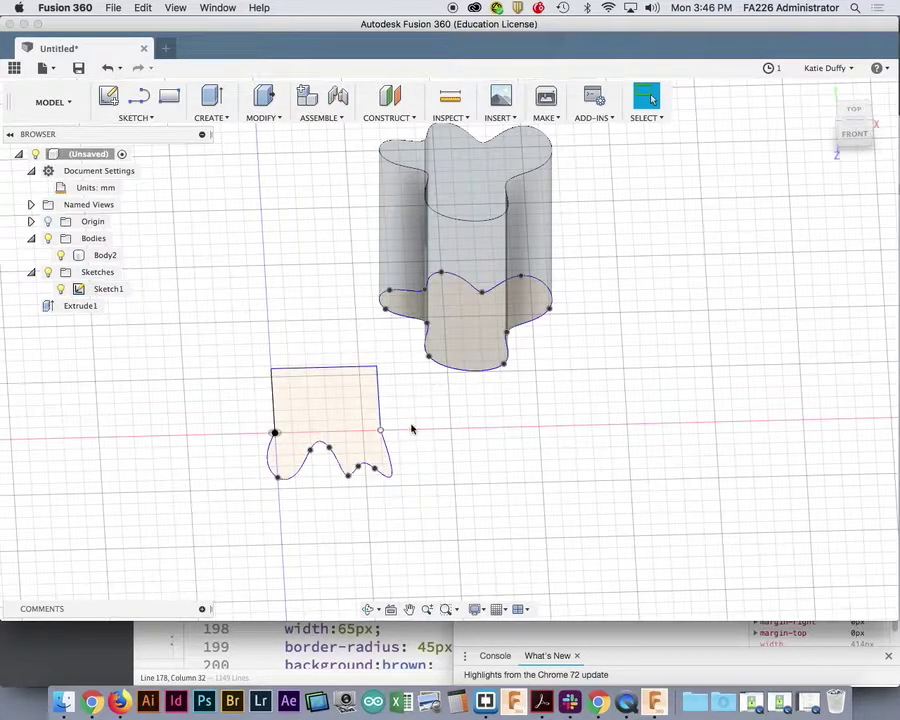
pyautogui.click(61, 290)
pyautogui.click(61, 290)
pyautogui.click(60, 290)
pyautogui.click(60, 290)
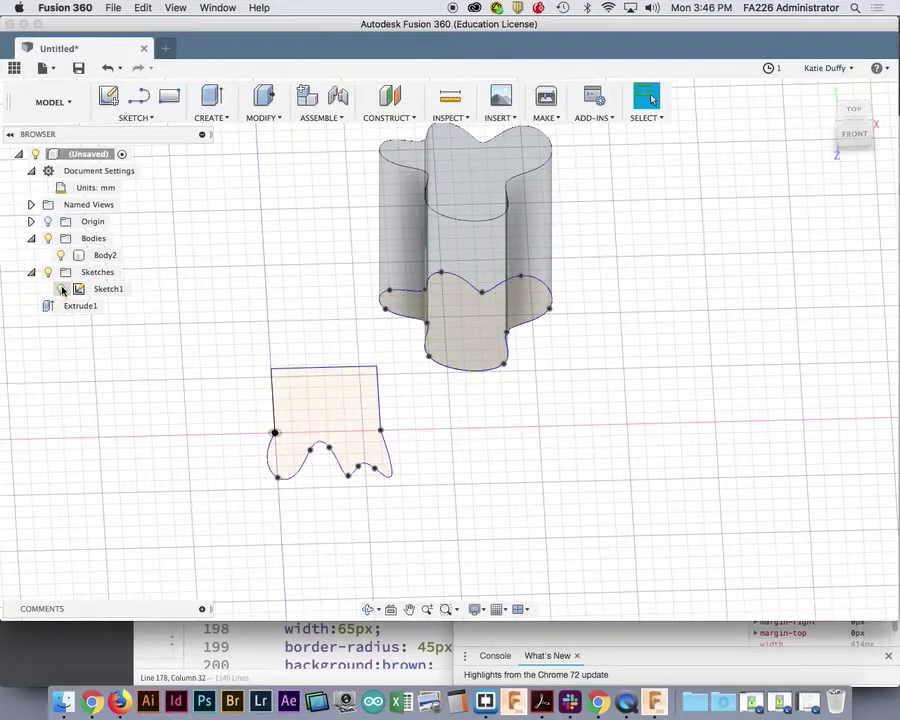
# - Extrude the closed profile with straight sides and a wavy spline edge 300 mm as a new body
pyautogui.click(301, 416)
pyautogui.rightClick(310, 410)
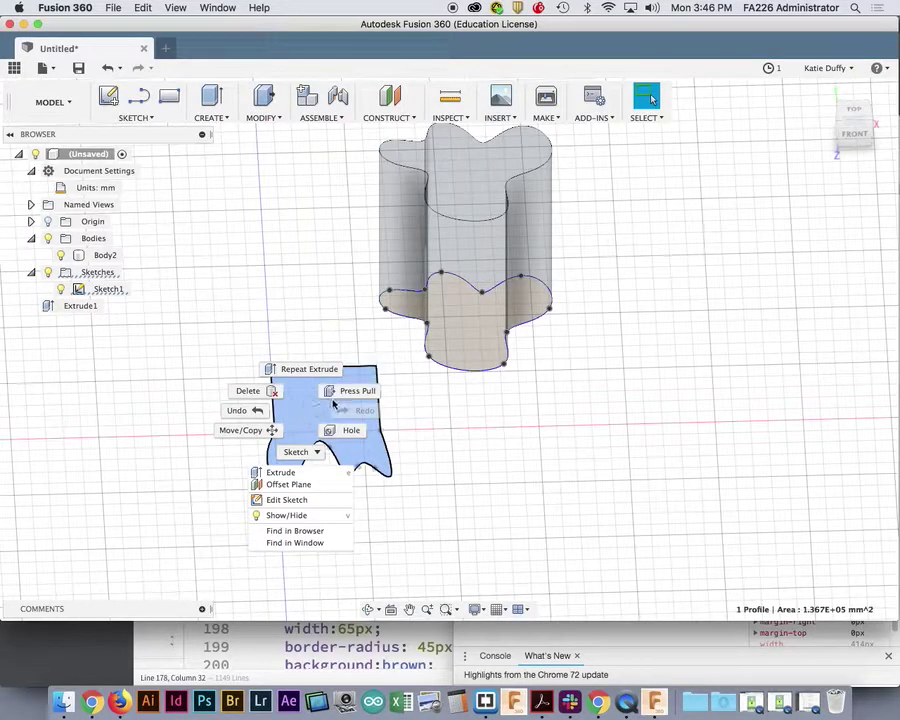
pyautogui.click(210, 117)
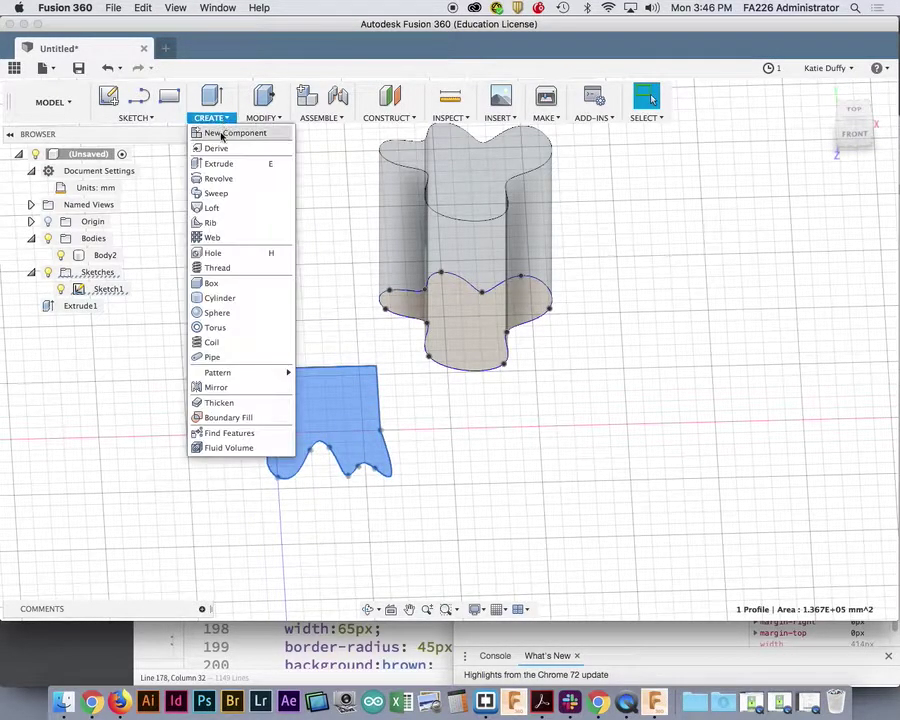
pyautogui.click(229, 164)
pyautogui.moveTo(325, 408); pyautogui.dragTo(326, 330)
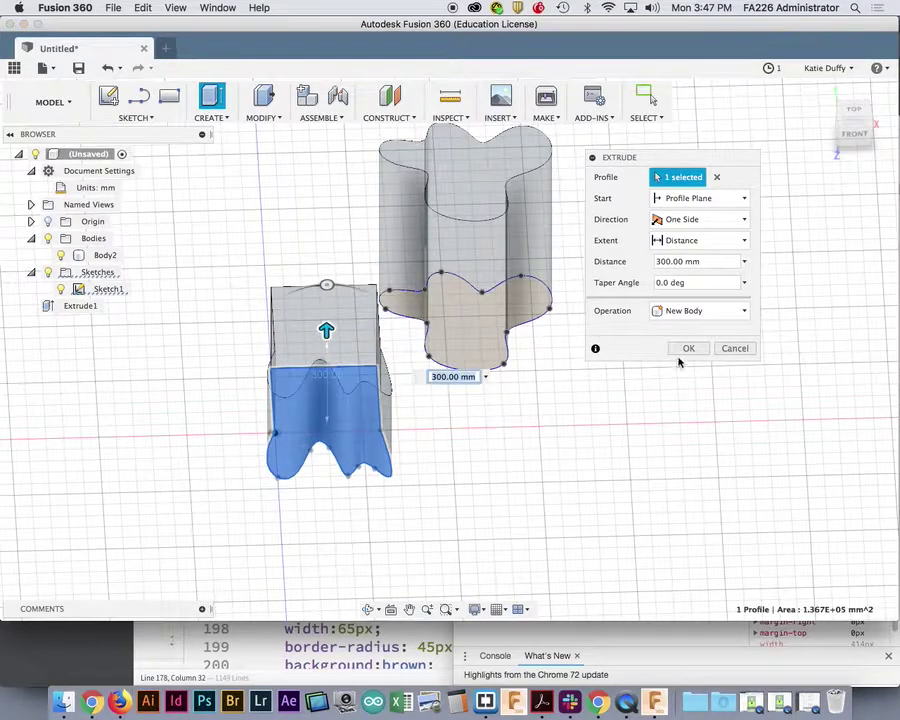
pyautogui.click(687, 347)
# - Hide Sketch1 so that only the two extruded bodies are shown
pyautogui.keyDown('shift'); pyautogui.moveTo(494, 450); pyautogui.dragTo(457, 427, button='middle'); pyautogui.keyUp('shift')
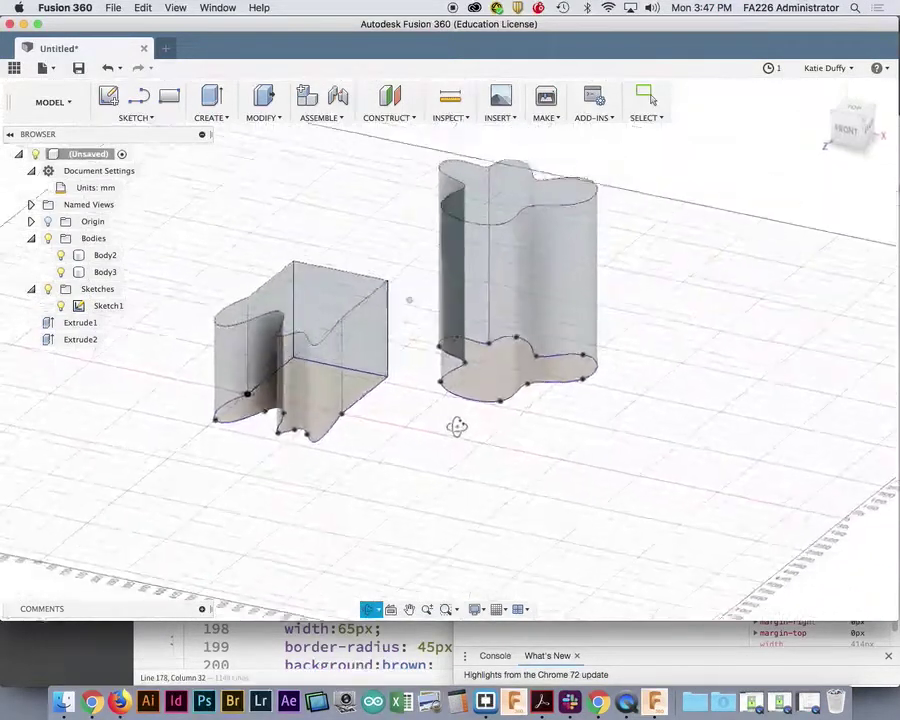
pyautogui.click(62, 308)
pyautogui.click(61, 306)
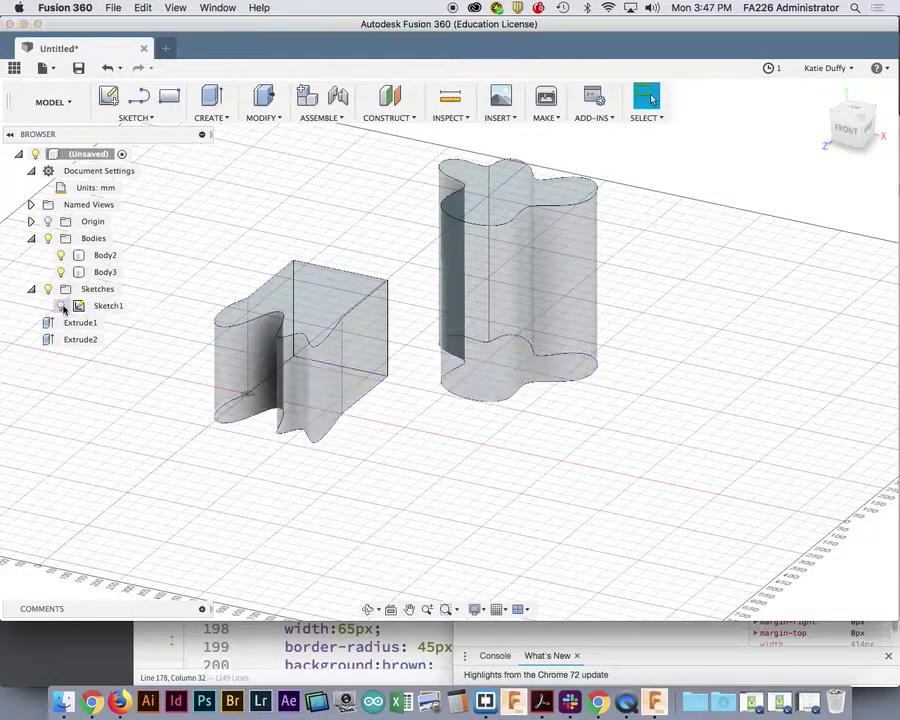
pyautogui.moveTo(438, 464)
pyautogui.keyDown('shift'); pyautogui.mouseDown(button='middle')
pyautogui.moveTo(452, 454)
pyautogui.moveTo(535, 451)
pyautogui.moveTo(613, 460)
pyautogui.moveTo(643, 478)
pyautogui.moveTo(625, 508)
pyautogui.moveTo(694, 520)
pyautogui.moveTo(688, 538)
pyautogui.moveTo(680, 502)
pyautogui.moveTo(681, 522)
pyautogui.moveTo(637, 488)
pyautogui.moveTo(635, 470)
pyautogui.moveTo(628, 506)
pyautogui.moveTo(617, 464)
pyautogui.moveTo(561, 460)
pyautogui.moveTo(609, 471)
pyautogui.moveTo(632, 495)
pyautogui.mouseUp(button='middle'); pyautogui.keyUp('shift')
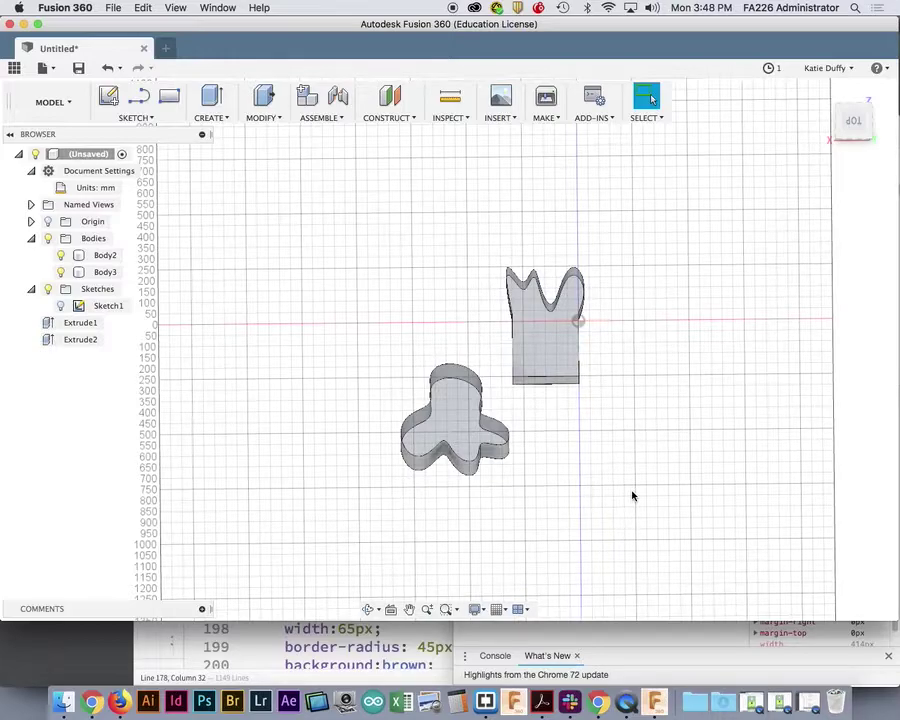
# - Toggle the visibility of Body2 and Body3 off and on to identify each extruded body
pyautogui.click(94, 238)
pyautogui.click(60, 255)
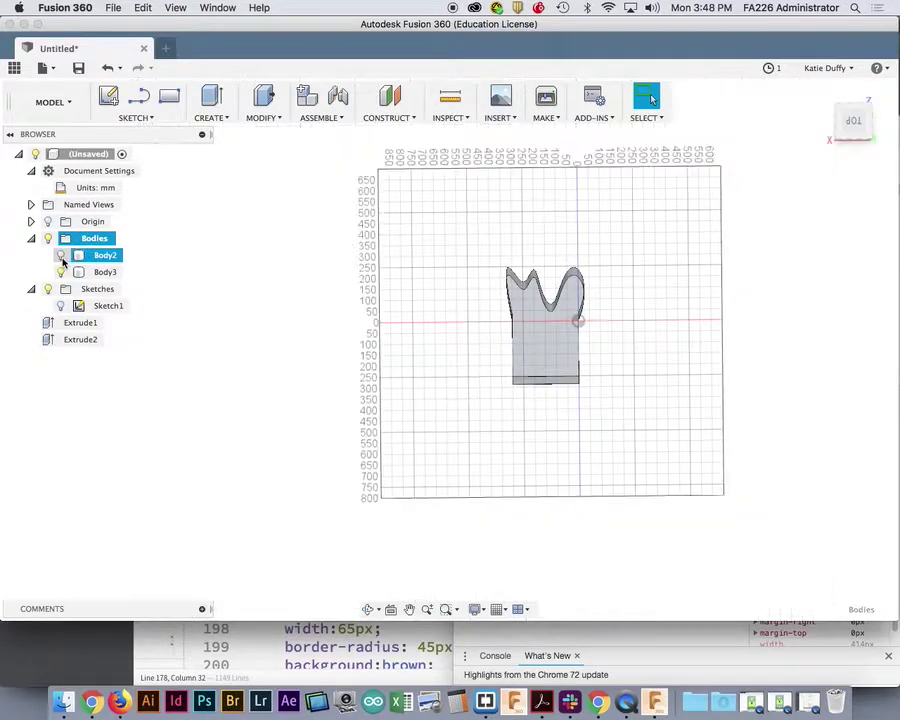
pyautogui.click(60, 255)
pyautogui.click(61, 272)
pyautogui.click(61, 272)
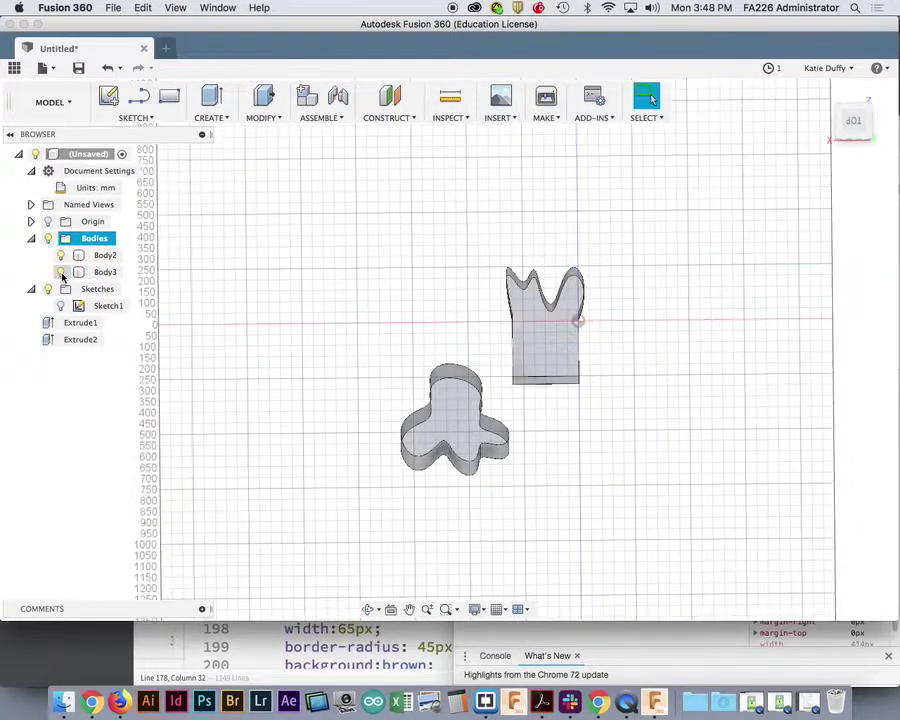
pyautogui.click(61, 256)
pyautogui.click(61, 256)
# - Examine both extruded bodies from above and from an angled back view, at different zoom levels
pyautogui.scroll(1, 436, 464)
pyautogui.scroll(-2, 510, 390)
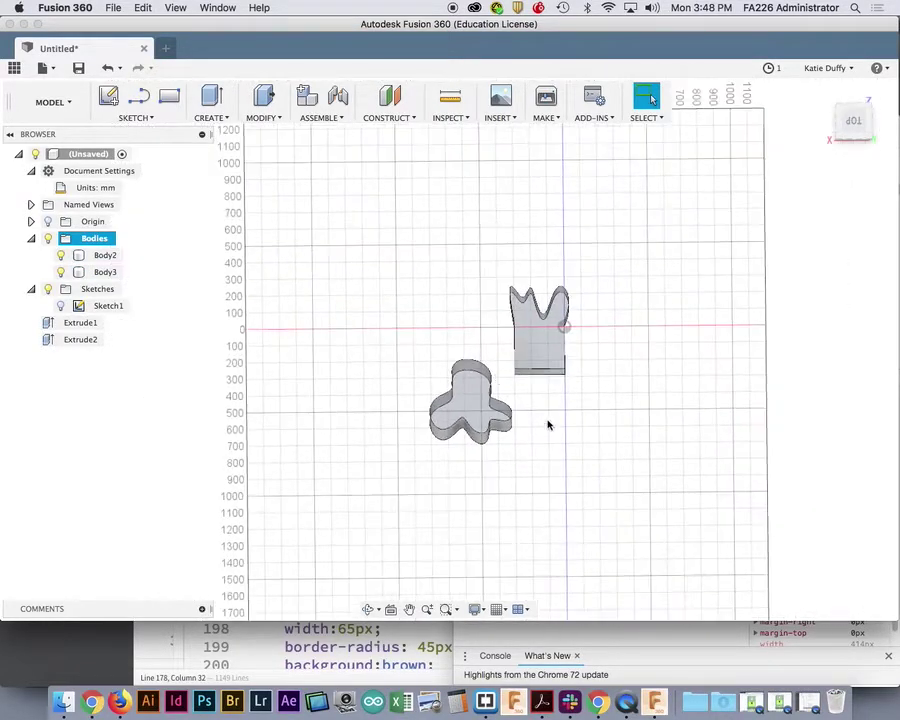
pyautogui.keyDown('shift'); pyautogui.moveTo(590, 428); pyautogui.dragTo(554, 364, button='middle'); pyautogui.keyUp('shift')
pyautogui.rightClick(553, 362)
pyautogui.click(673, 385)
pyautogui.scroll(-3, 673, 391)
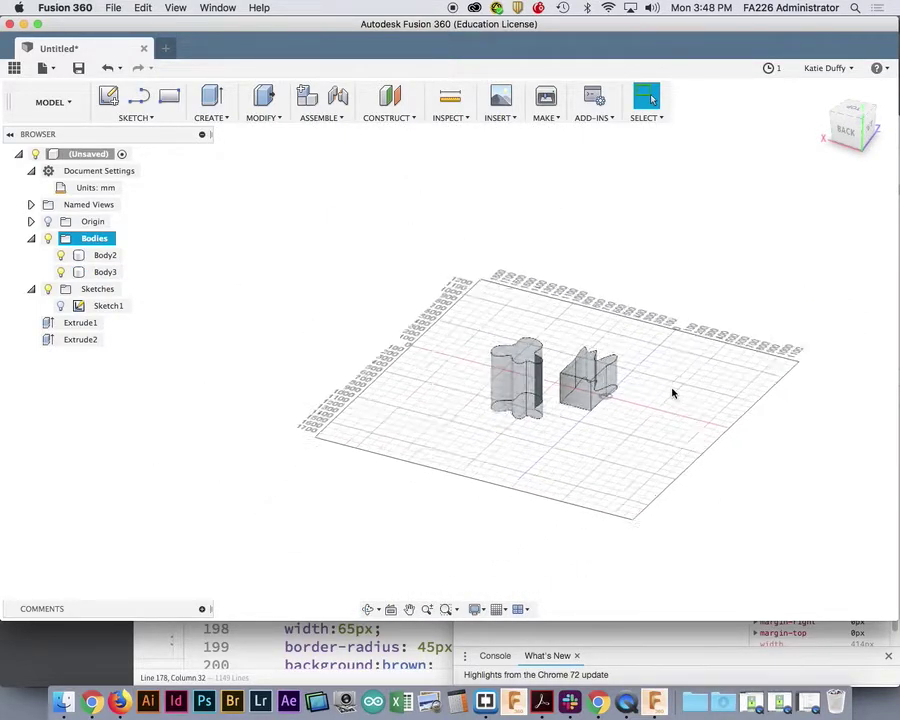
pyautogui.scroll(5, 673, 392)
pyautogui.moveTo(647, 410); pyautogui.dragTo(662, 407, button='middle')
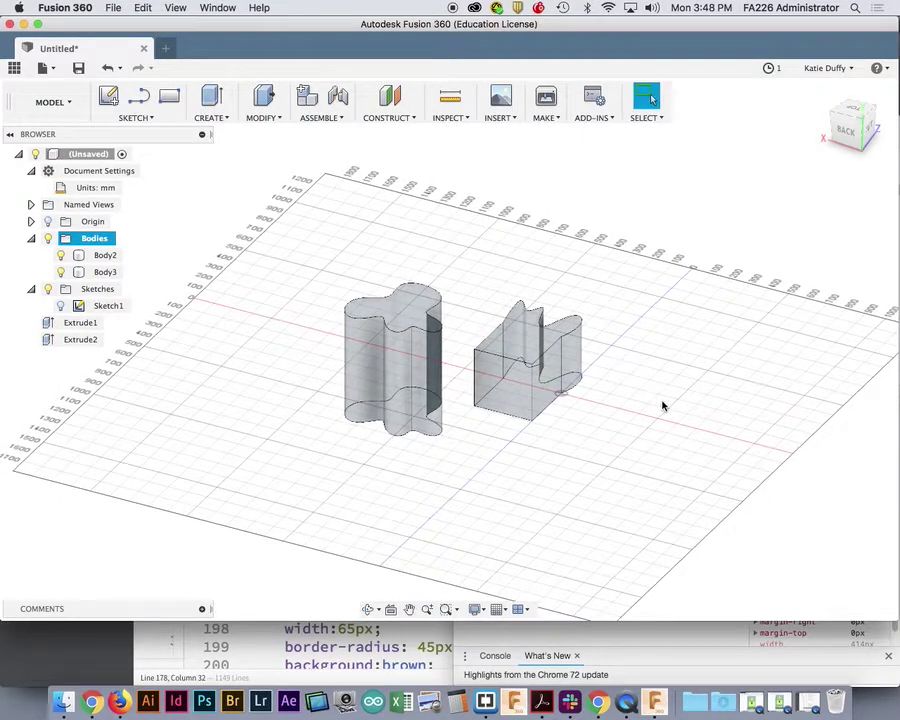
pyautogui.scroll(3, 611, 416)
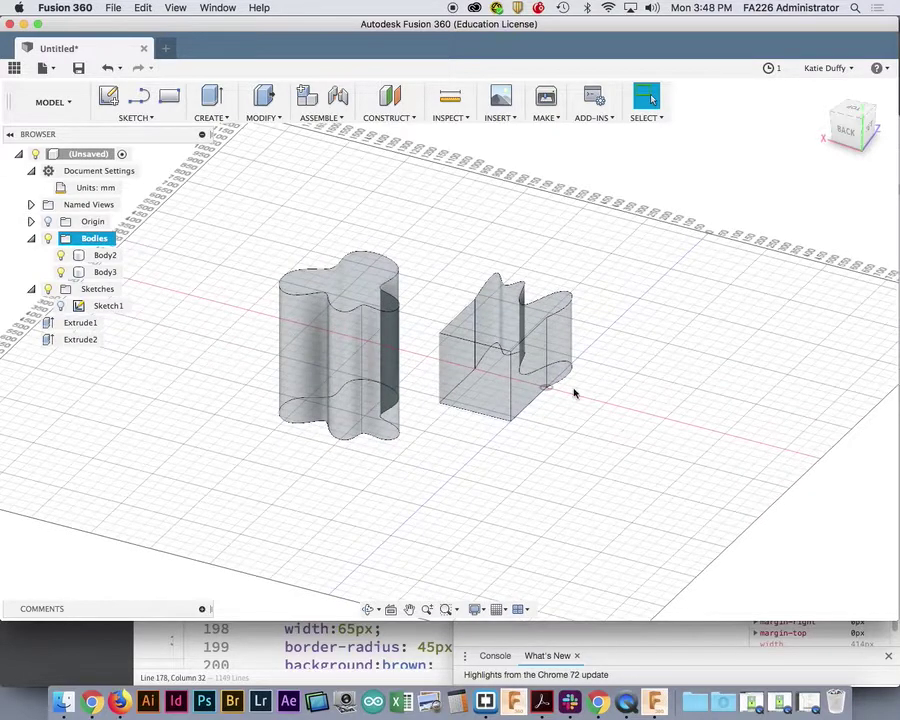
# - Set up a constant-radius Fillet on the vertical corner edge of the wavy block, with a radius of 125 mm
pyautogui.click(227, 120)
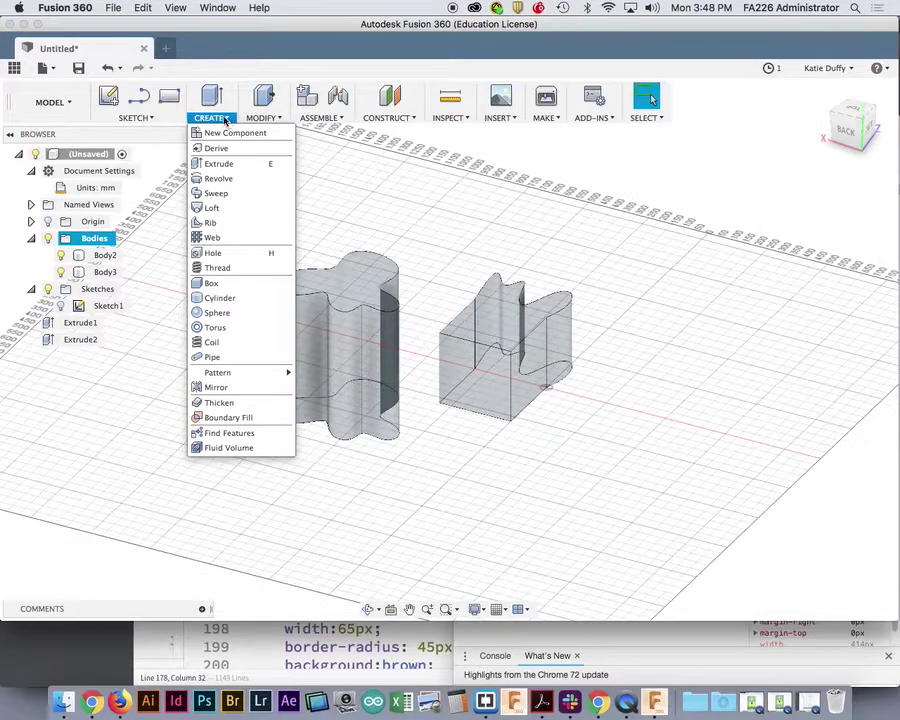
pyautogui.moveTo(277, 118)
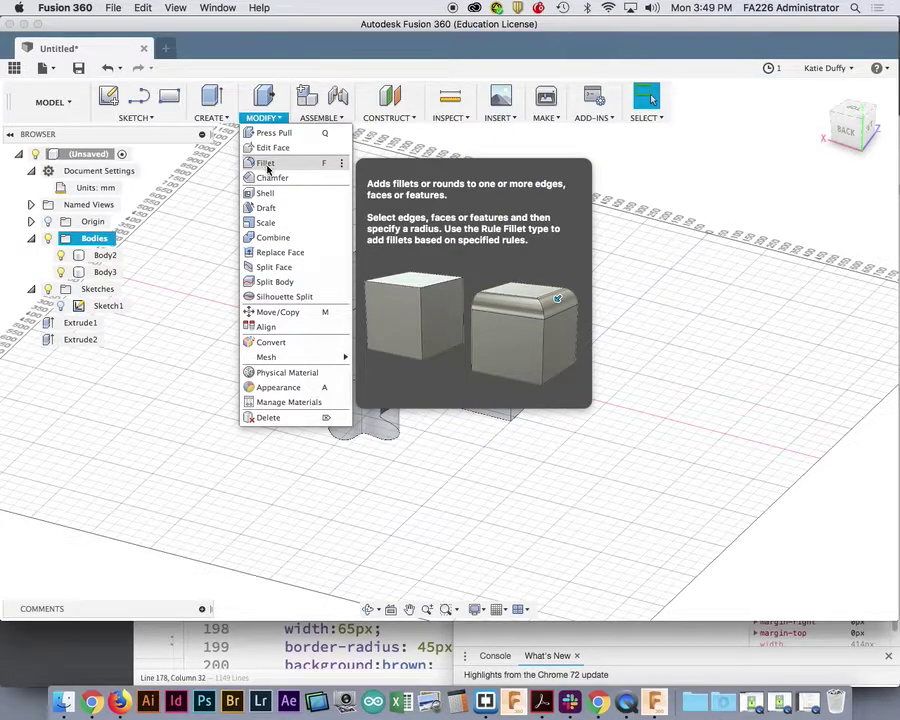
pyautogui.click(266, 164)
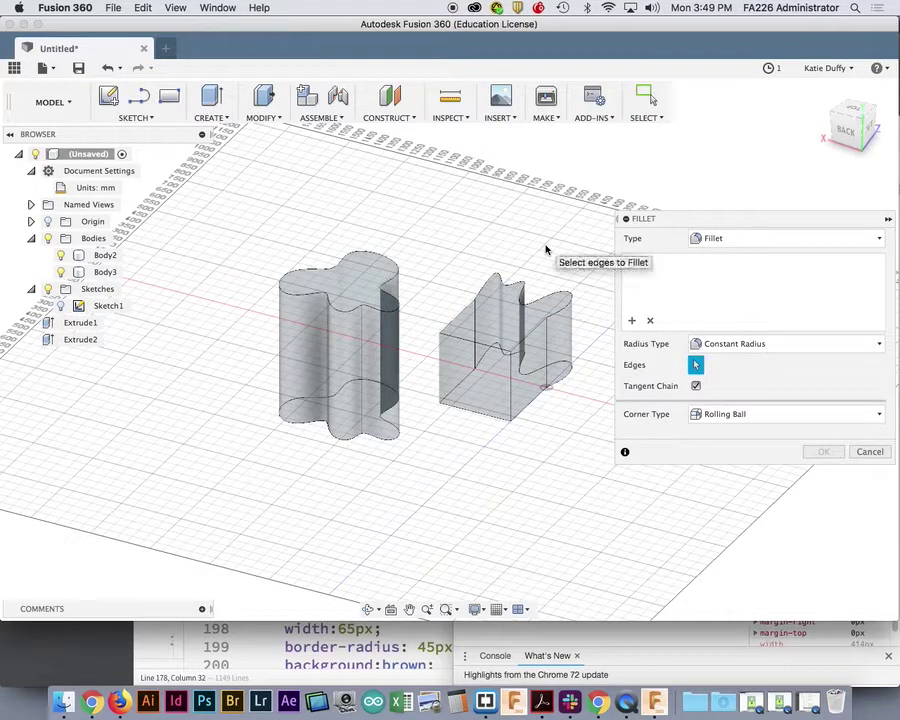
pyautogui.scroll(3, 530, 360)
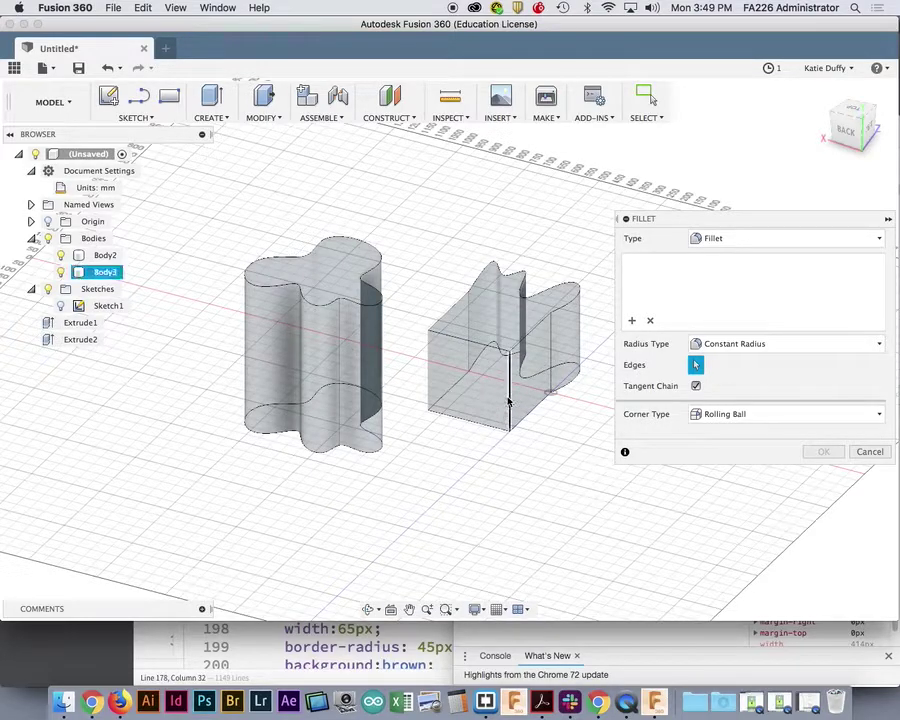
pyautogui.click(509, 402)
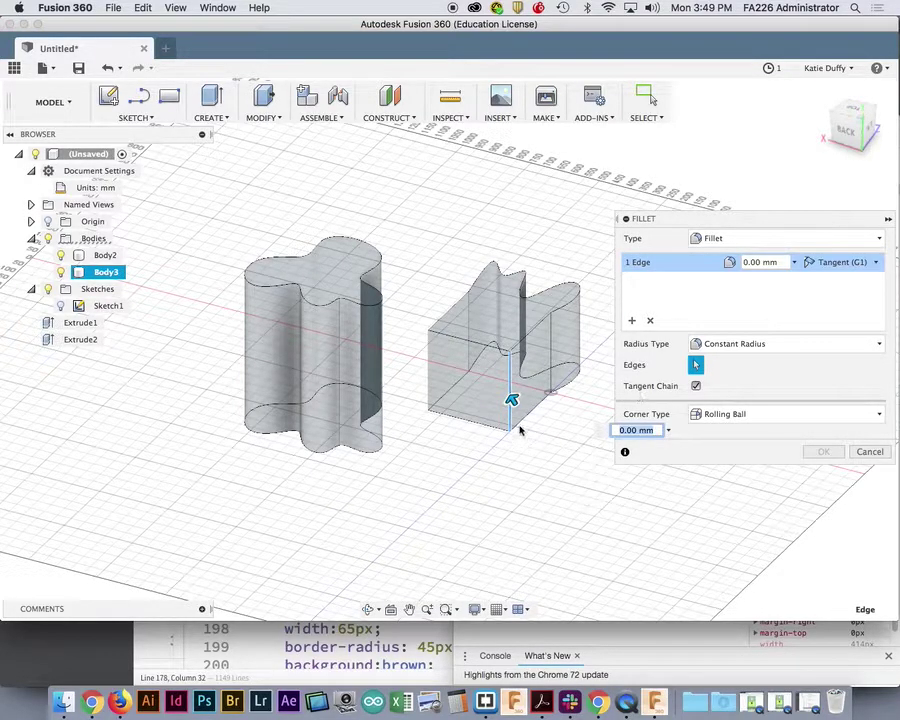
pyautogui.moveTo(512, 401); pyautogui.dragTo(507, 386)
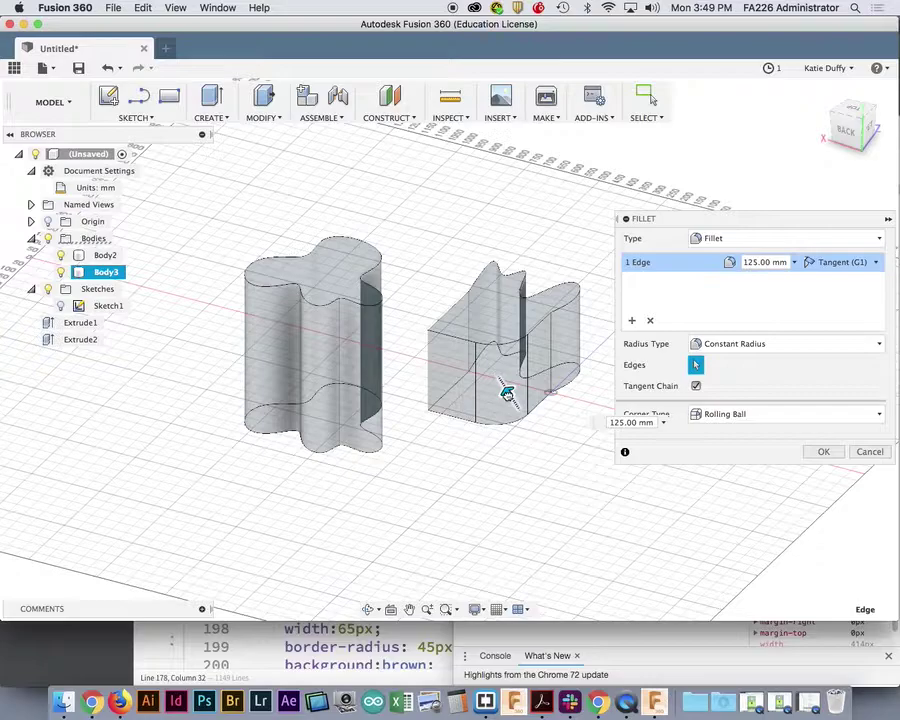
# - Try a corner fillet radius of 275 mm, then set it to 100 mm and complete the fillet
pyautogui.keyDown('shift'); pyautogui.moveTo(507, 466); pyautogui.dragTo(554, 540, button='middle'); pyautogui.keyUp('shift')
pyautogui.moveTo(525, 317); pyautogui.dragTo(500, 316)
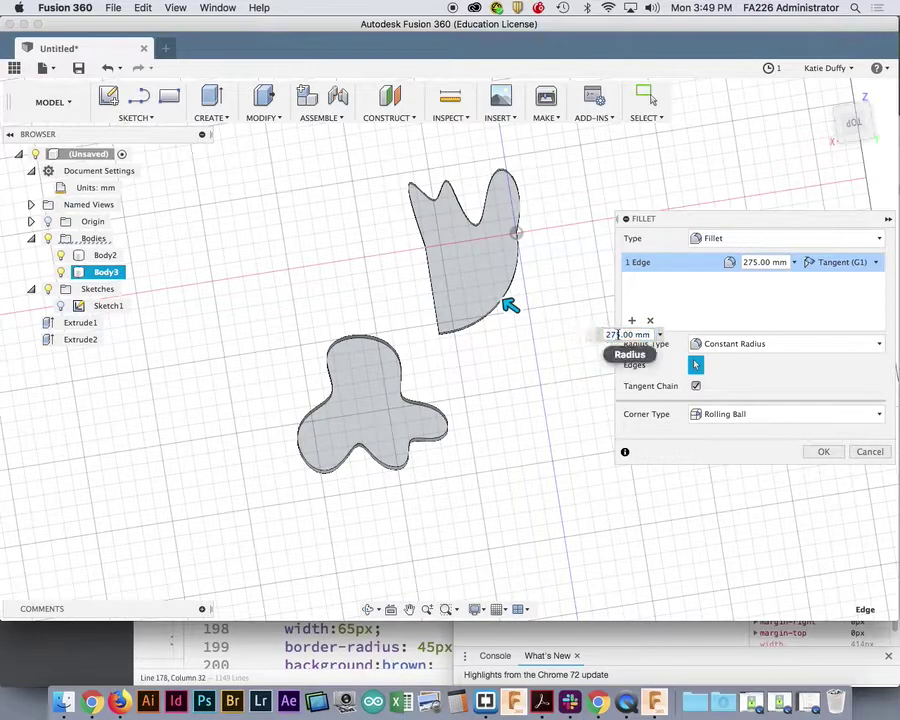
pyautogui.moveTo(510, 305); pyautogui.dragTo(527, 316)
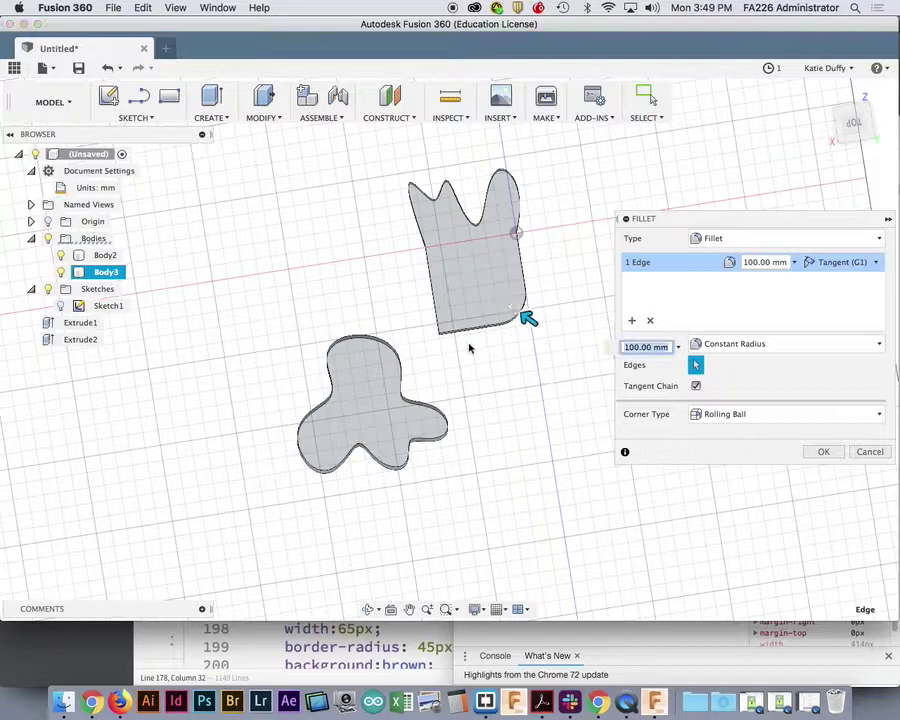
pyautogui.keyDown('shift'); pyautogui.moveTo(472, 358); pyautogui.dragTo(453, 329, button='middle'); pyautogui.keyUp('shift')
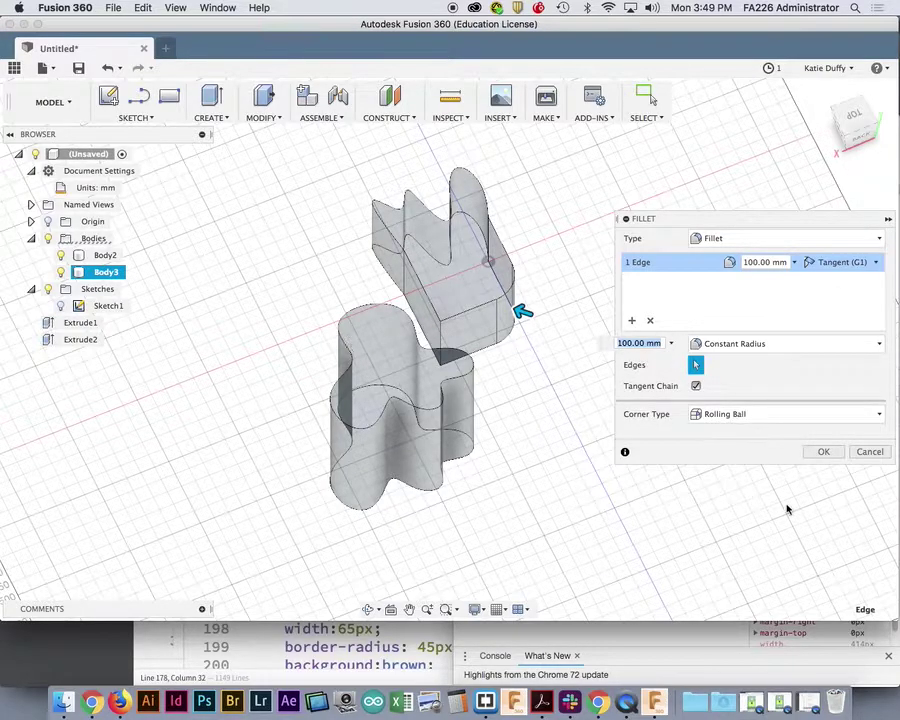
pyautogui.click(822, 452)
pyautogui.keyDown('shift'); pyautogui.moveTo(617, 346); pyautogui.dragTo(563, 360, button='middle'); pyautogui.keyUp('shift')
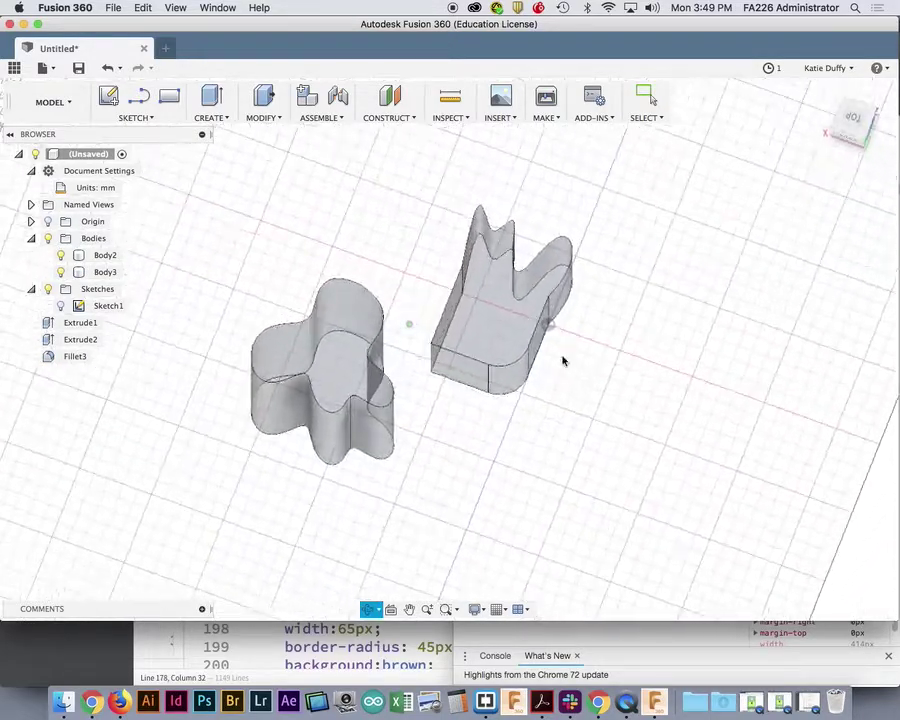
# - Set up a constant-radius Fillet on all five edges around the wavy block's top face, with a radius of 37.5 mm
pyautogui.click(538, 334)
pyautogui.keyDown('shift'); pyautogui.click(512, 366); pyautogui.keyUp('shift')
pyautogui.keyDown('shift'); pyautogui.click(465, 359); pyautogui.keyUp('shift')
pyautogui.keyDown('shift'); pyautogui.click(443, 311); pyautogui.keyUp('shift')
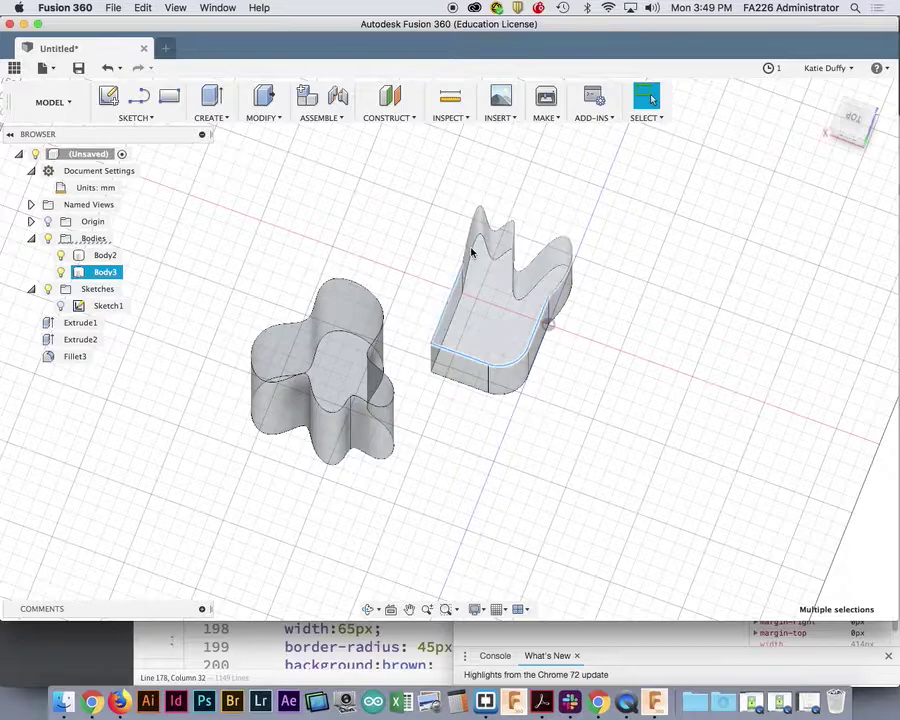
pyautogui.keyDown('shift'); pyautogui.click(468, 243); pyautogui.keyUp('shift')
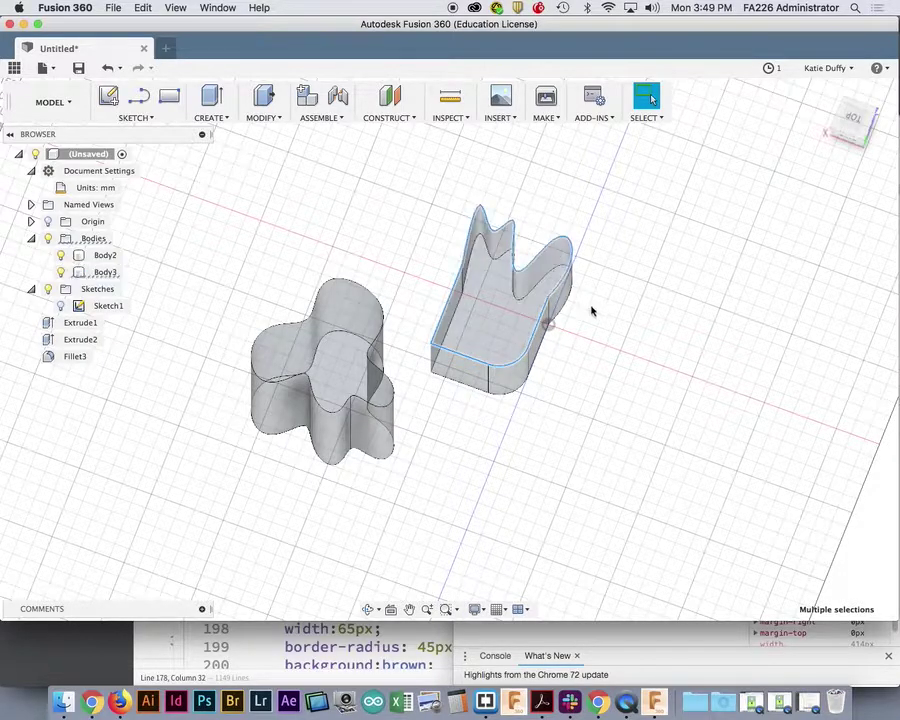
pyautogui.scroll(5, 610, 320)
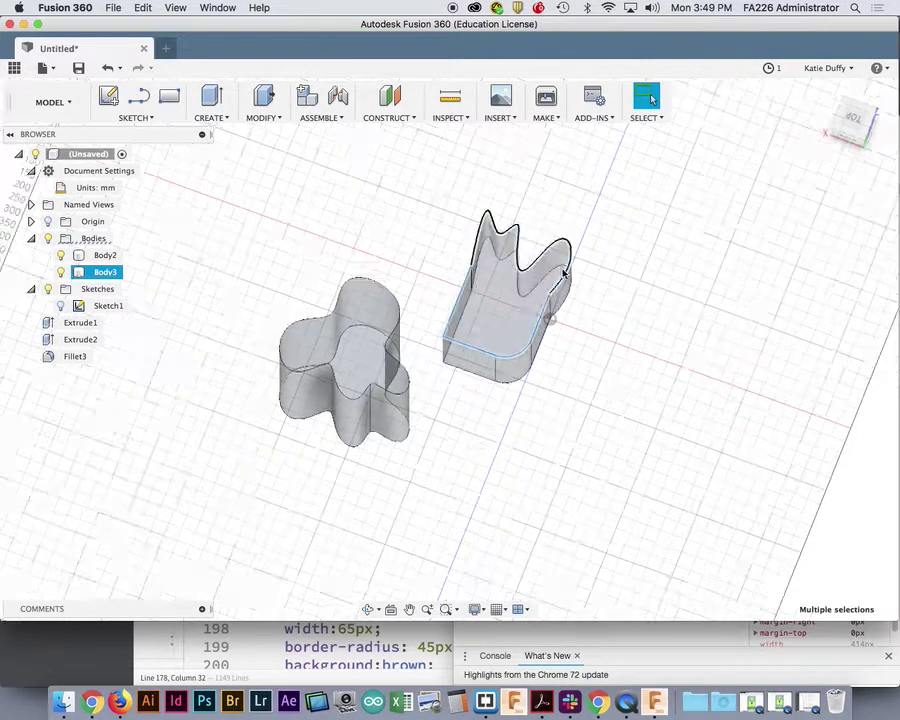
pyautogui.keyDown('shift'); pyautogui.moveTo(605, 330); pyautogui.dragTo(655, 285, button='middle'); pyautogui.keyUp('shift')
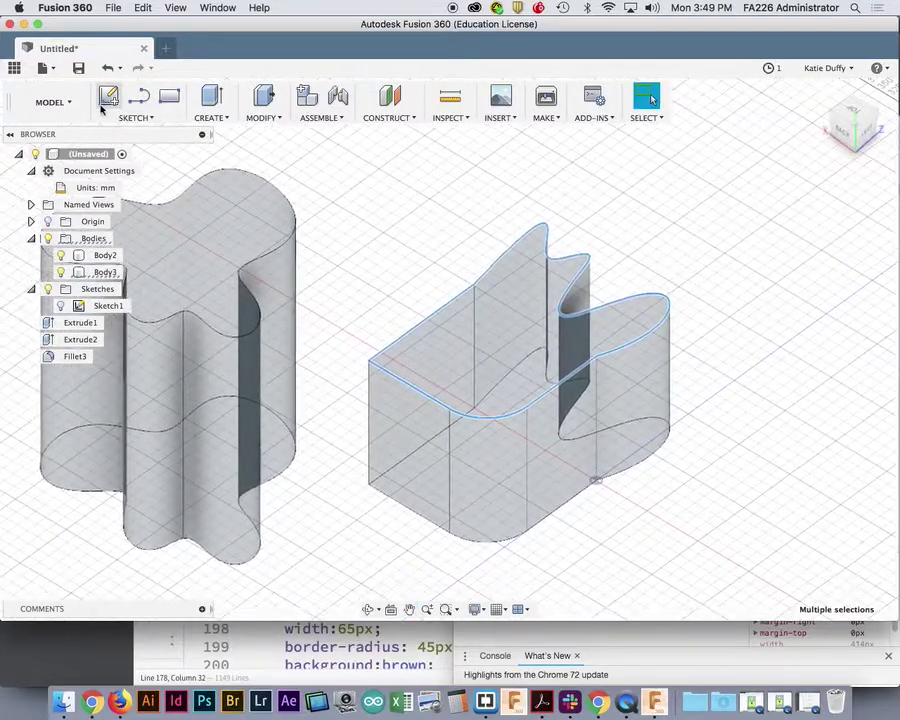
pyautogui.click(265, 118)
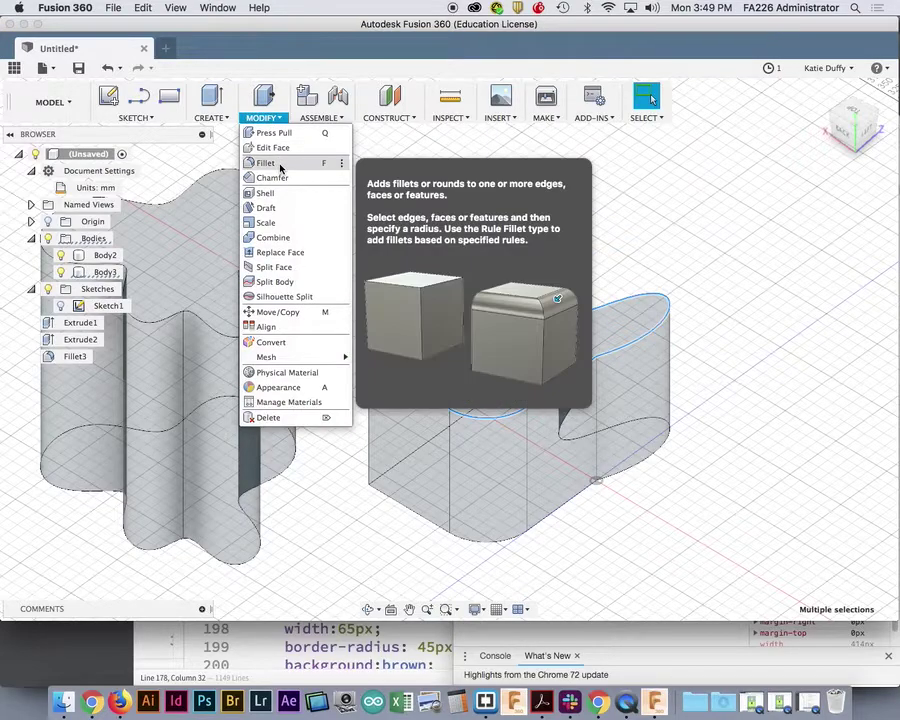
pyautogui.click(280, 164)
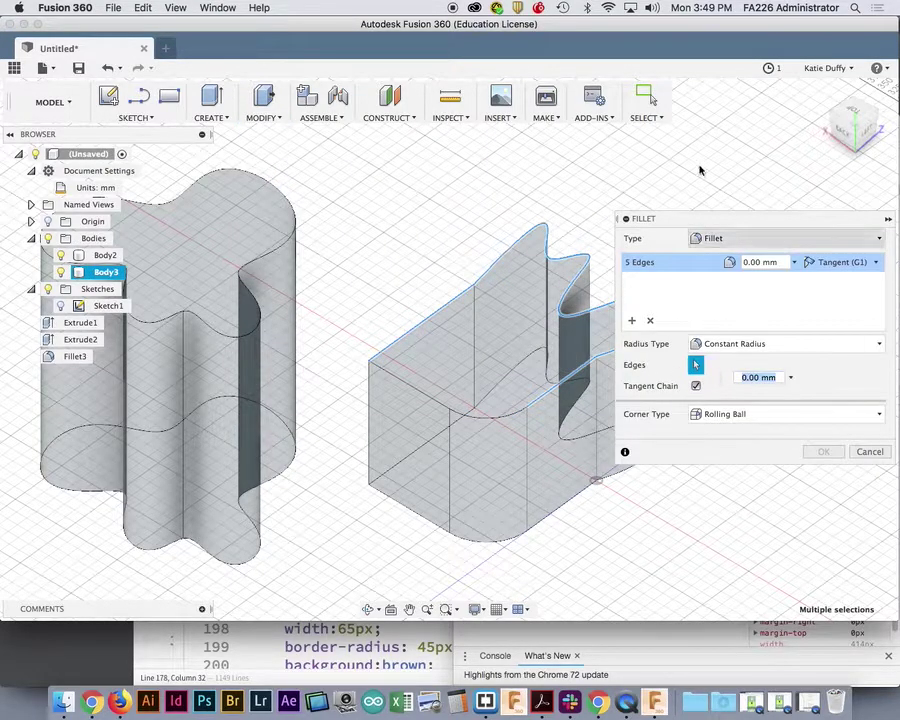
pyautogui.moveTo(696, 222); pyautogui.dragTo(811, 170)
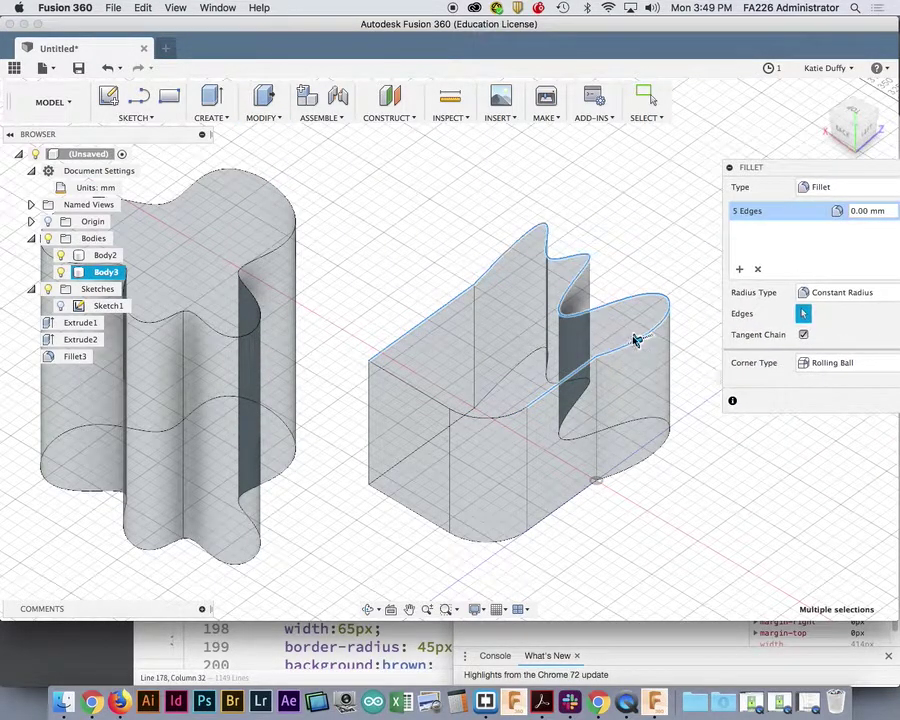
pyautogui.moveTo(634, 341); pyautogui.dragTo(633, 342)
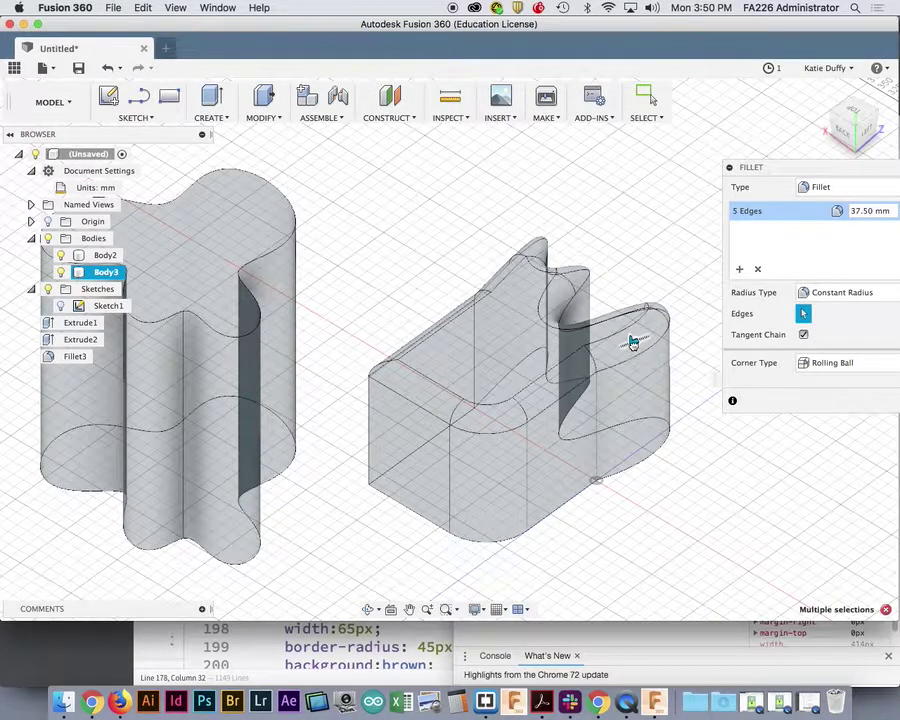
# - Try a top-edge fillet radius of 40 mm, then set it to 50.5 mm and complete the fillet
pyautogui.moveTo(803, 167); pyautogui.dragTo(722, 408)
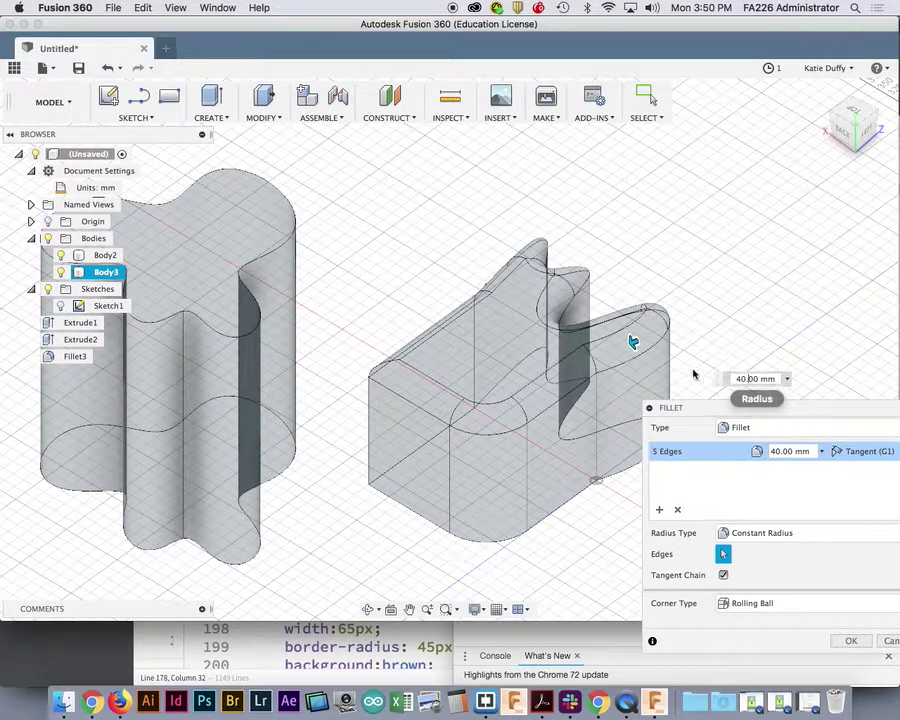
pyautogui.moveTo(634, 343)
pyautogui.mouseDown()
pyautogui.moveTo(625, 341)
pyautogui.moveTo(632, 343)
pyautogui.mouseUp()
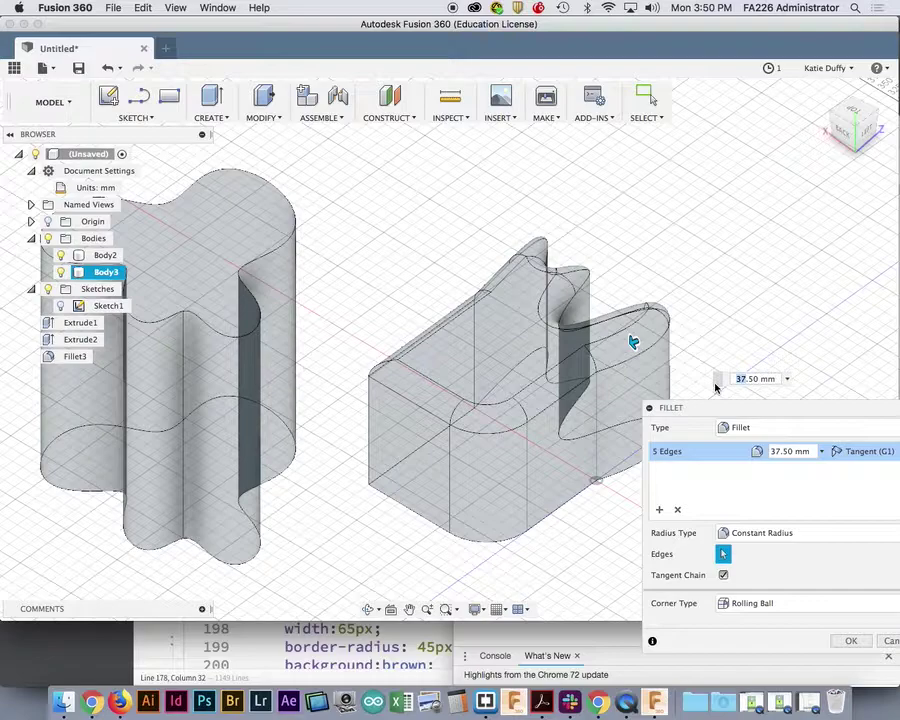
pyautogui.press('Return')
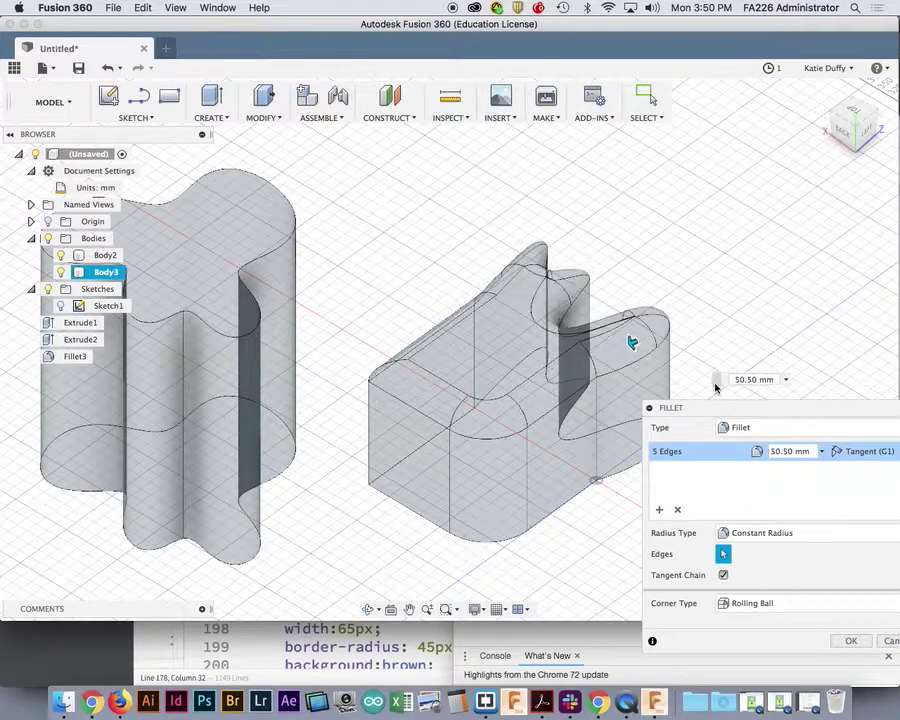
pyautogui.press('Return')
pyautogui.keyDown('shift'); pyautogui.moveTo(670, 428); pyautogui.dragTo(699, 456, button='middle'); pyautogui.keyUp('shift')
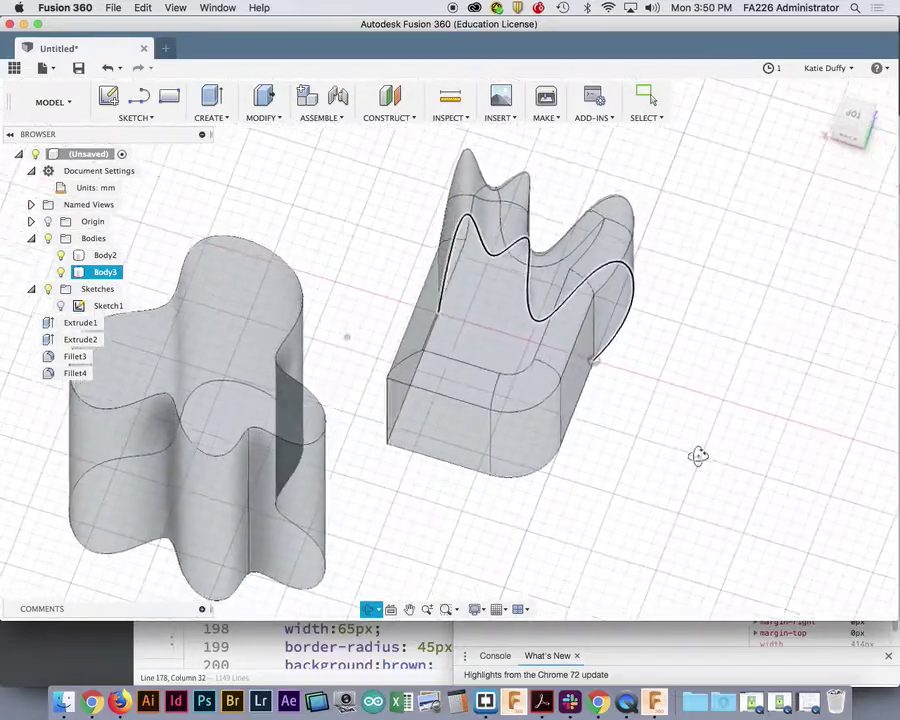
pyautogui.click(671, 446)
pyautogui.scroll(-5, 671, 446)
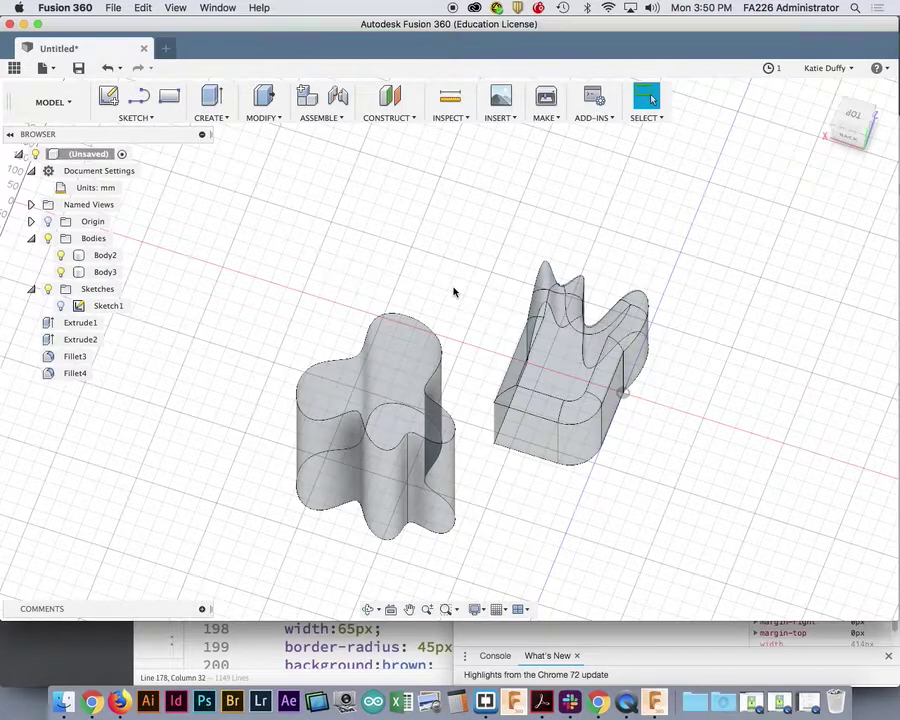
# - Set up an equal-distance Chamfer on the lobed column's top edge, trying a distance of 20 mm and then 30 mm
pyautogui.click(265, 118)
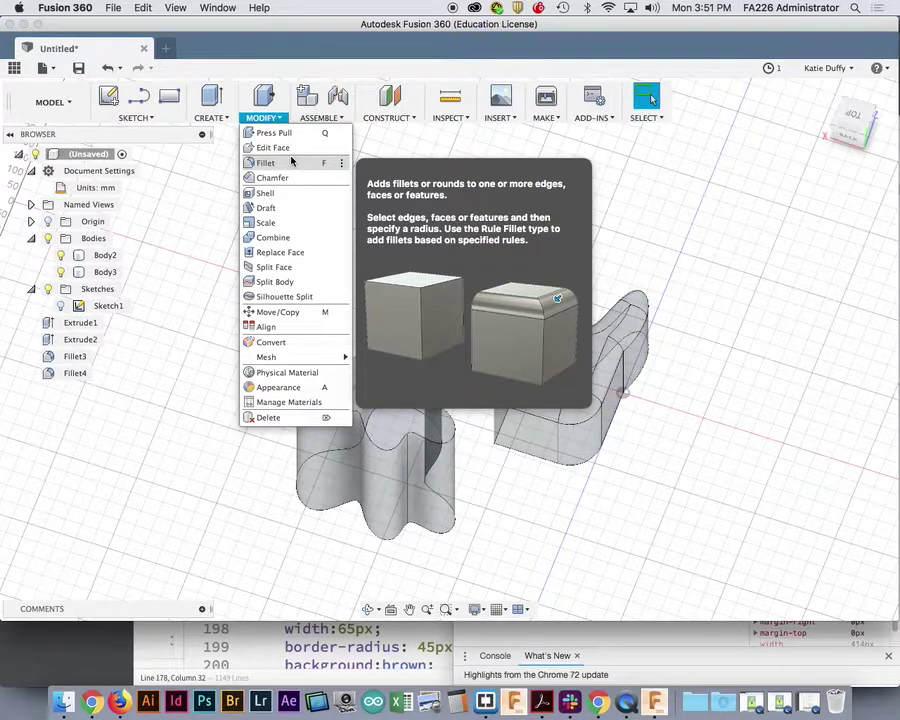
pyautogui.click(526, 502)
pyautogui.click(437, 378)
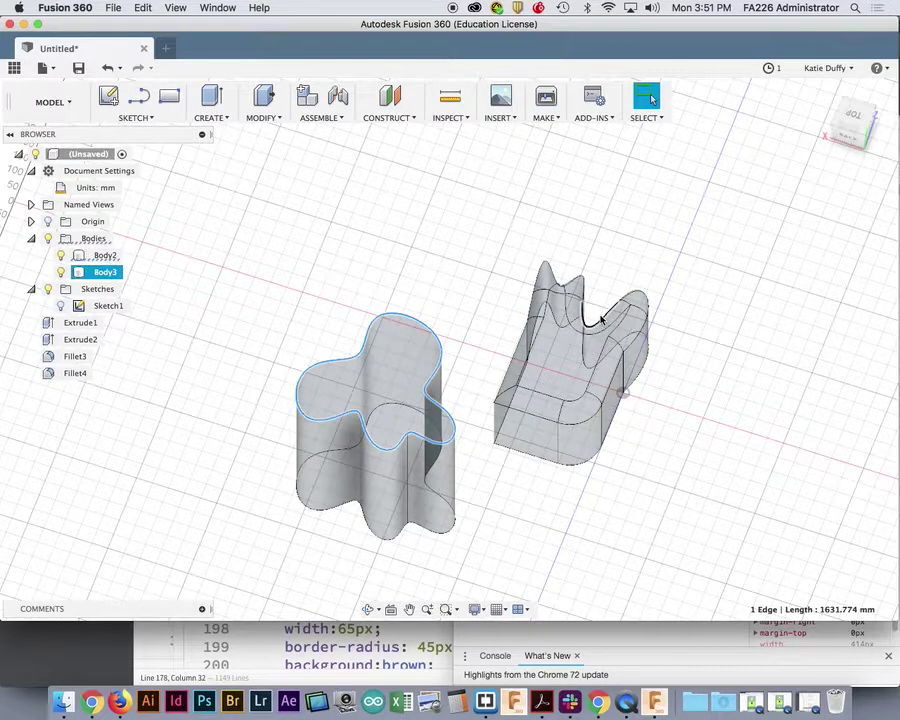
pyautogui.click(257, 118)
pyautogui.click(285, 177)
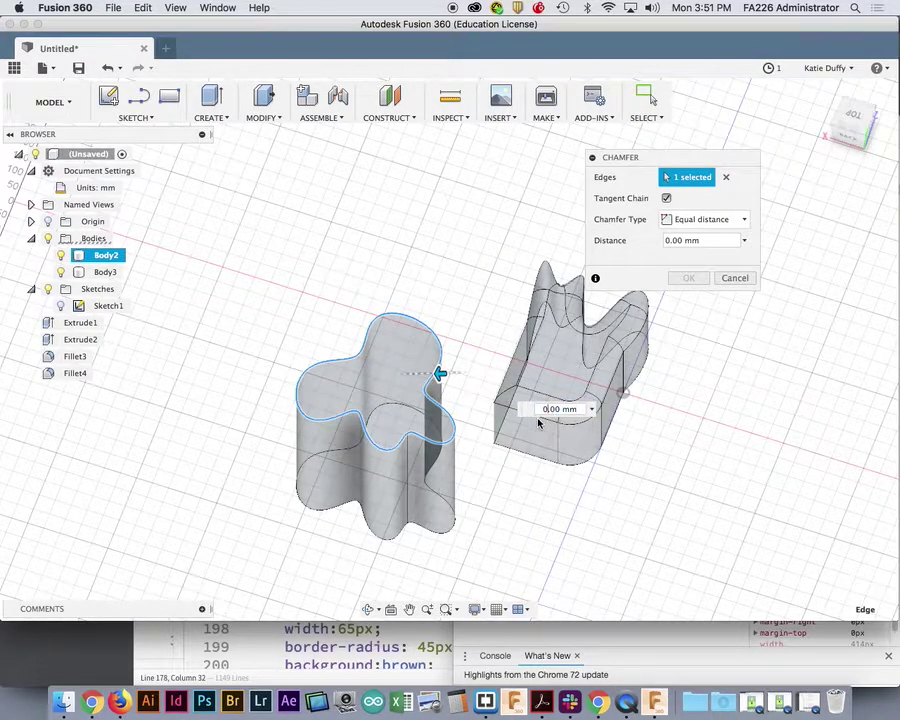
pyautogui.write('20')
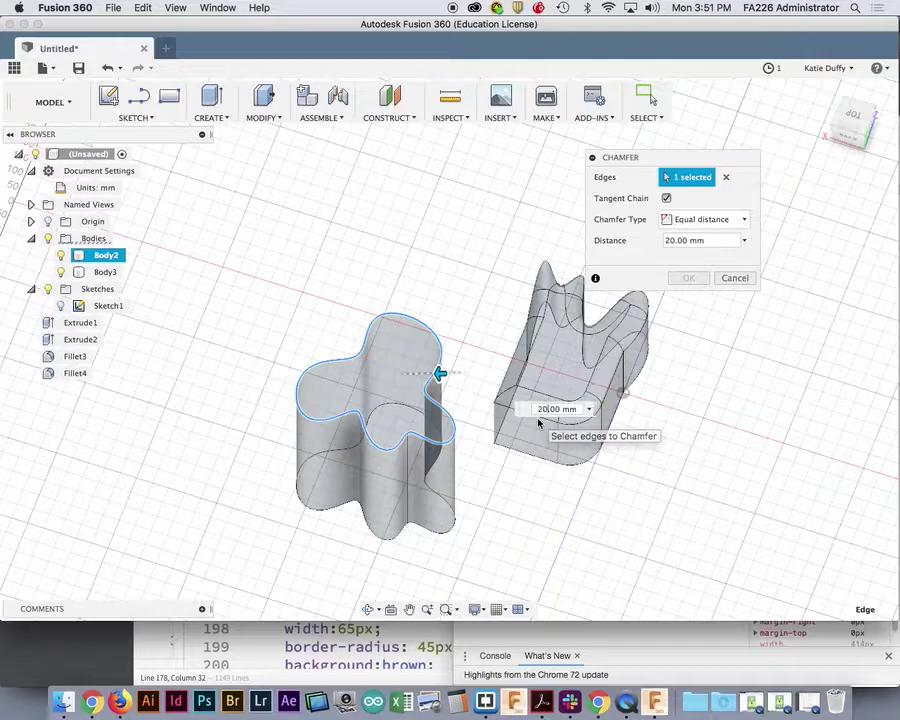
pyautogui.press('BackSpace')
pyautogui.press('BackSpace')
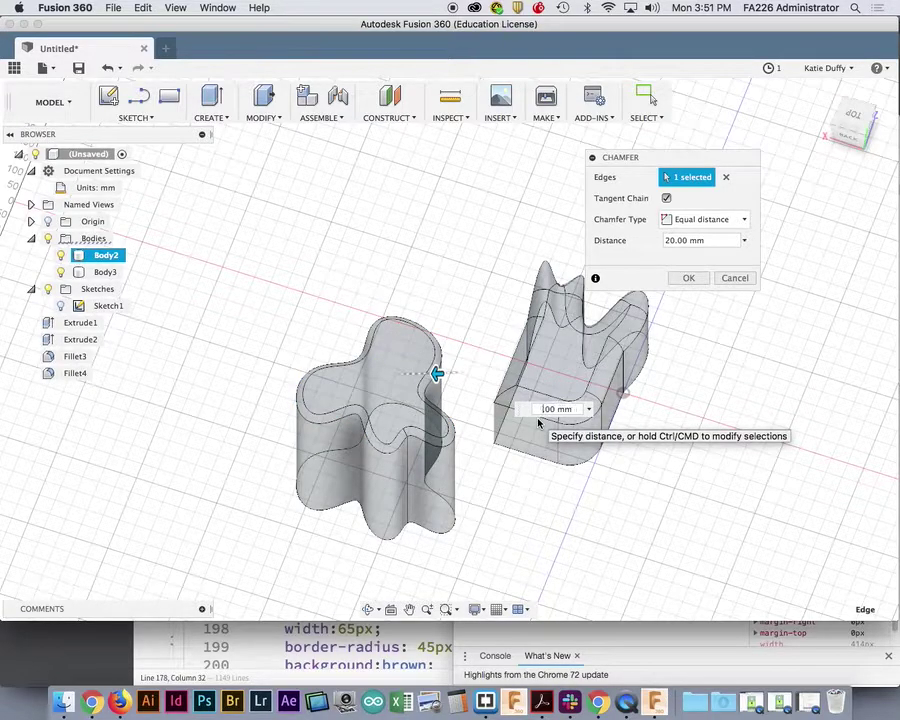
pyautogui.write('30.')
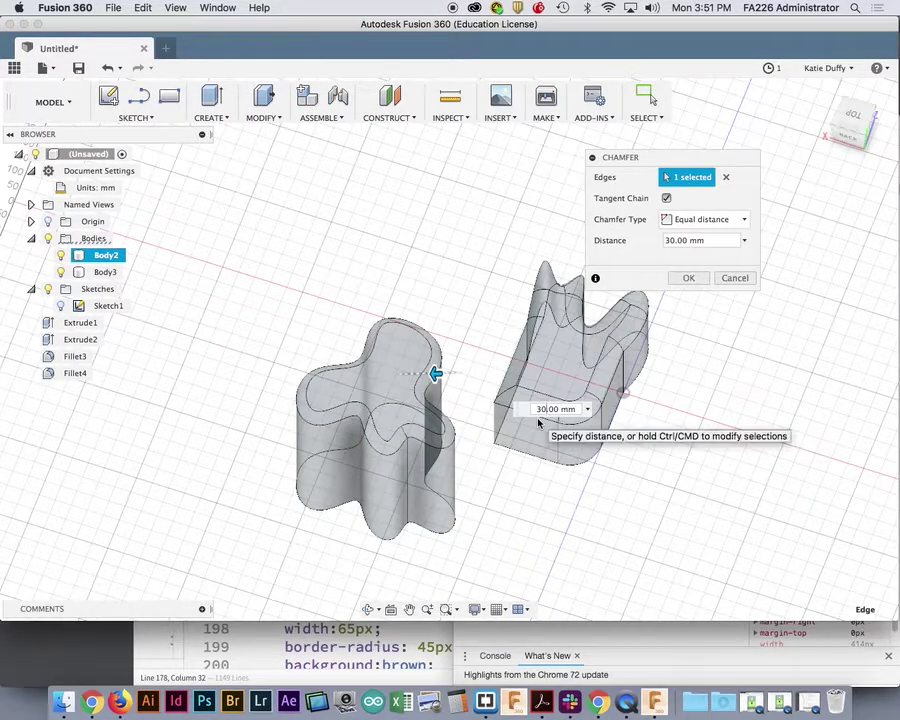
# - Try a top-edge chamfer distance of 40 mm, then set it to 30 mm and complete the chamfer
pyautogui.keyDown('shift'); pyautogui.moveTo(526, 495); pyautogui.dragTo(585, 345, button='middle'); pyautogui.keyUp('shift')
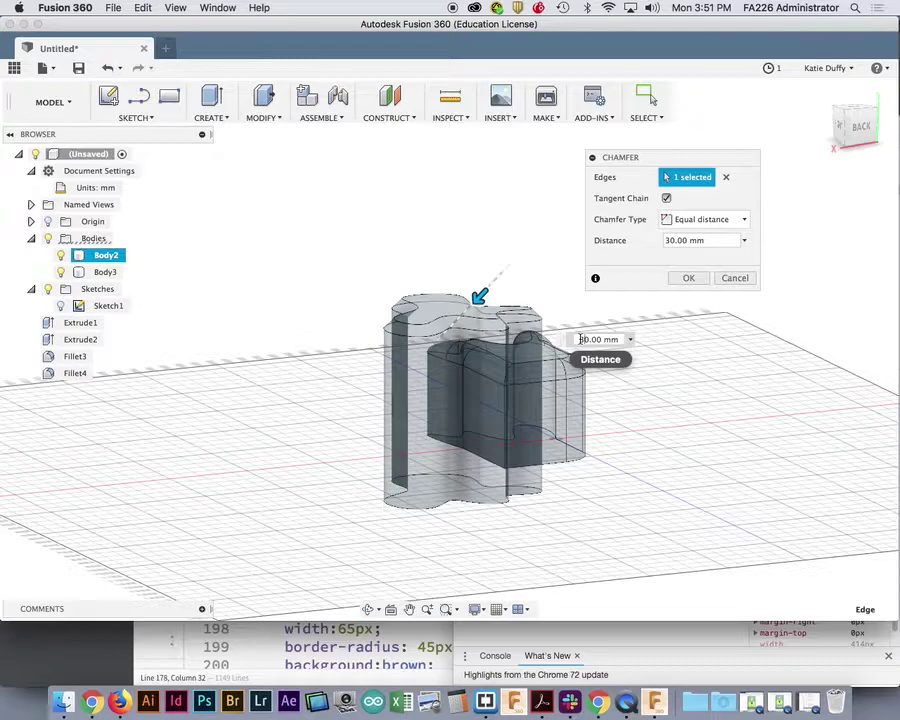
pyautogui.write('5')
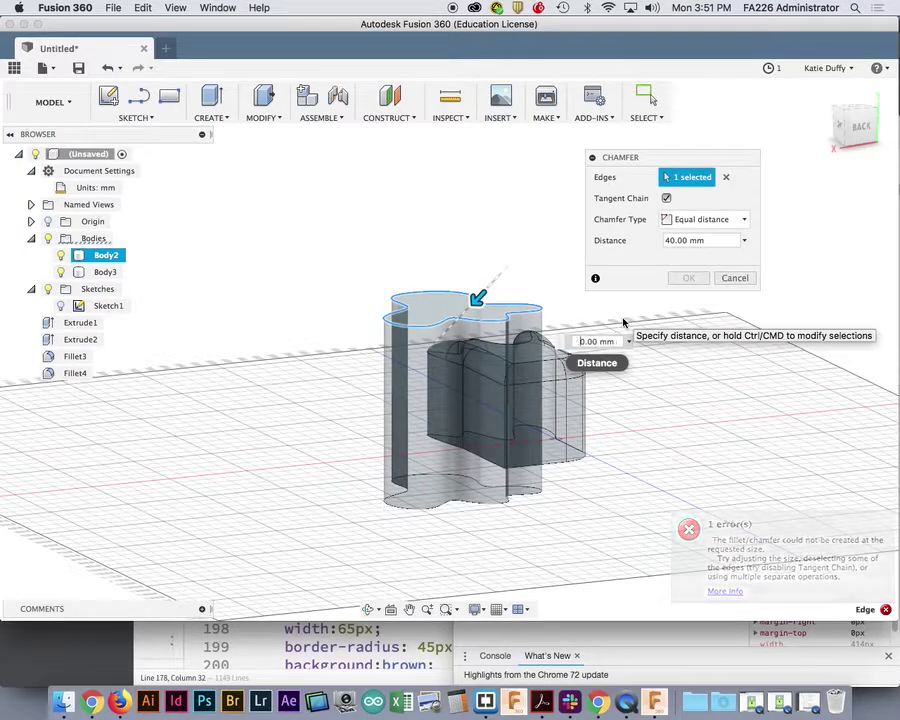
pyautogui.press('BackSpace')
pyautogui.write('3')
pyautogui.keyDown('shift'); pyautogui.moveTo(656, 390); pyautogui.dragTo(498, 487, button='middle'); pyautogui.keyUp('shift')
pyautogui.keyDown('shift'); pyautogui.moveTo(468, 442); pyautogui.dragTo(560, 420, button='middle'); pyautogui.keyUp('shift')
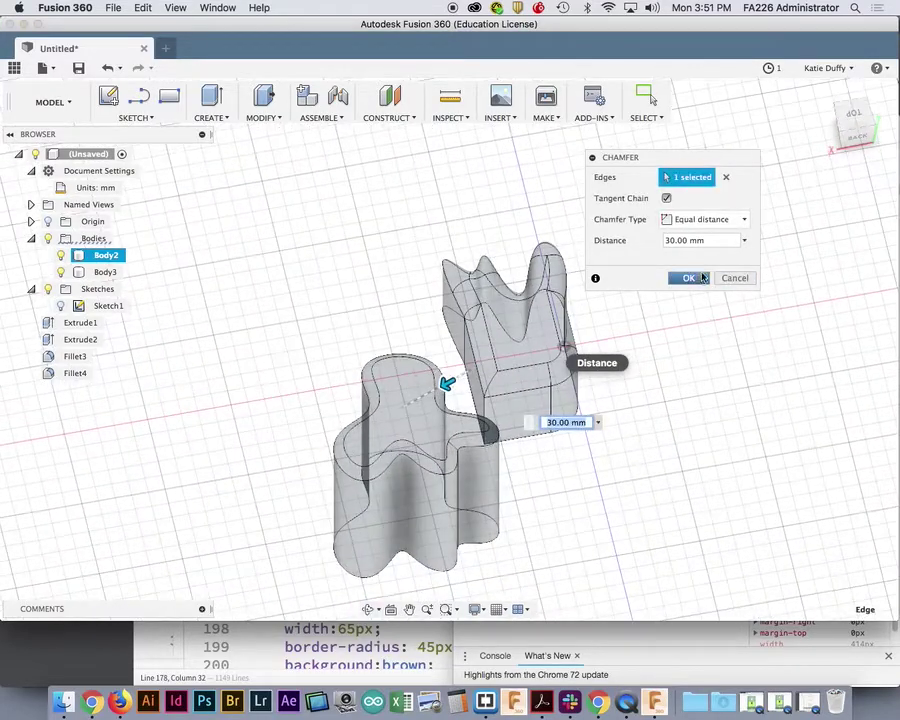
pyautogui.click(689, 279)
pyautogui.keyDown('shift'); pyautogui.moveTo(701, 484); pyautogui.dragTo(658, 437, button='middle'); pyautogui.keyUp('shift')
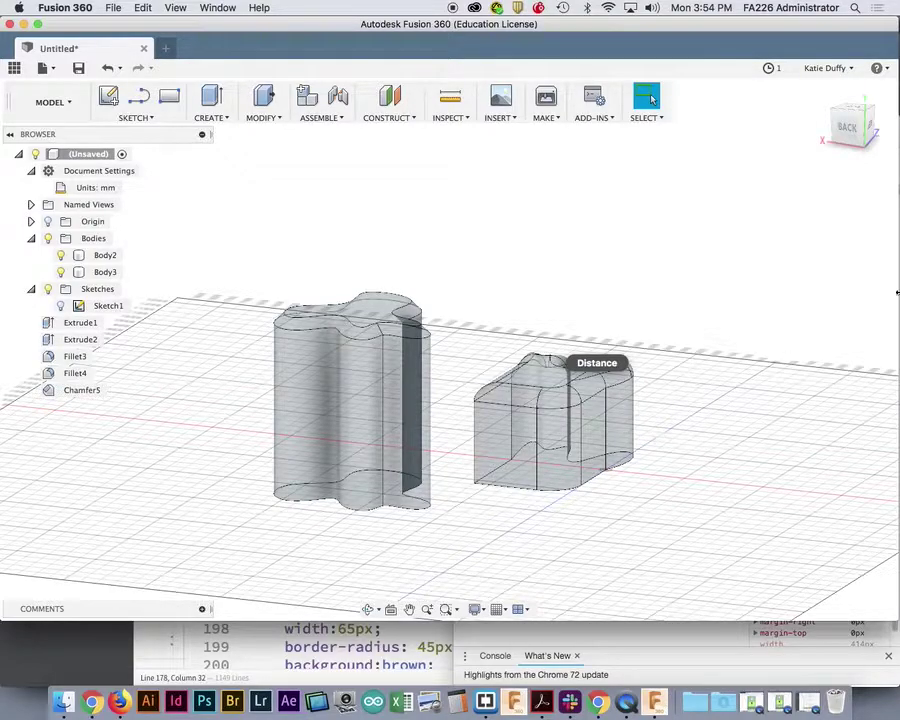
# - Raise the lobed column's top face by 300 mm with Press Pull
pyautogui.click(365, 316)
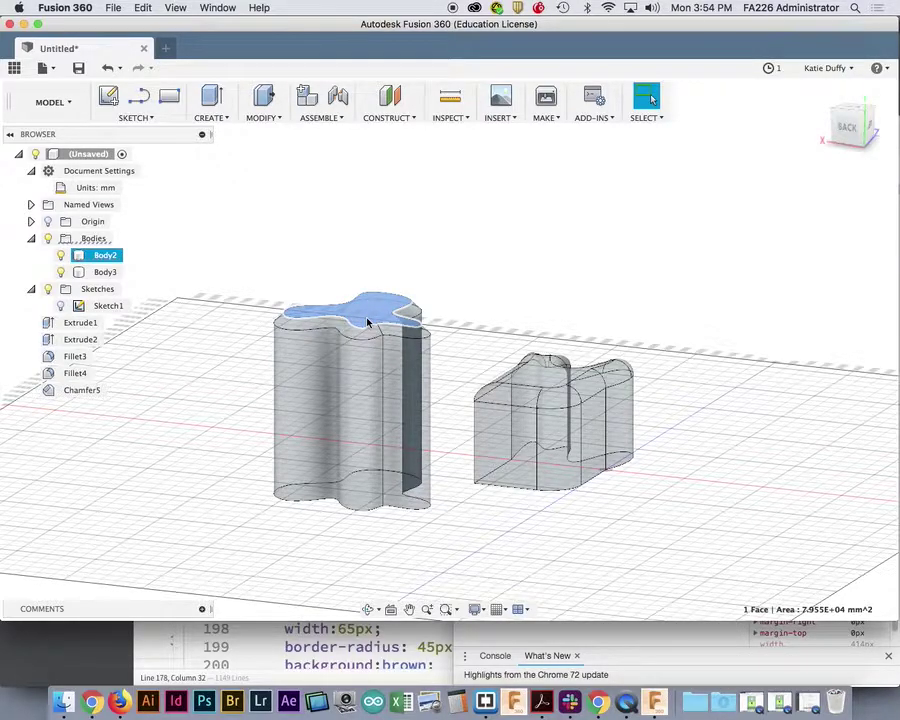
pyautogui.rightClick(372, 316)
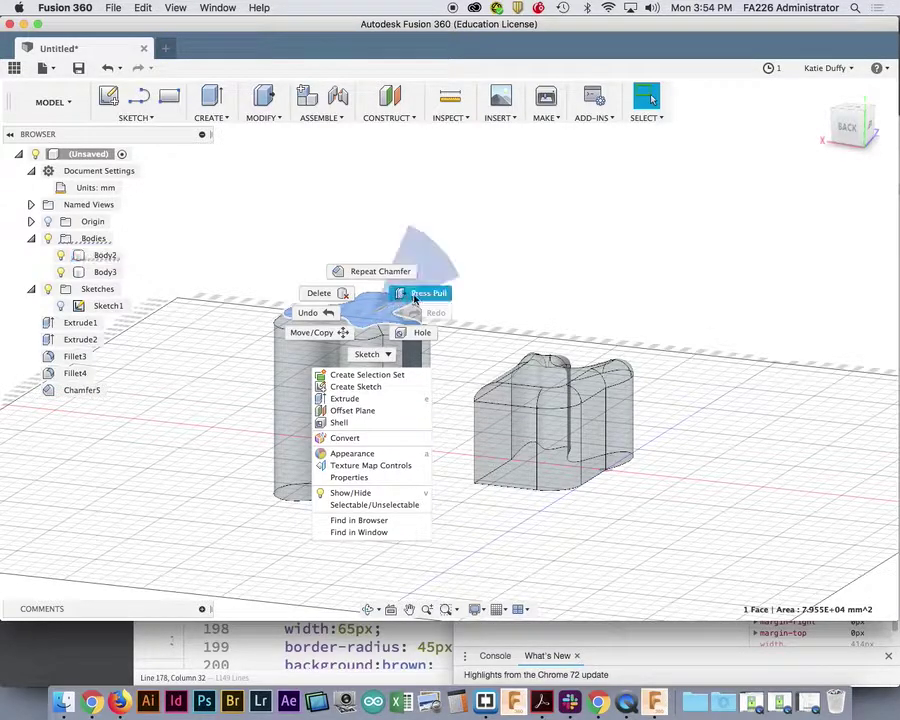
pyautogui.click(415, 300)
pyautogui.moveTo(358, 292); pyautogui.dragTo(380, 190)
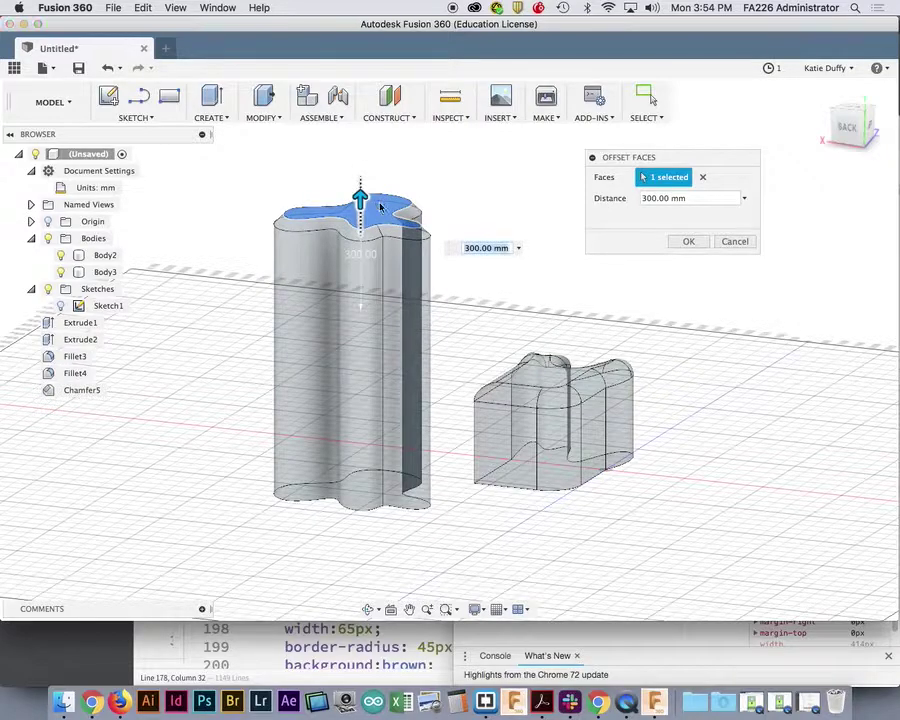
pyautogui.click(688, 241)
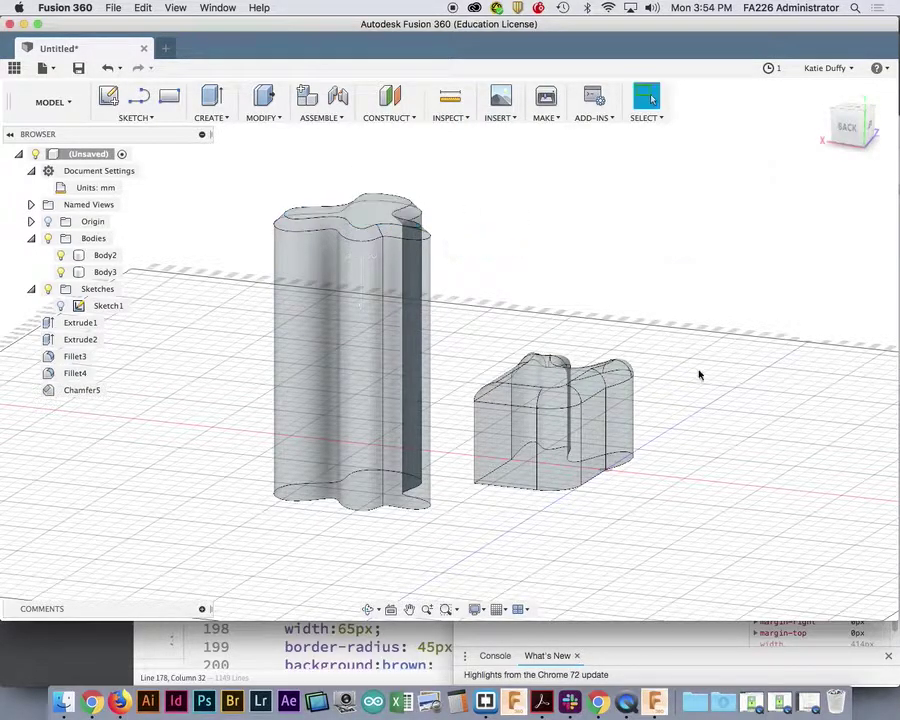
pyautogui.moveTo(697, 374); pyautogui.dragTo(656, 374, button='middle')
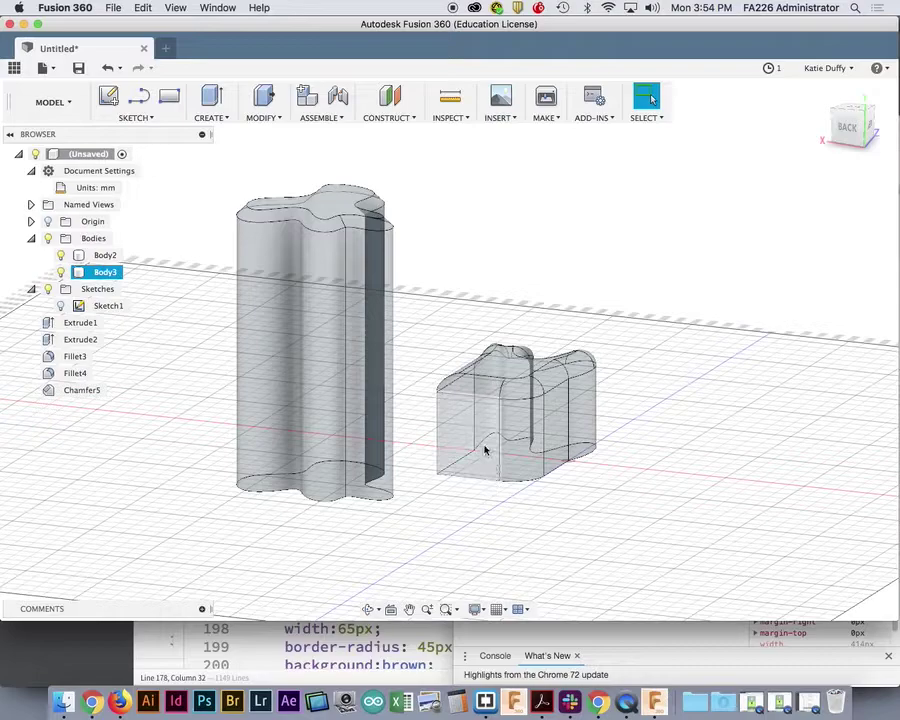
pyautogui.click(486, 450)
pyautogui.keyDown('shift'); pyautogui.moveTo(729, 424); pyautogui.dragTo(682, 464, button='middle'); pyautogui.keyUp('shift')
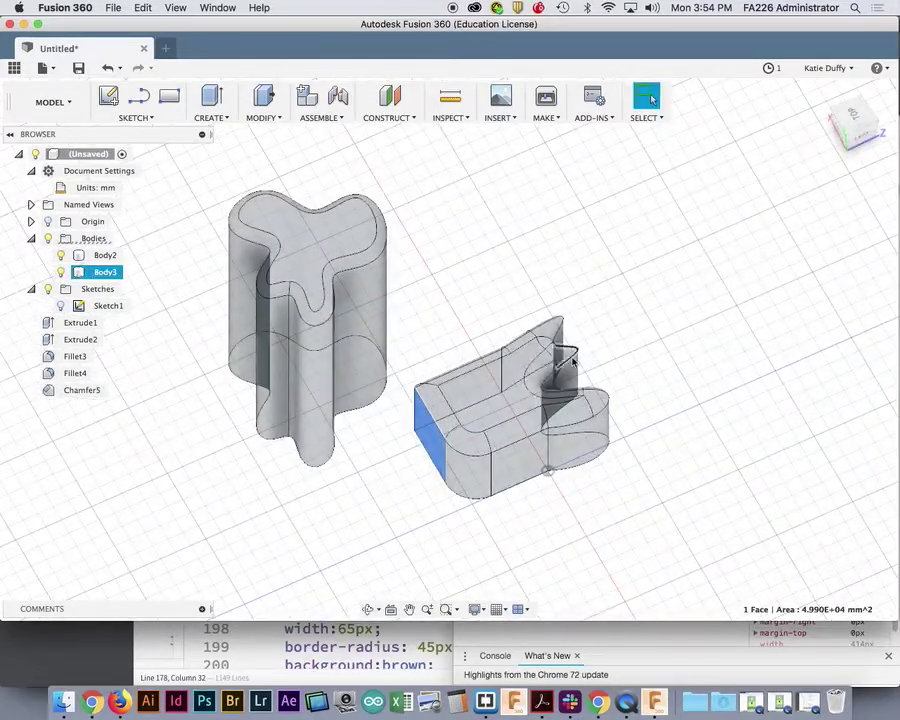
pyautogui.keyDown('shift'); pyautogui.click(472, 466); pyautogui.keyUp('shift')
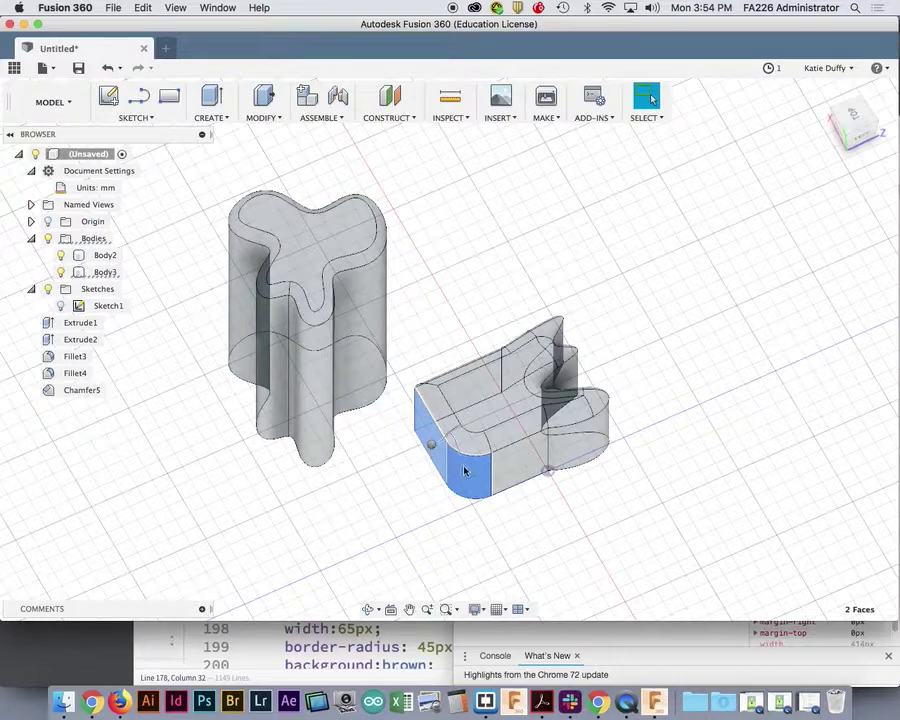
pyautogui.rightClick(436, 448)
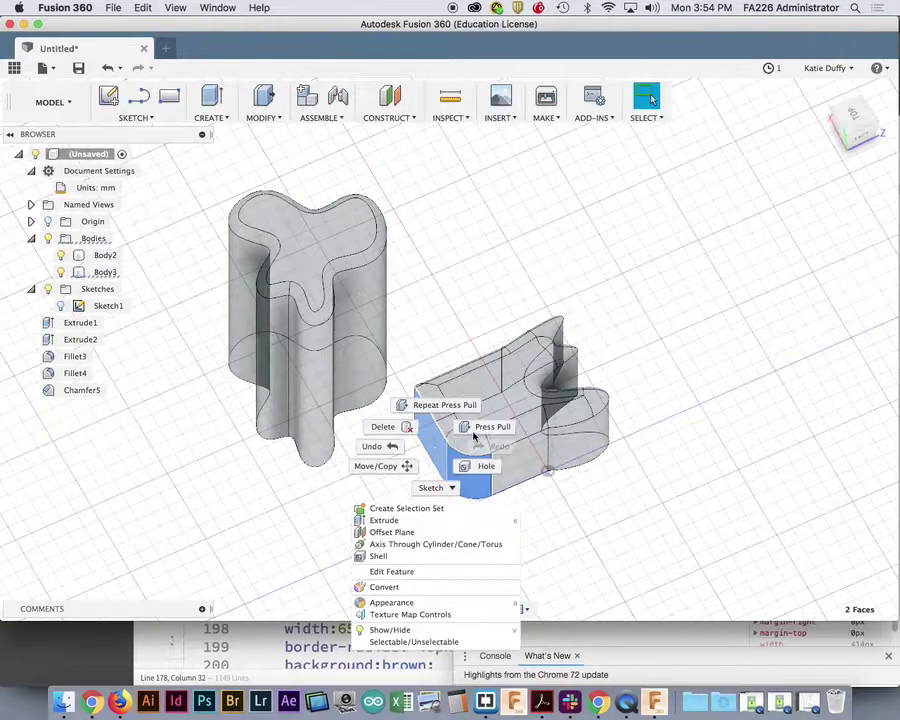
pyautogui.click(488, 425)
pyautogui.moveTo(424, 459); pyautogui.dragTo(395, 472)
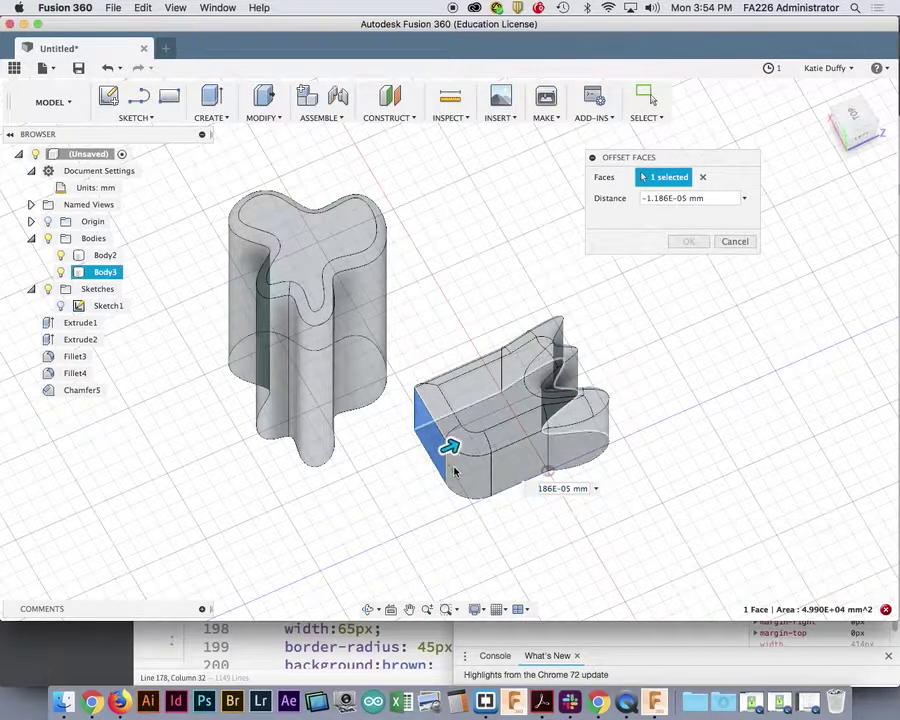
pyautogui.click(453, 462)
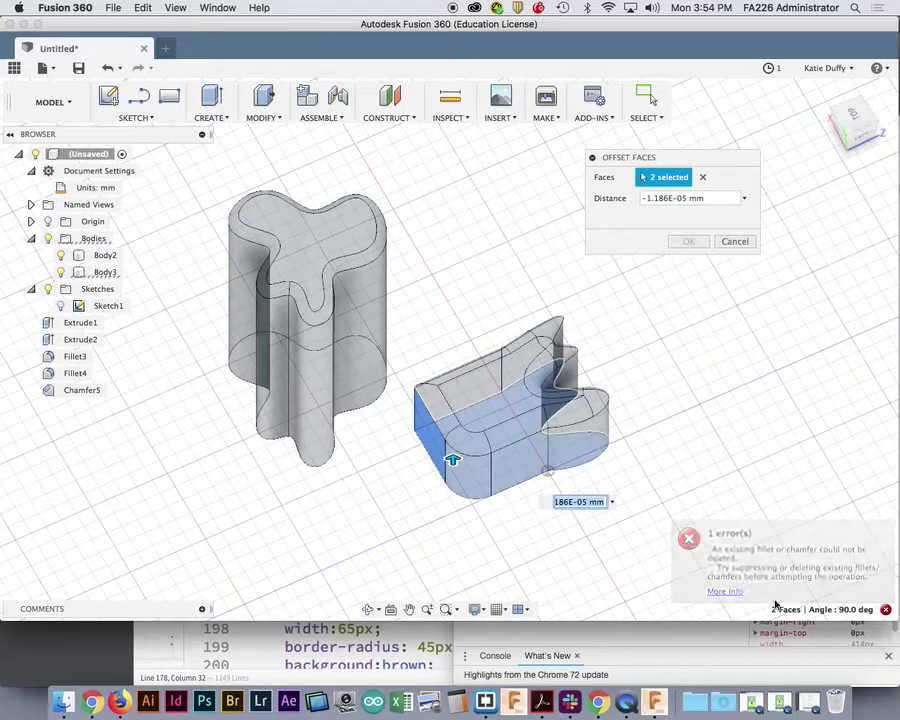
pyautogui.press('Escape')
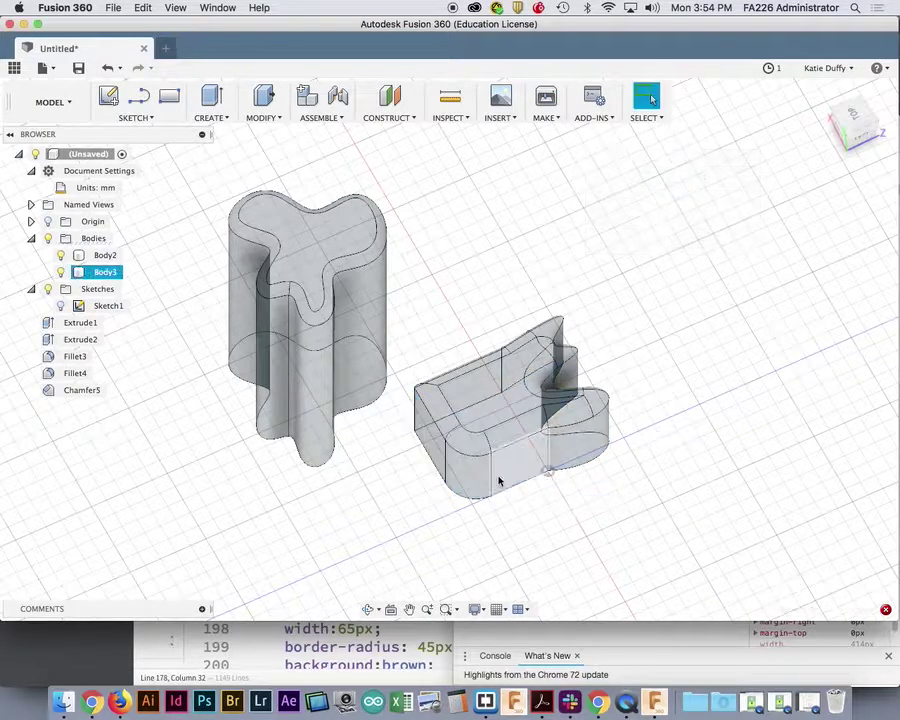
# - Reduce the radius of the wavy block's rounded vertical corner face to 50 mm with Press Pull
pyautogui.click(456, 472)
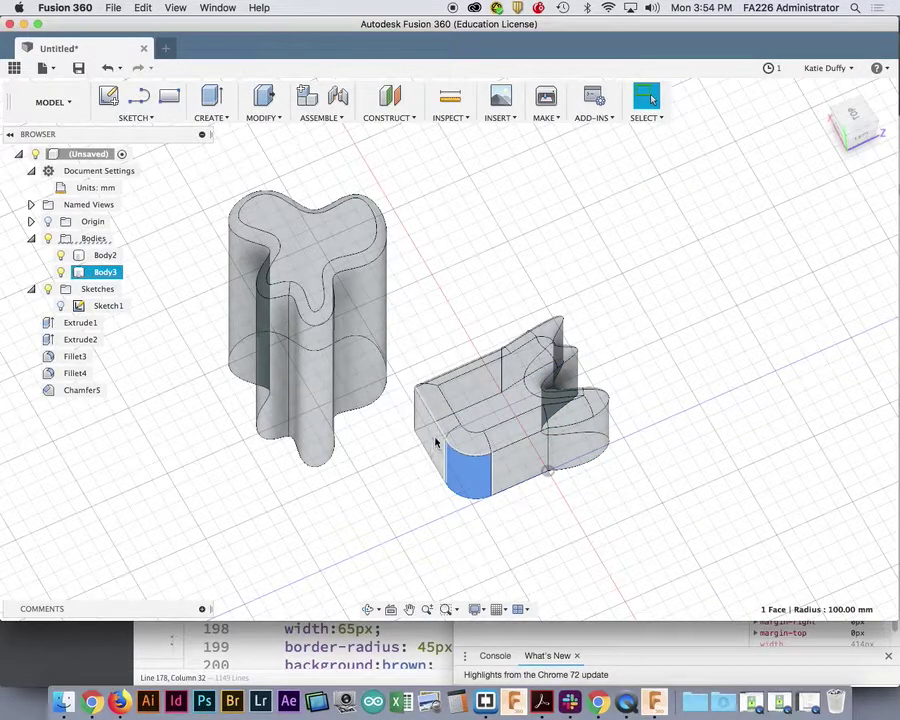
pyautogui.keyDown('shift'); pyautogui.click(425, 463); pyautogui.keyUp('shift')
pyautogui.rightClick(435, 443)
pyautogui.click(474, 419)
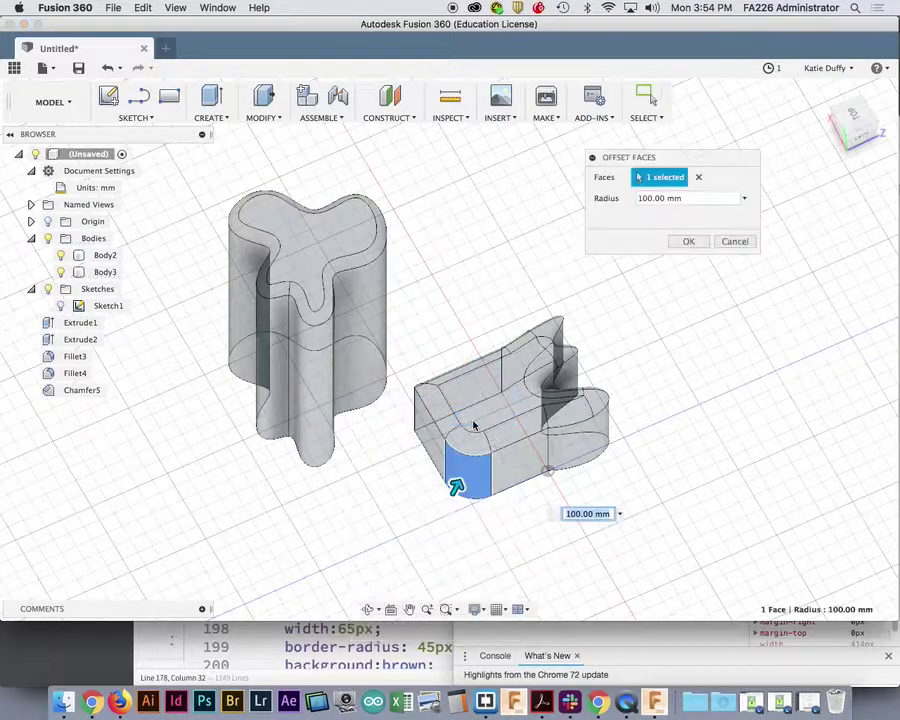
pyautogui.moveTo(455, 478)
pyautogui.mouseDown()
pyautogui.moveTo(465, 470)
pyautogui.moveTo(452, 502)
pyautogui.moveTo(468, 474)
pyautogui.moveTo(448, 512)
pyautogui.moveTo(456, 485)
pyautogui.moveTo(454, 492)
pyautogui.mouseUp()
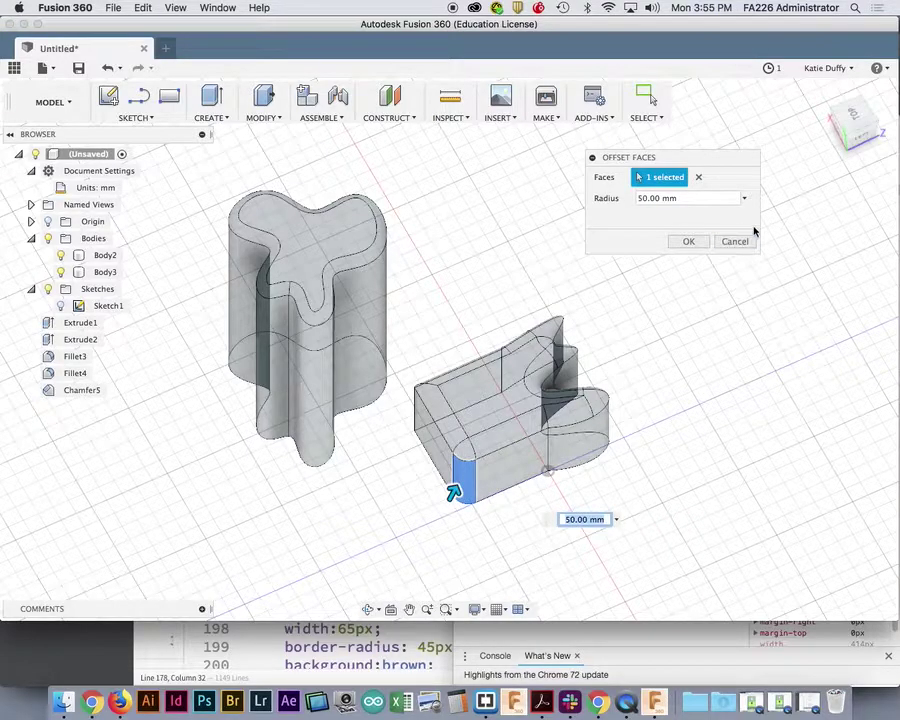
pyautogui.click(691, 241)
# - Raise the wavy block's top face by 350 mm with Press Pull
pyautogui.click(482, 362)
pyautogui.rightClick(480, 390)
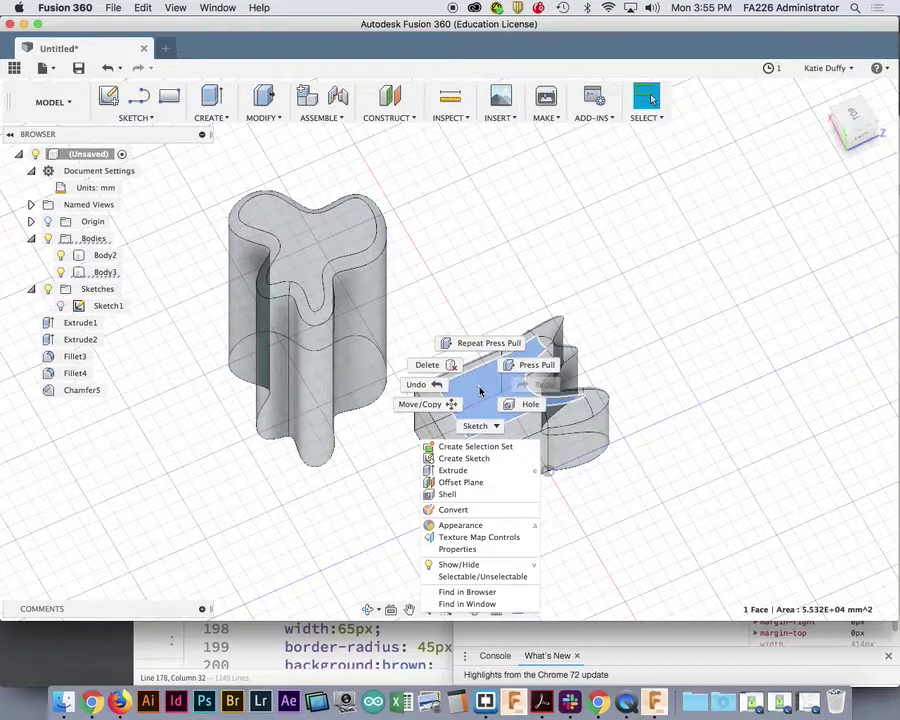
pyautogui.click(536, 365)
pyautogui.moveTo(484, 358); pyautogui.dragTo(482, 283)
pyautogui.keyDown('shift'); pyautogui.moveTo(780, 472); pyautogui.dragTo(508, 362, button='middle'); pyautogui.keyUp('shift')
pyautogui.moveTo(332, 168); pyautogui.dragTo(332, 237)
pyautogui.keyDown('shift'); pyautogui.moveTo(771, 422); pyautogui.dragTo(677, 458, button='middle'); pyautogui.keyUp('shift')
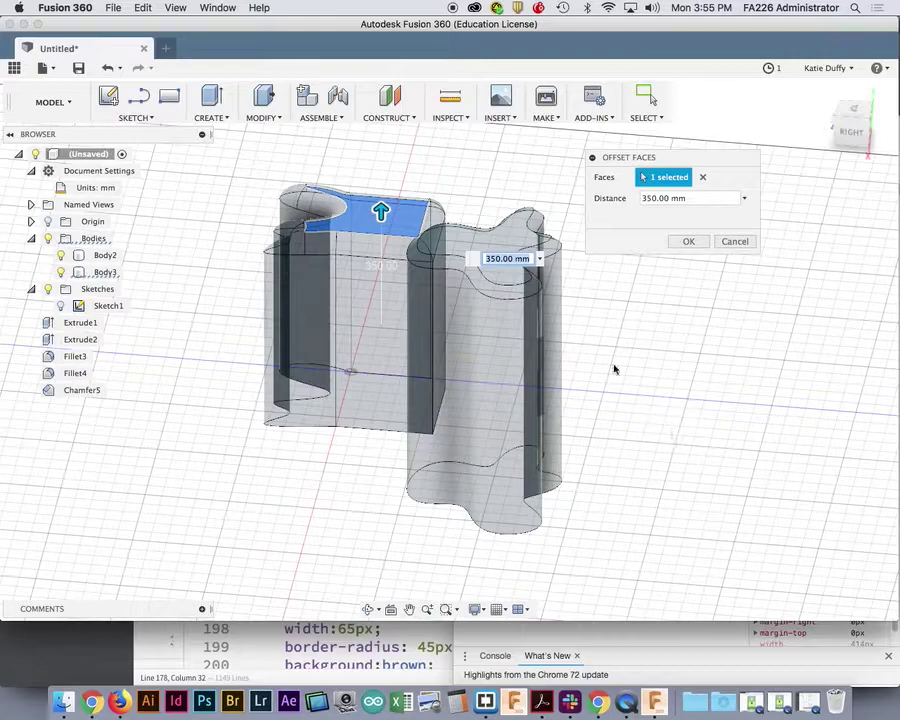
pyautogui.click(688, 241)
pyautogui.keyDown('shift'); pyautogui.moveTo(659, 327); pyautogui.dragTo(585, 357, button='middle'); pyautogui.keyUp('shift')
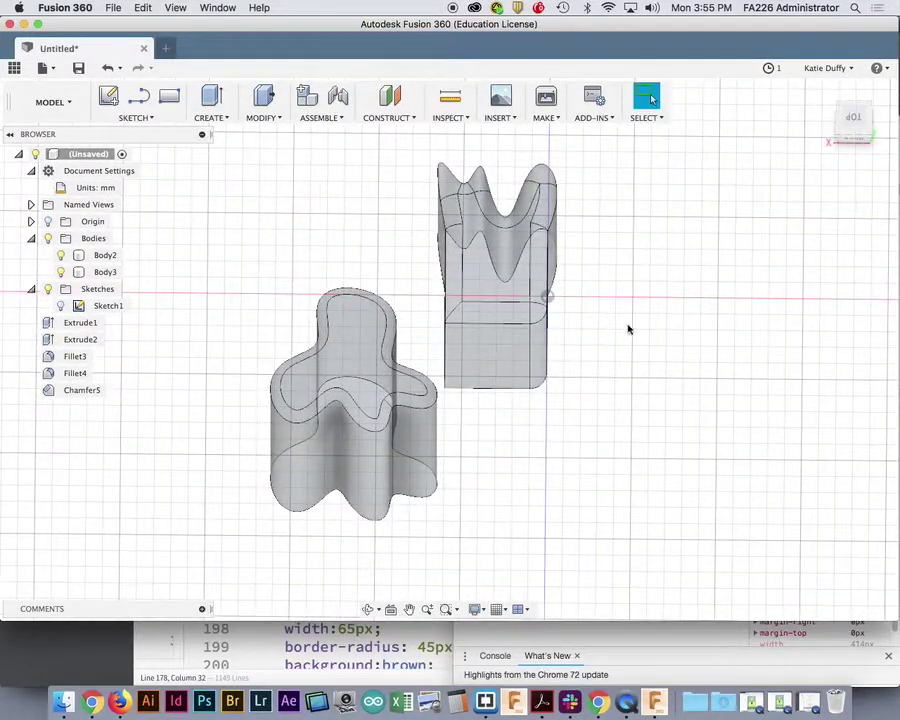
pyautogui.keyDown('shift'); pyautogui.moveTo(631, 411); pyautogui.dragTo(583, 346, button='middle'); pyautogui.keyUp('shift')
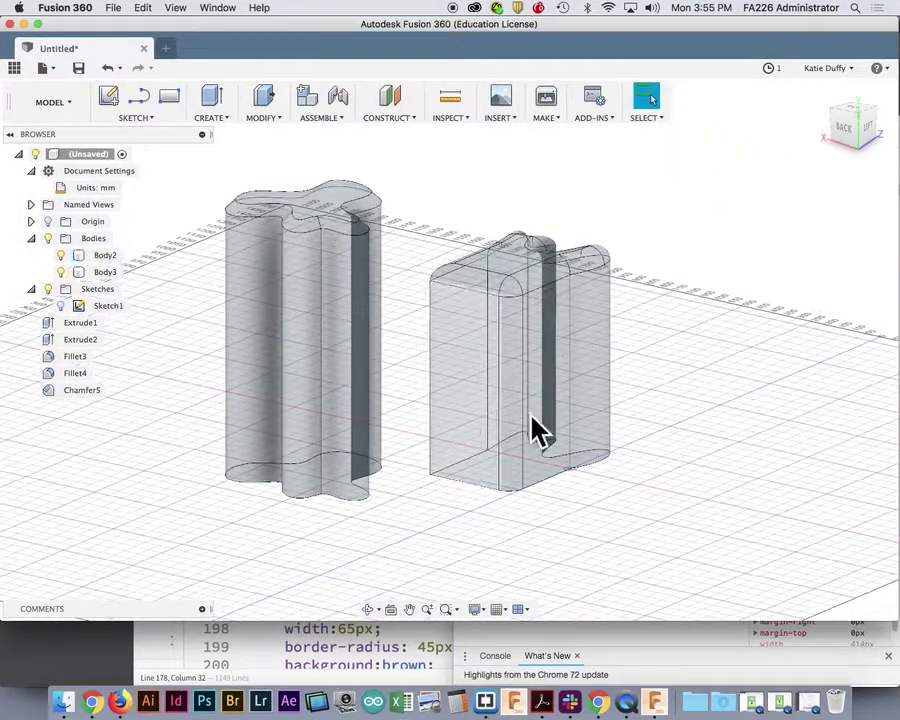
pyautogui.click(292, 295)
pyautogui.click(500, 364)
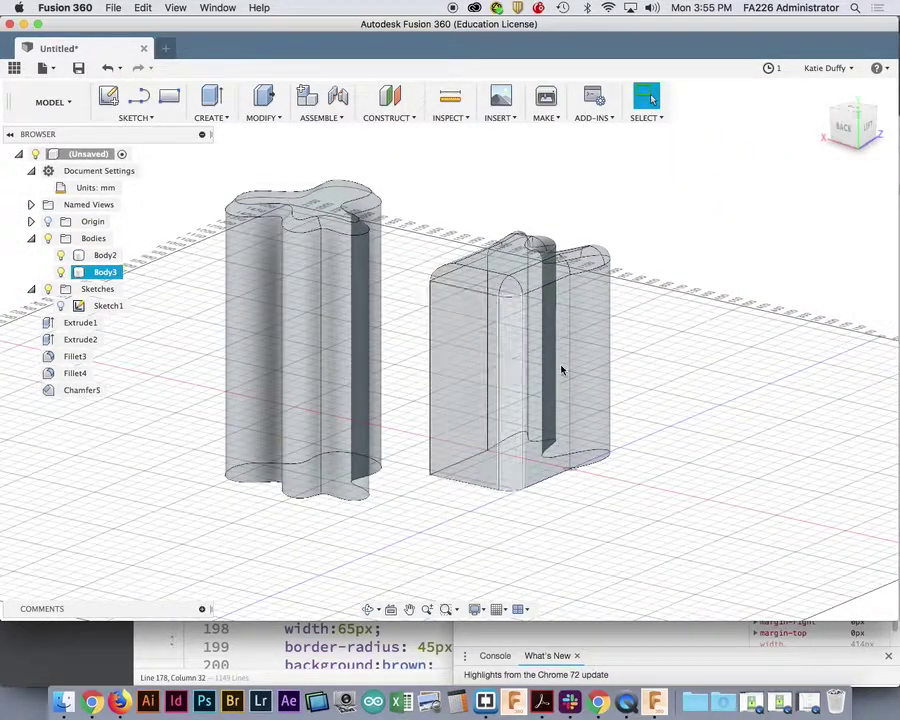
pyautogui.click(640, 364)
pyautogui.moveTo(640, 364)
pyautogui.keyDown('shift'); pyautogui.mouseDown(button='middle')
pyautogui.moveTo(633, 440)
pyautogui.moveTo(595, 376)
pyautogui.moveTo(643, 364)
pyautogui.mouseUp(button='middle'); pyautogui.keyUp('shift')
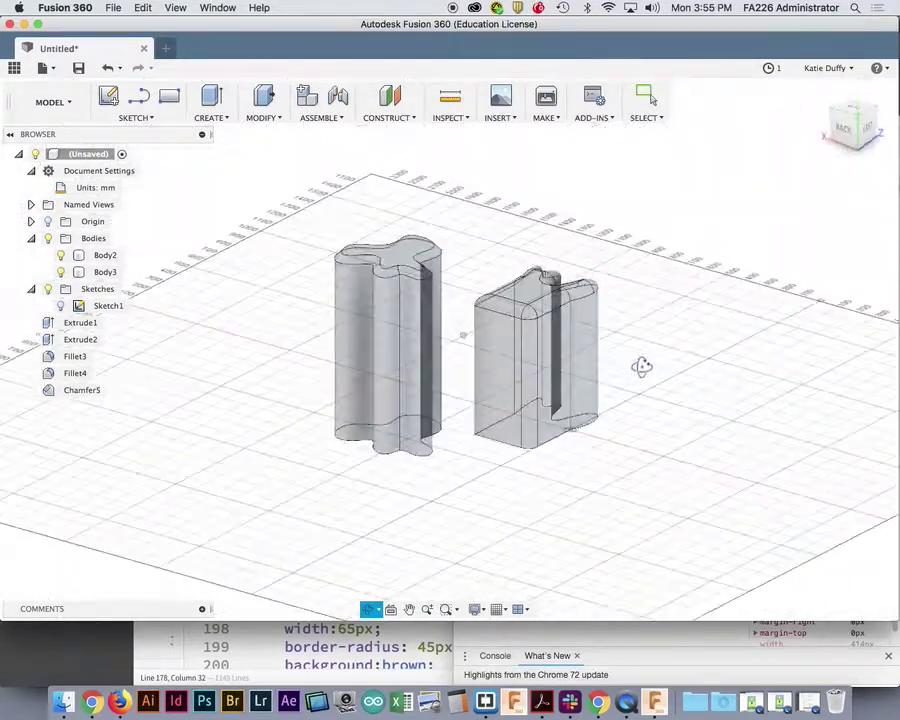
# - Open the Appearance settings for the wavy block's top face and move the dialog clear of the bodies
pyautogui.click(530, 301)
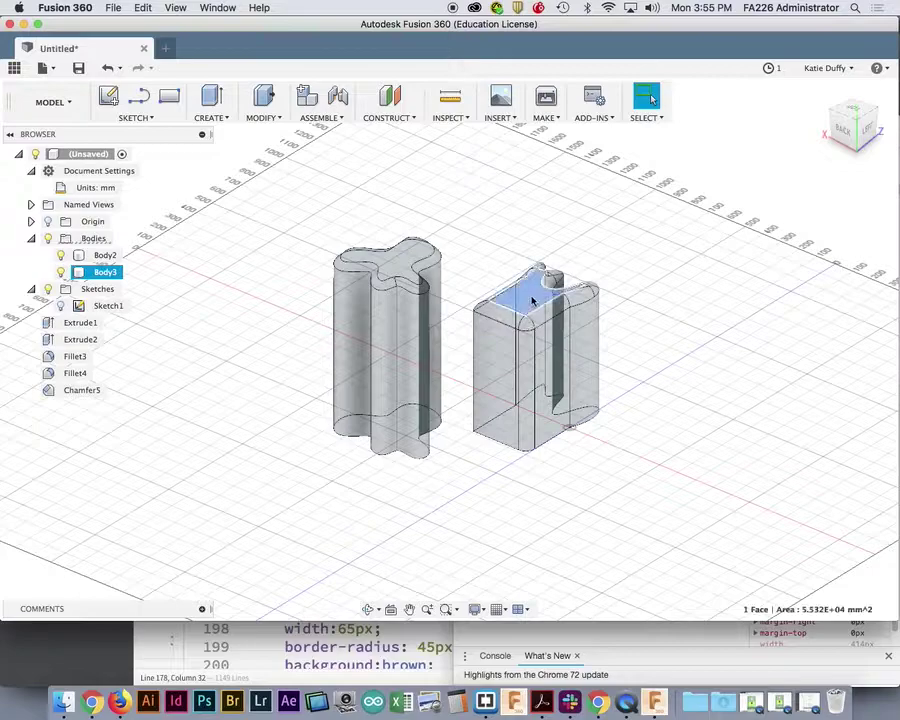
pyautogui.rightClick(532, 301)
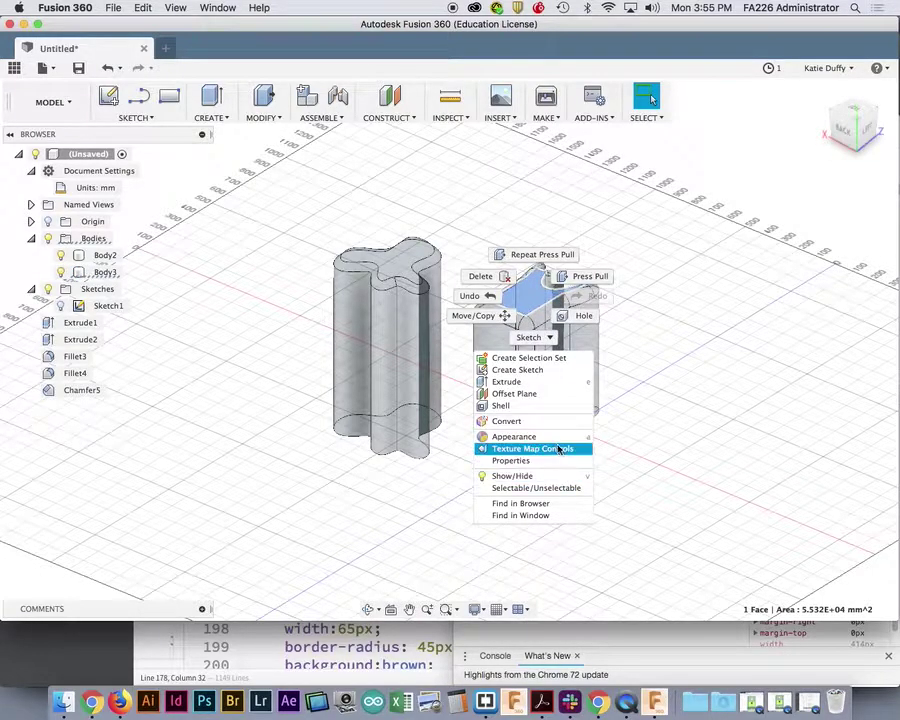
pyautogui.click(553, 437)
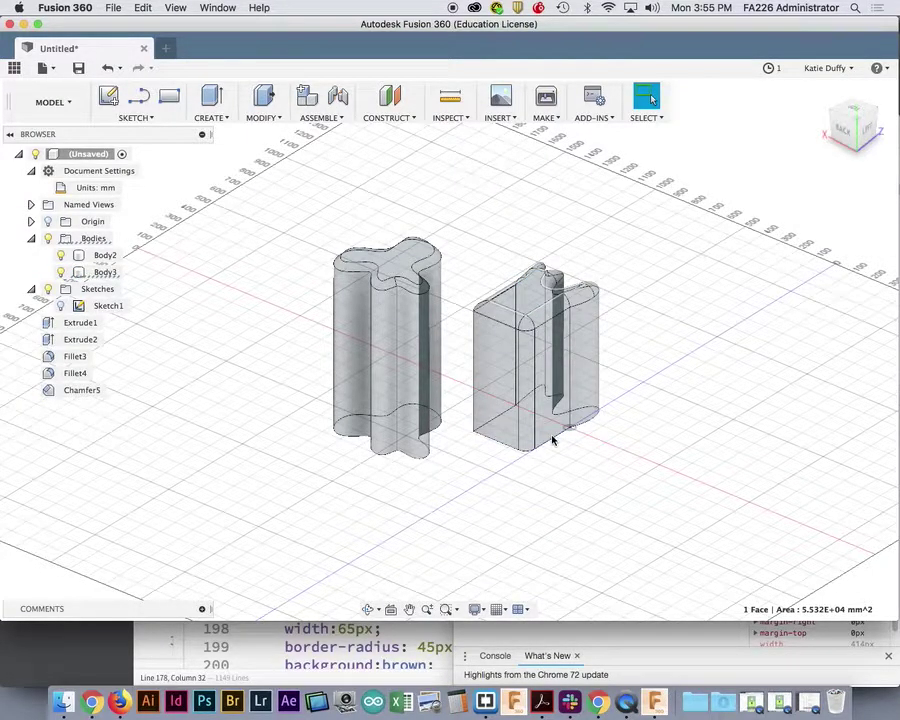
pyautogui.moveTo(704, 228); pyautogui.dragTo(734, 103)
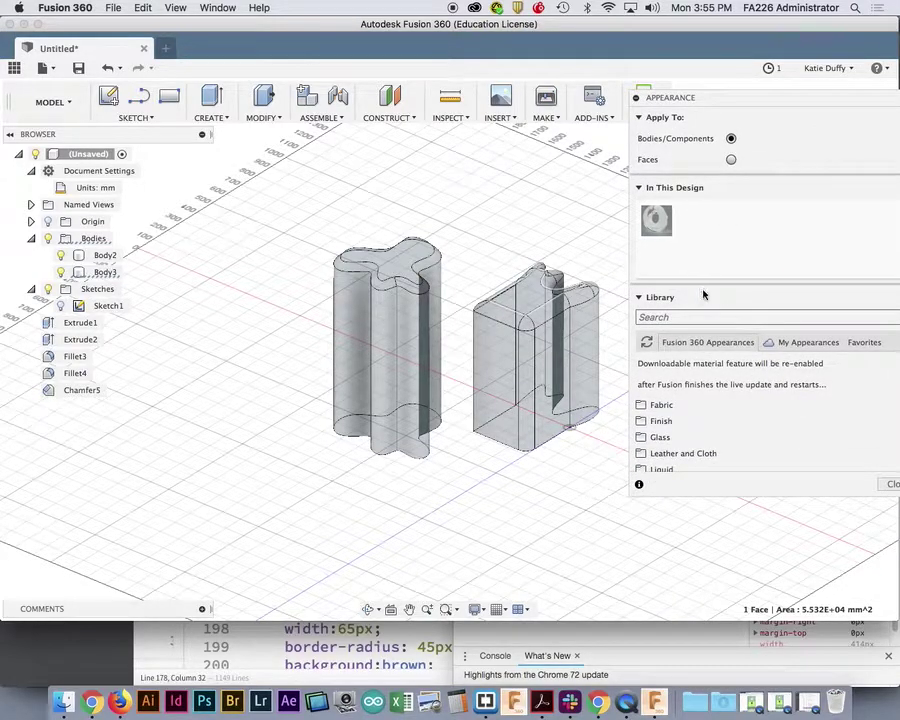
# - Apply the Granite - Blue Pearl appearance from the Stone library to the whole wavy block
pyautogui.scroll(-5, 678, 410)
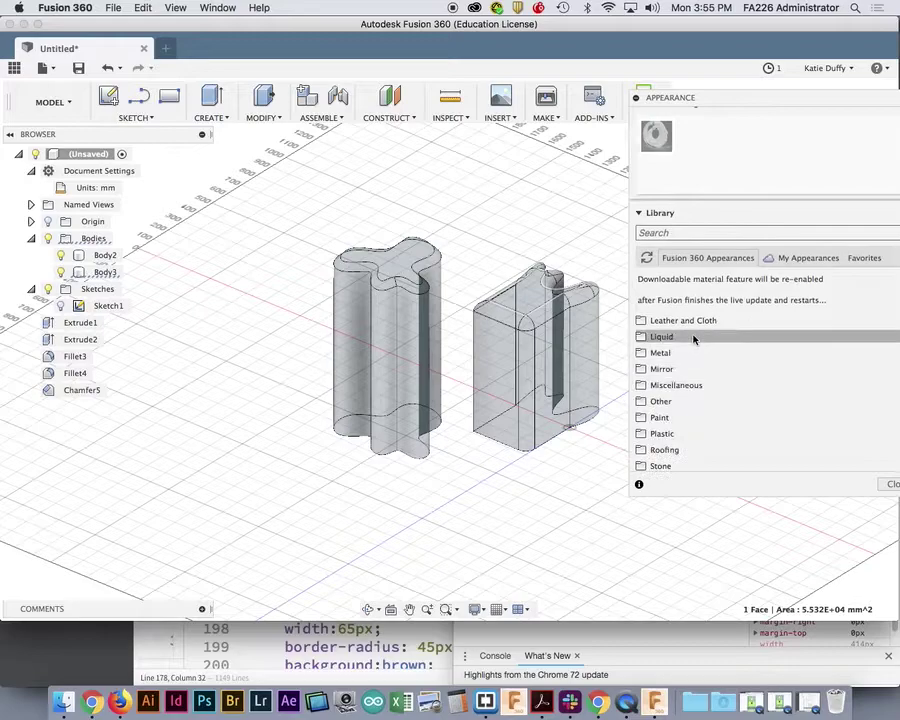
pyautogui.scroll(-2, 690, 350)
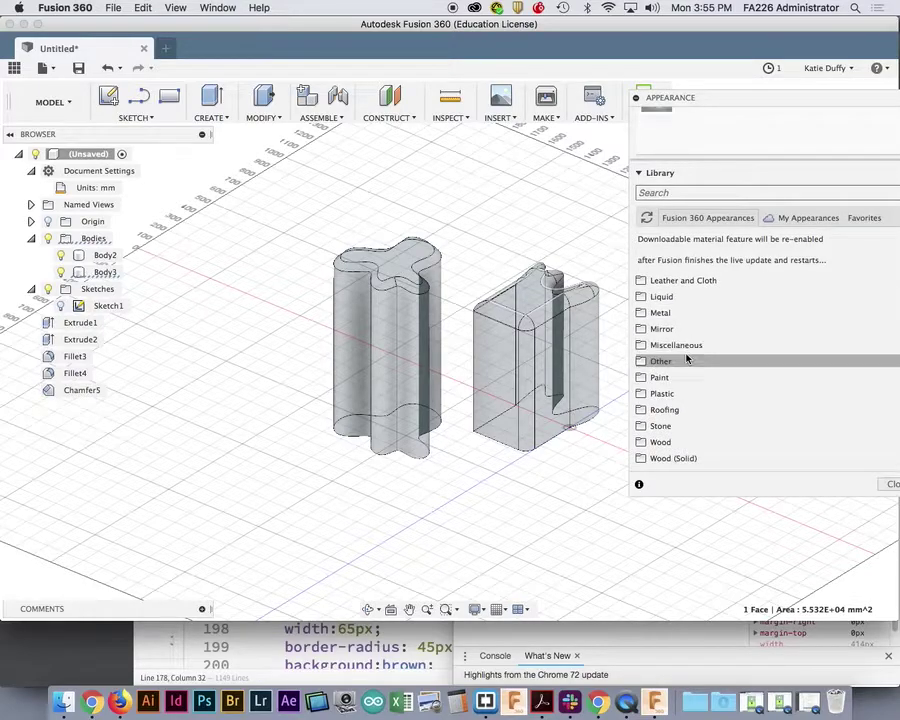
pyautogui.click(660, 426)
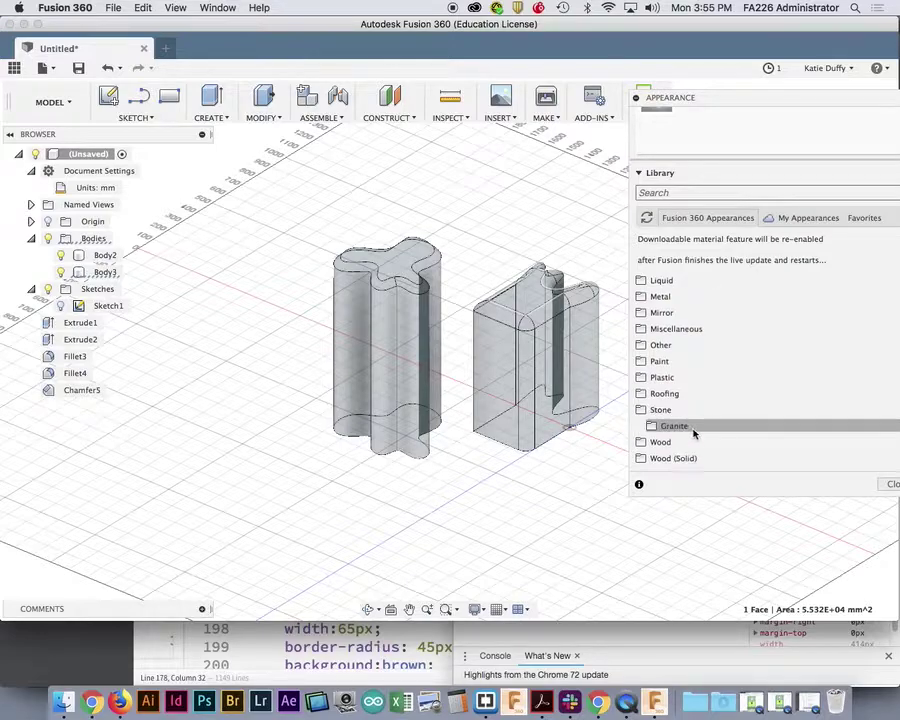
pyautogui.click(695, 426)
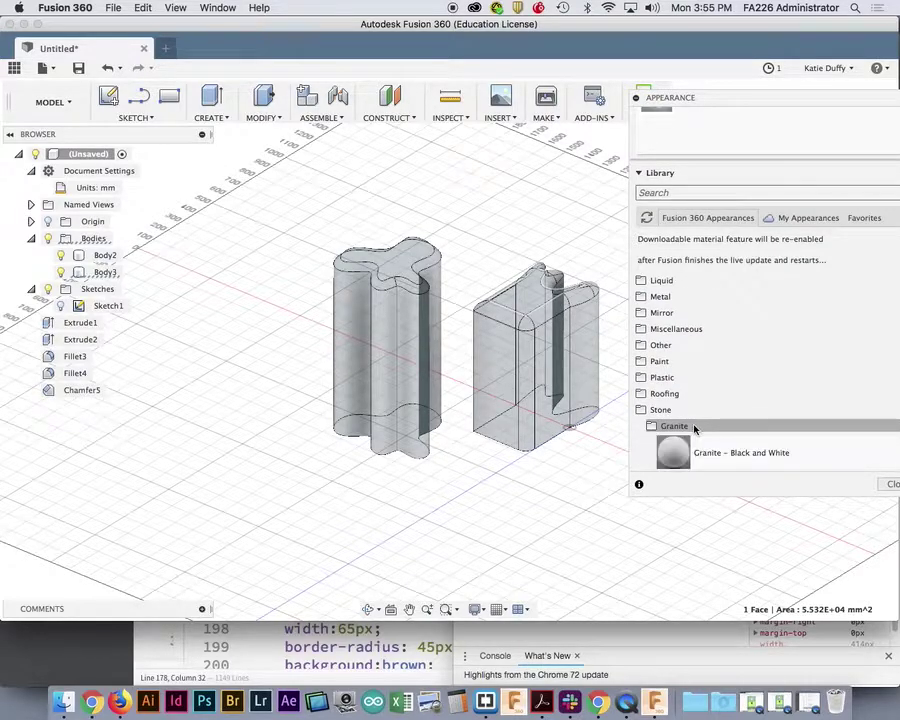
pyautogui.scroll(-3, 695, 424)
pyautogui.moveTo(704, 367); pyautogui.dragTo(631, 396)
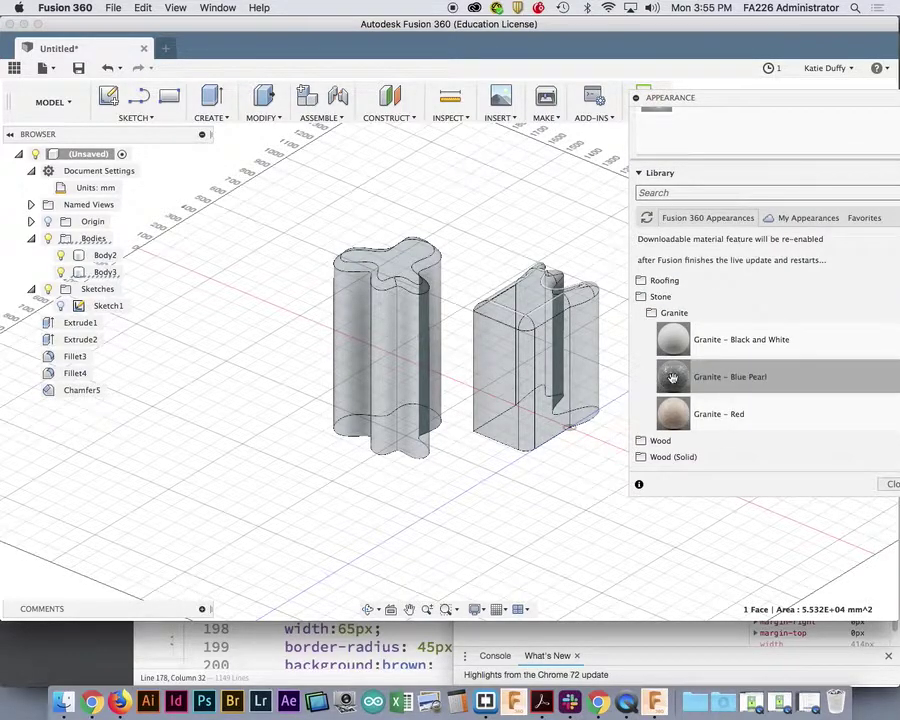
pyautogui.moveTo(677, 378); pyautogui.dragTo(551, 355)
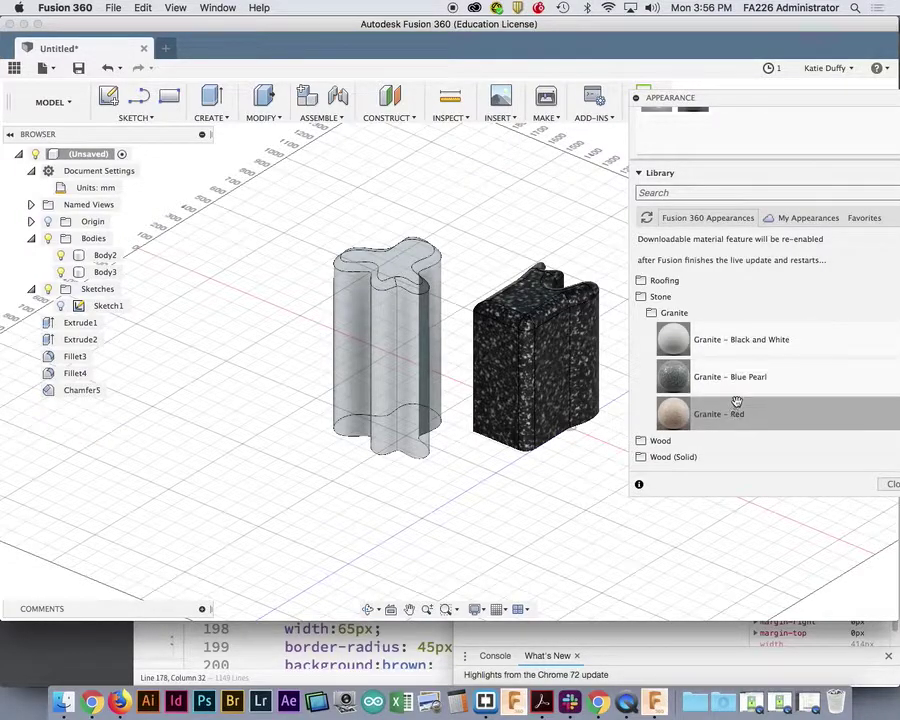
# - Apply the Paint - Enamel Glossy (Blue) appearance from the glossy paints to the lobed column
pyautogui.scroll(5, 738, 395)
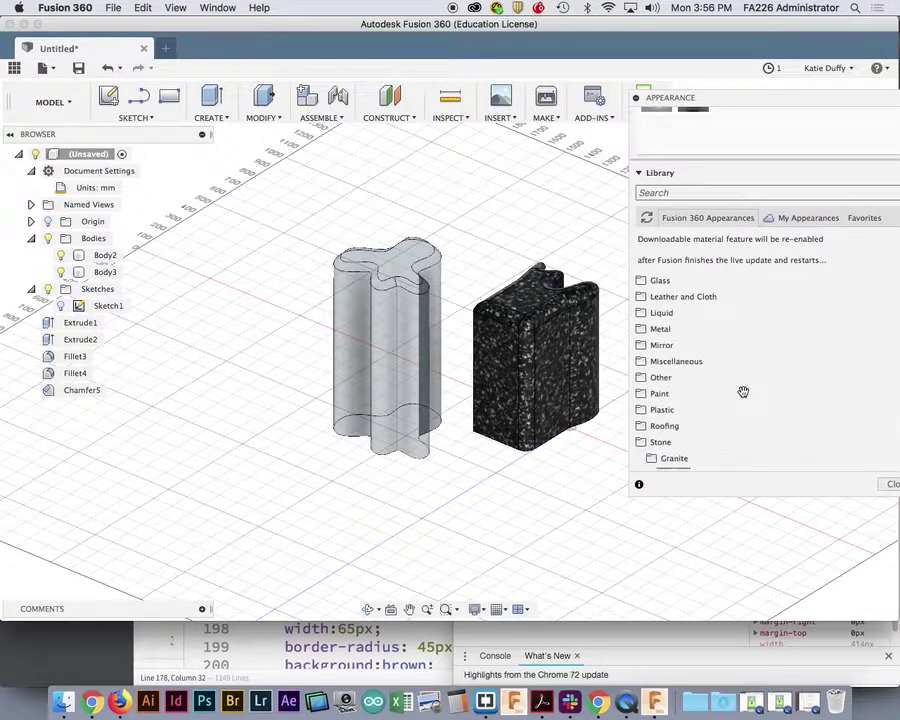
pyautogui.click(643, 410)
pyautogui.click(642, 393)
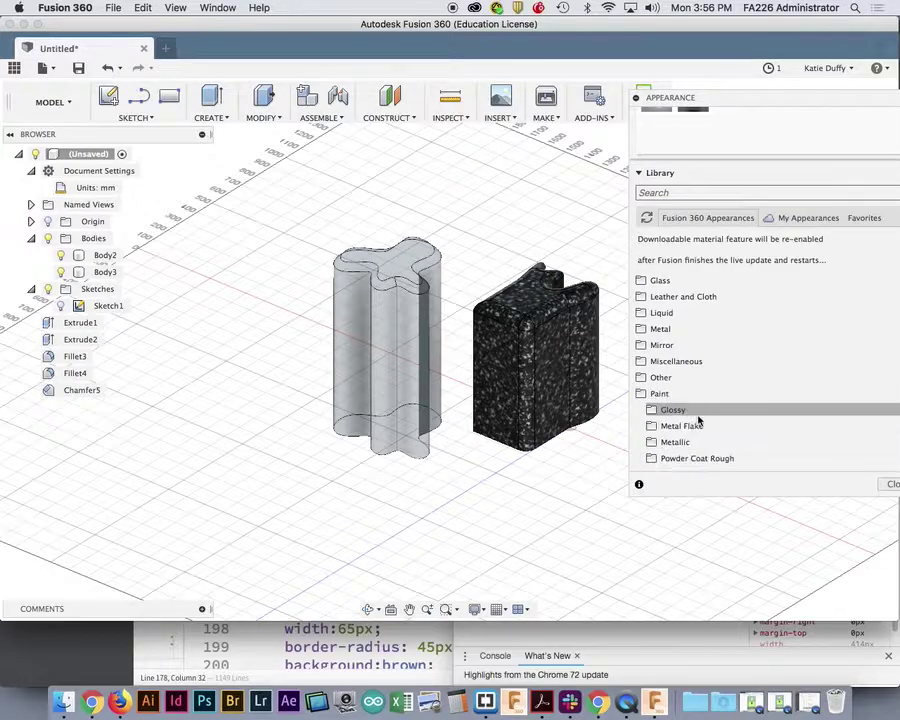
pyautogui.scroll(-3, 680, 400)
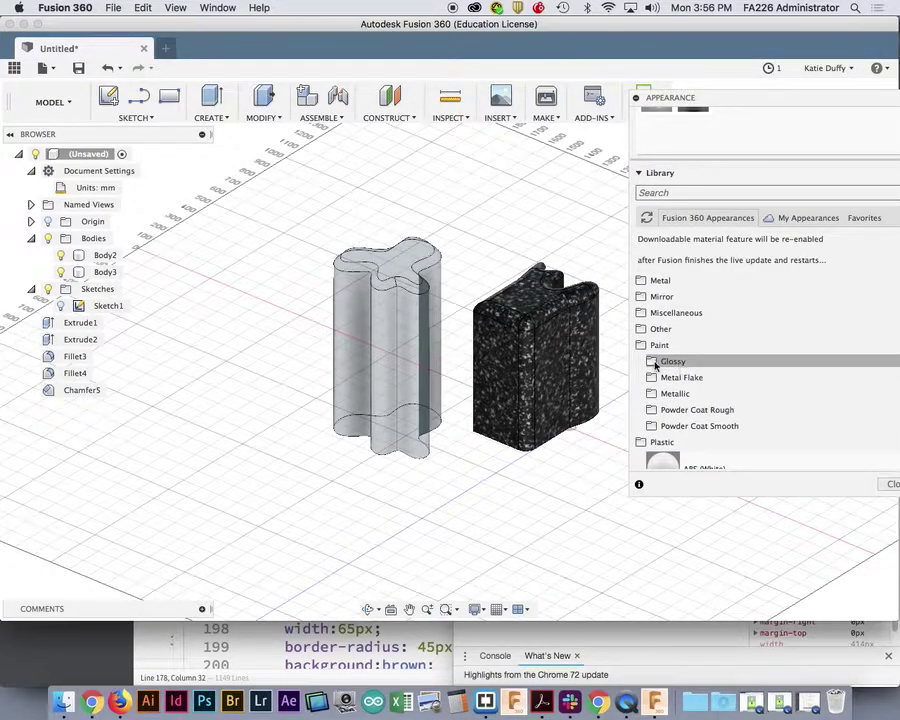
pyautogui.click(655, 363)
pyautogui.scroll(-4, 700, 400)
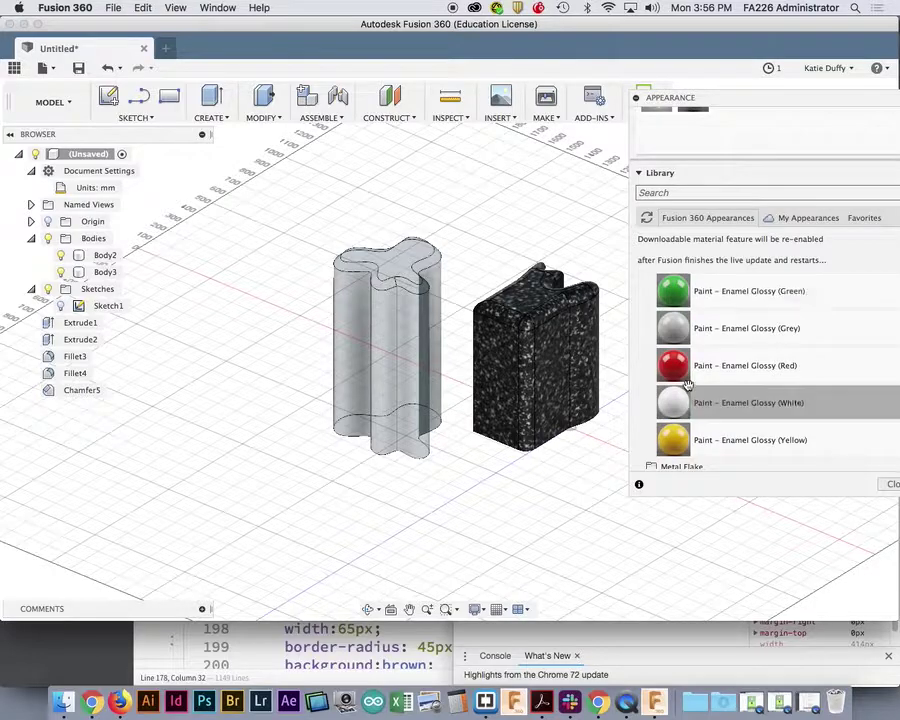
pyautogui.scroll(3, 712, 335)
pyautogui.moveTo(679, 329)
pyautogui.mouseDown()
pyautogui.moveTo(492, 321)
pyautogui.moveTo(378, 341)
pyautogui.moveTo(369, 327)
pyautogui.mouseUp()
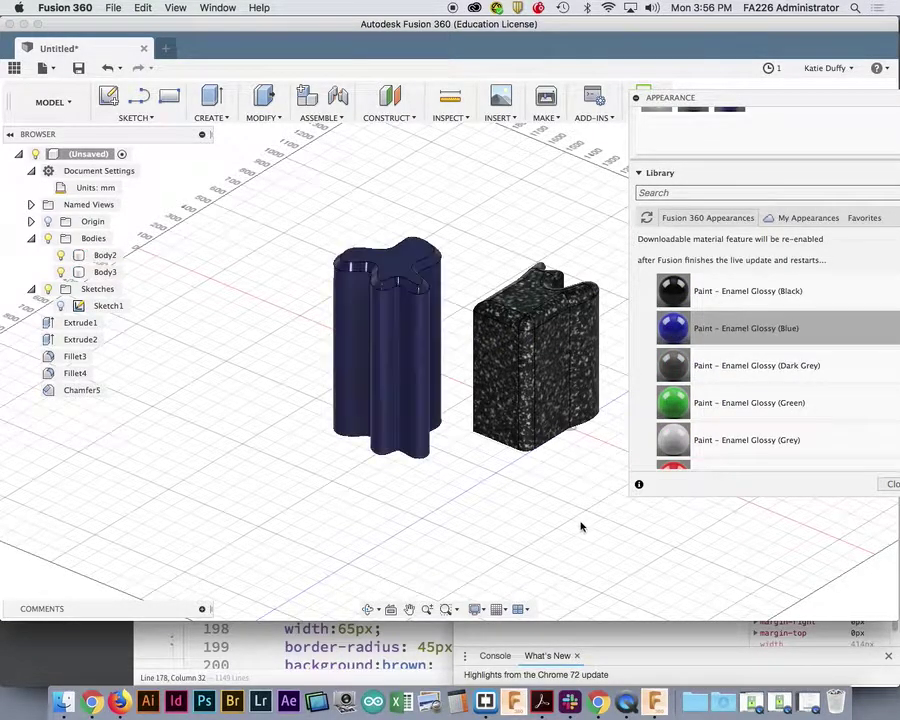
# - Examine the appearances on the lobed column and the wavy block from the side and from above
pyautogui.moveTo(488, 488)
pyautogui.mouseDown(button='middle')
pyautogui.moveTo(470, 506)
pyautogui.moveTo(502, 482)
pyautogui.moveTo(464, 502)
pyautogui.moveTo(368, 484)
pyautogui.moveTo(360, 513)
pyautogui.moveTo(520, 532)
pyautogui.moveTo(593, 464)
pyautogui.moveTo(540, 458)
pyautogui.moveTo(478, 473)
pyautogui.mouseUp(button='middle')
pyautogui.click(396, 408)
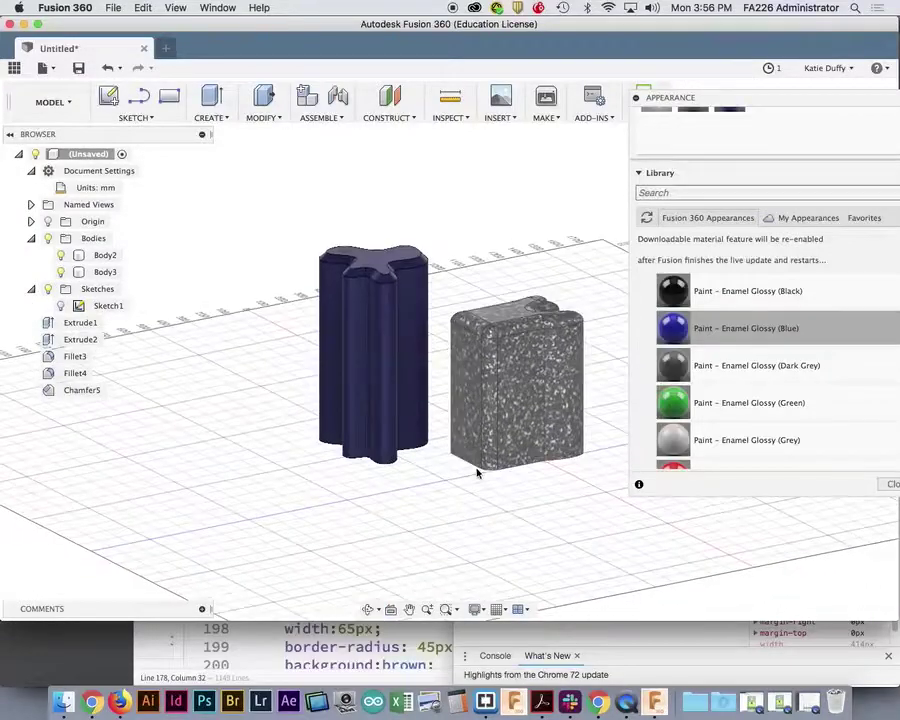
pyautogui.click(450, 417)
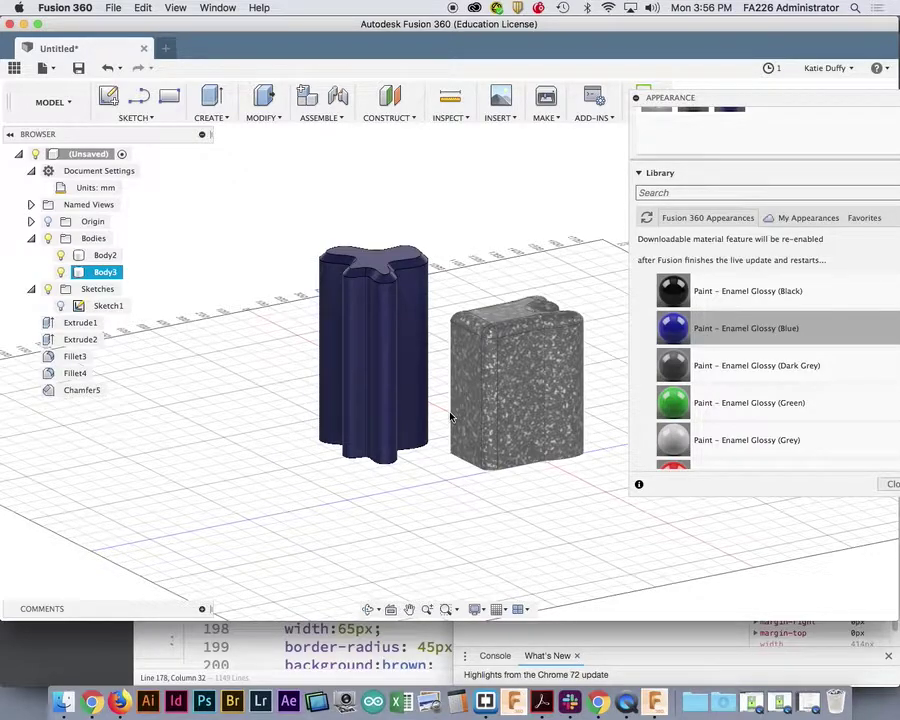
pyautogui.click(398, 360)
pyautogui.moveTo(698, 98); pyautogui.dragTo(672, 108)
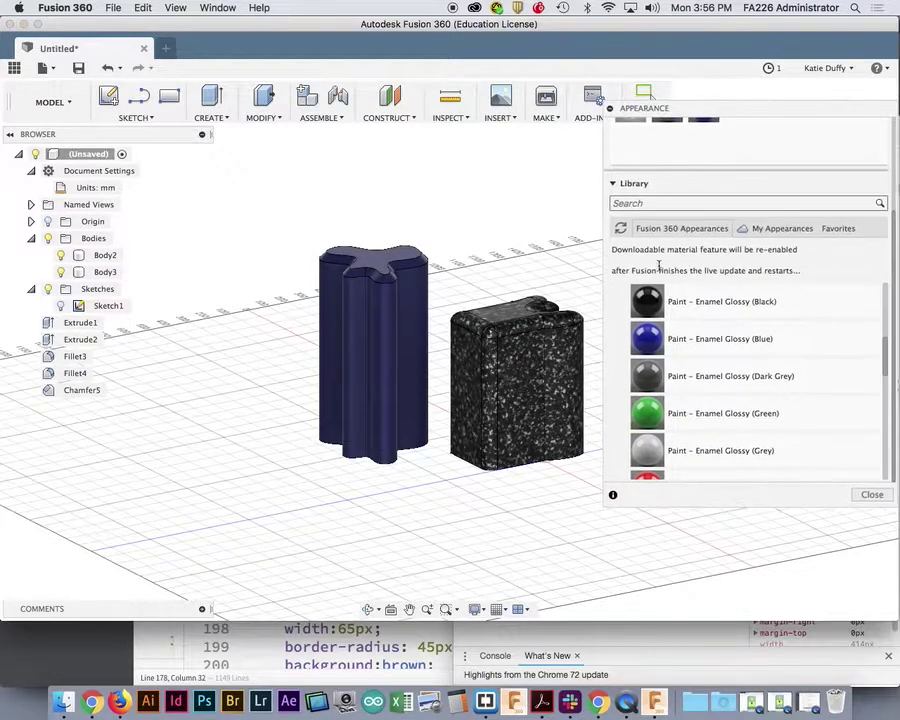
pyautogui.scroll(-5, 310, 432)
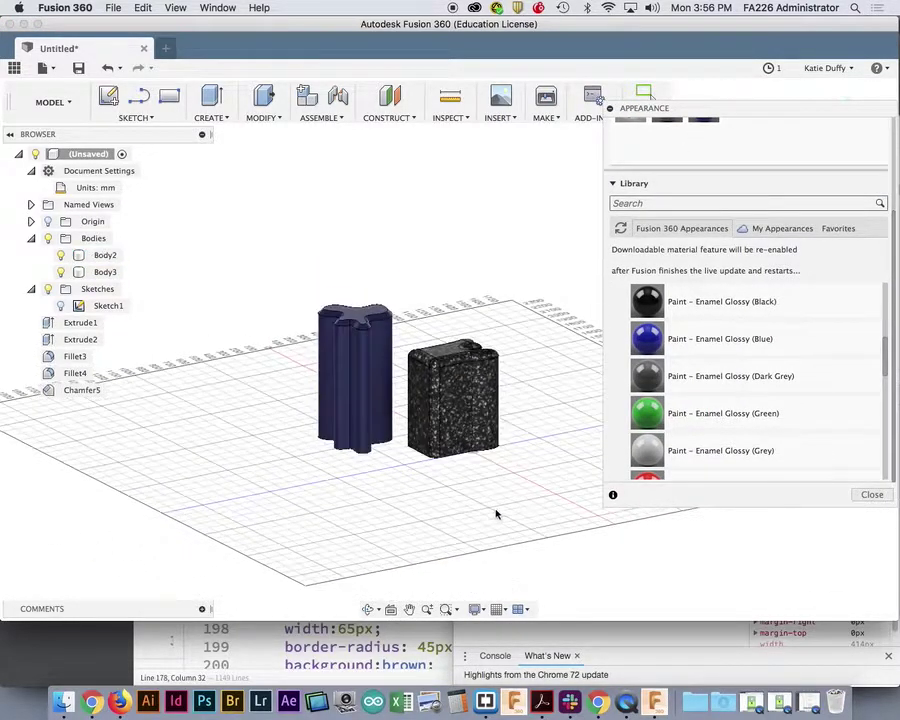
pyautogui.keyDown('shift'); pyautogui.moveTo(487, 496); pyautogui.dragTo(427, 497, button='middle'); pyautogui.keyUp('shift')
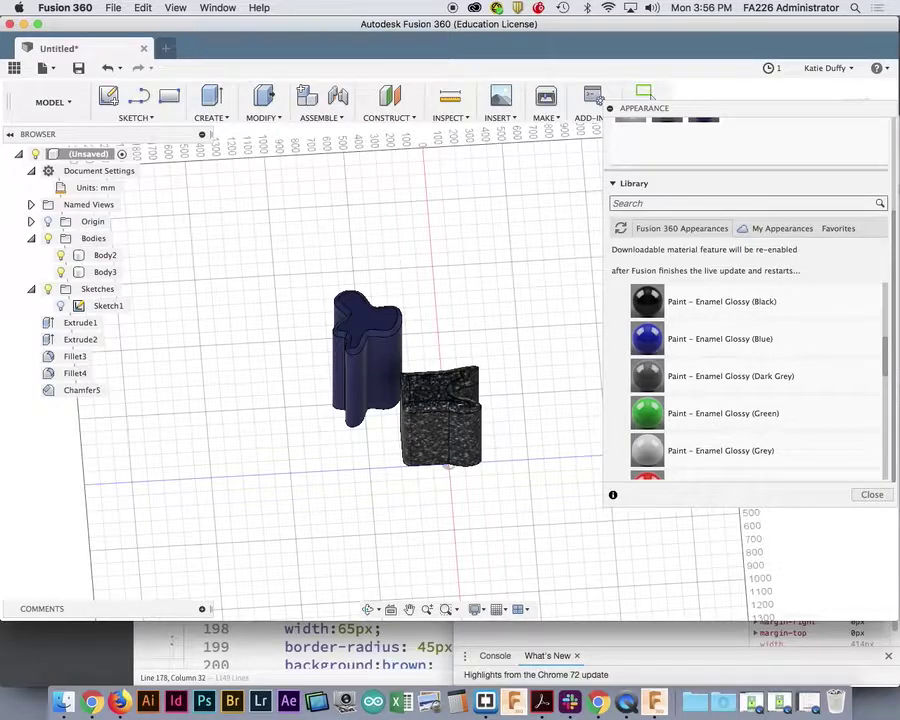
pyautogui.scroll(5, 432, 287)
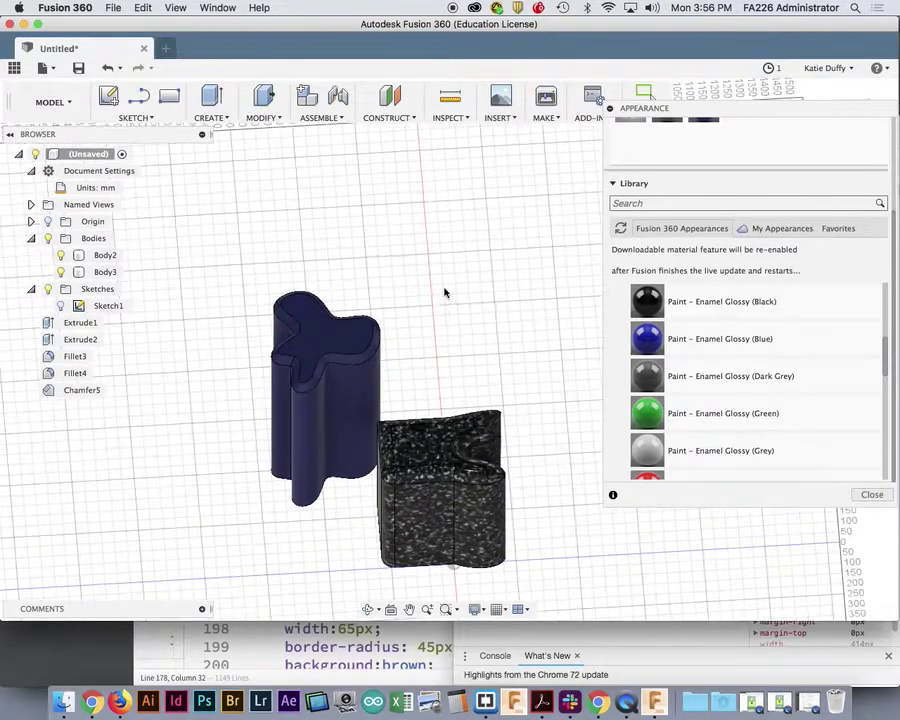
pyautogui.keyDown('shift'); pyautogui.moveTo(396, 338); pyautogui.dragTo(452, 474, button='middle'); pyautogui.keyUp('shift')
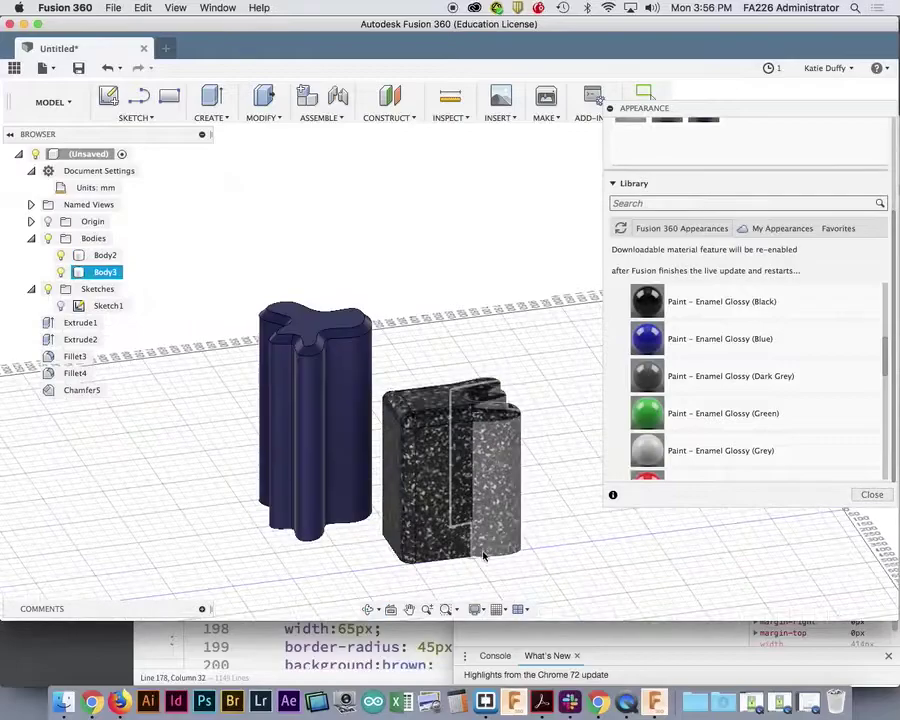